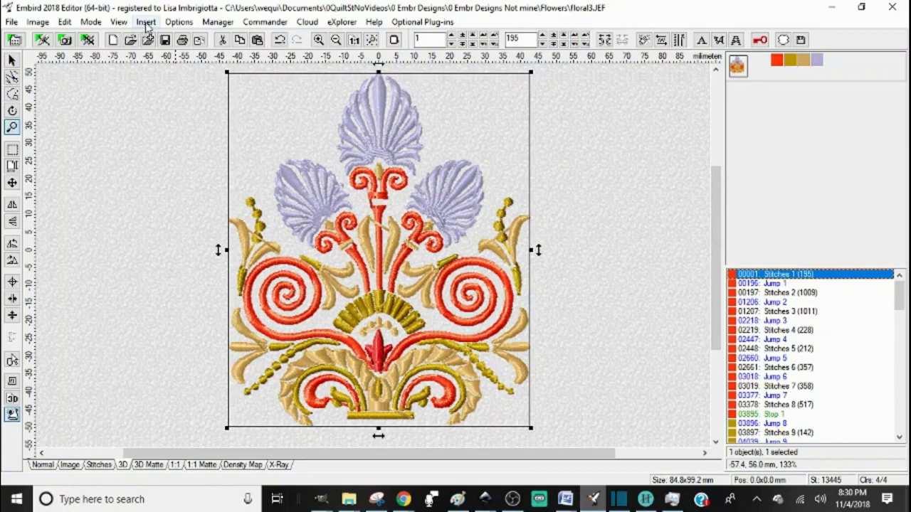
Step: Add a Contour effect with 3.0 mm inflate around the design, then undo it
{"action": "left_click", "coordinate": [146, 21]}
{"action": "left_click", "coordinate": [175, 368]}
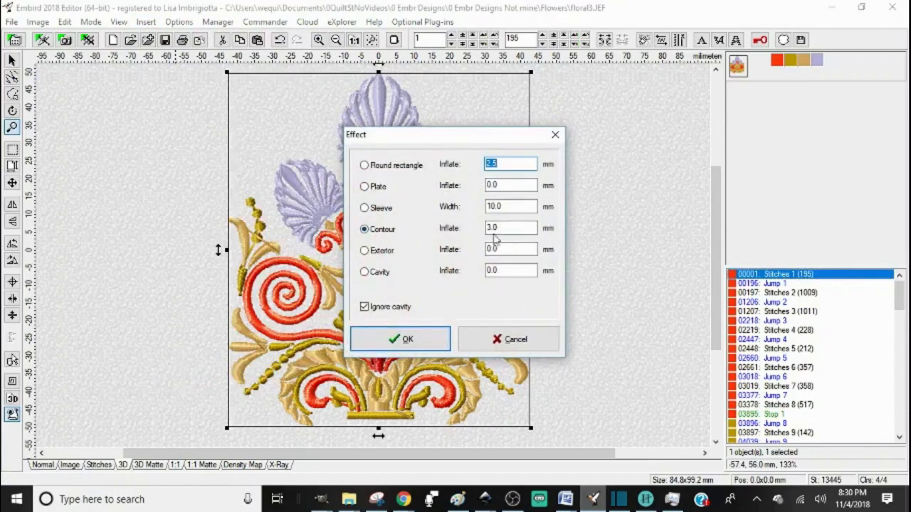
{"action": "left_click", "coordinate": [404, 341]}
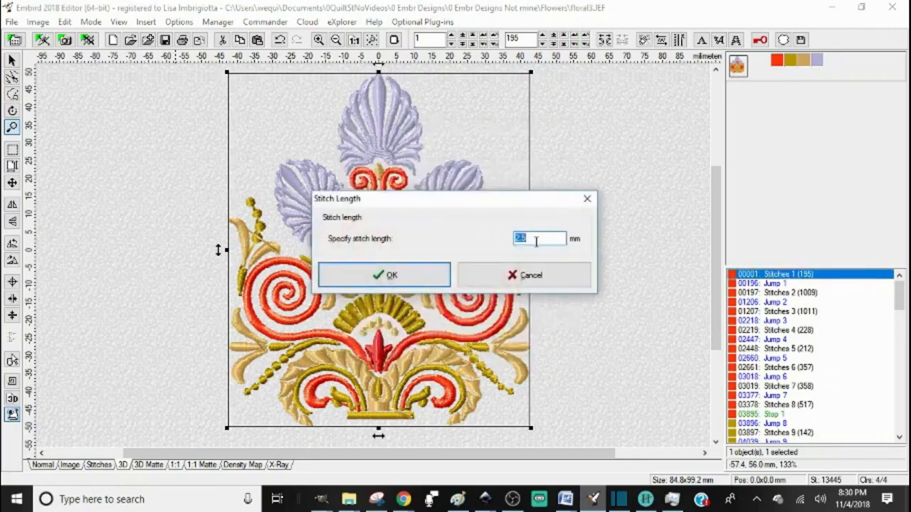
{"action": "left_click", "coordinate": [390, 277]}
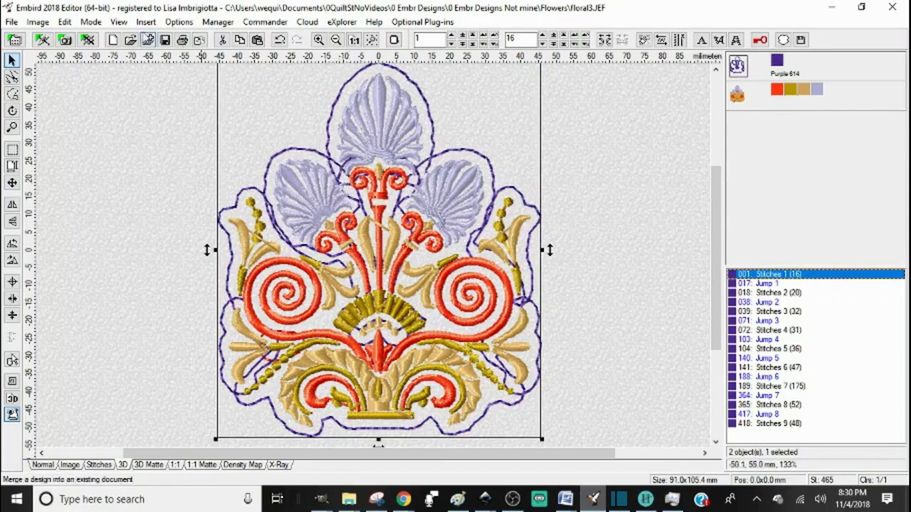
{"action": "left_click", "coordinate": [280, 41]}
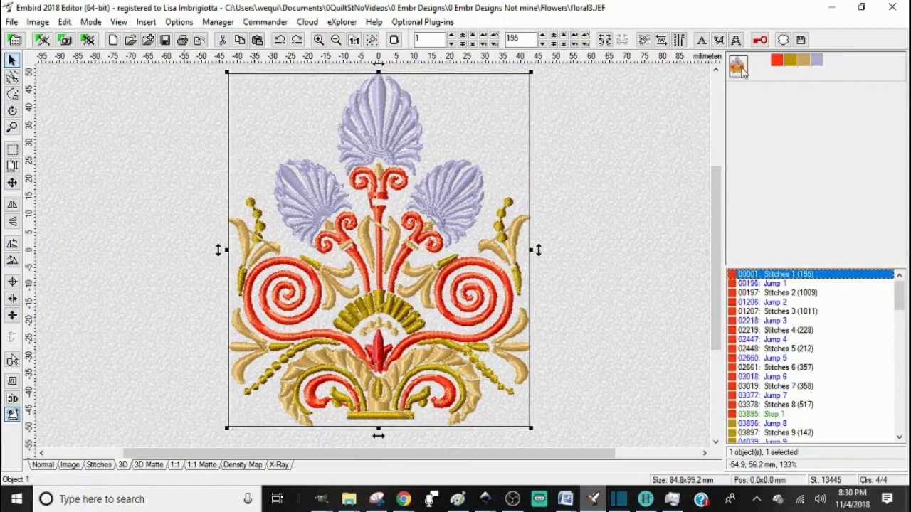
Step: Insert a Plate effect around the design with an inflate of 3 mm
{"action": "left_click", "coordinate": [146, 23]}
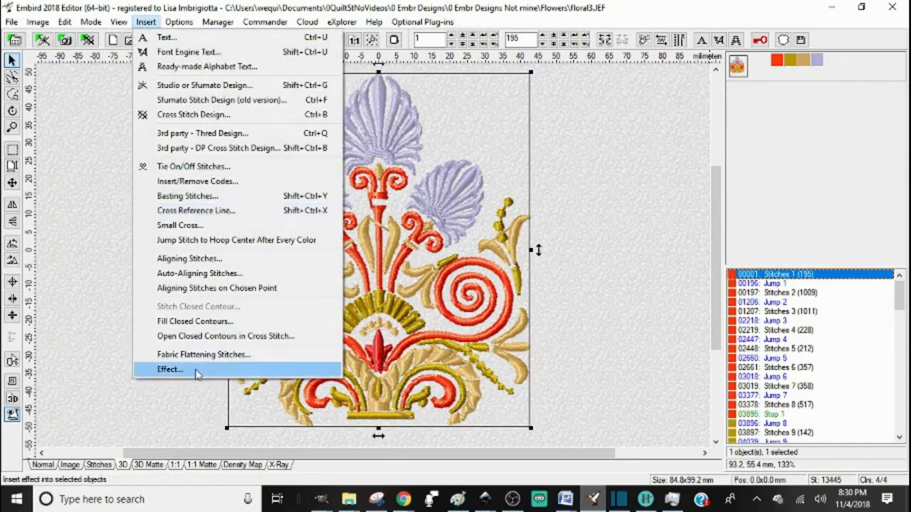
{"action": "left_click", "coordinate": [191, 374]}
{"action": "left_click", "coordinate": [366, 187]}
{"action": "type", "text": "3"}
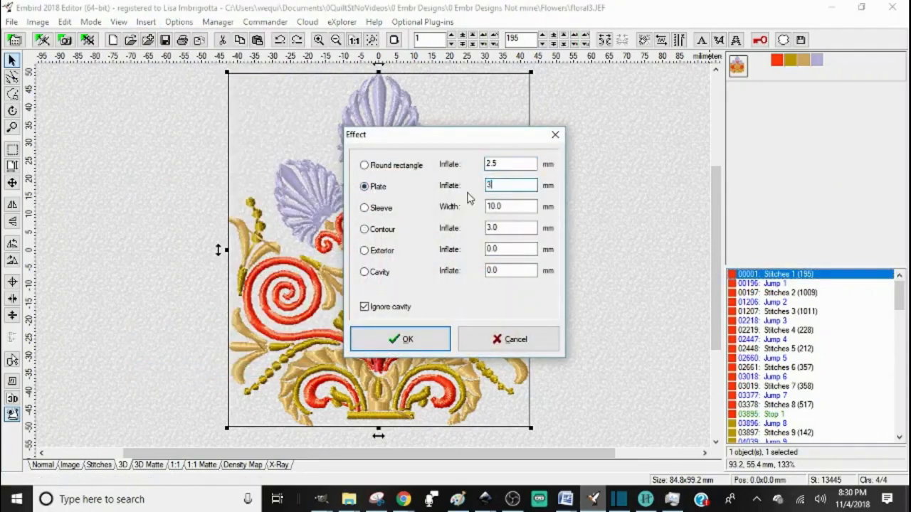
{"action": "left_click", "coordinate": [406, 341]}
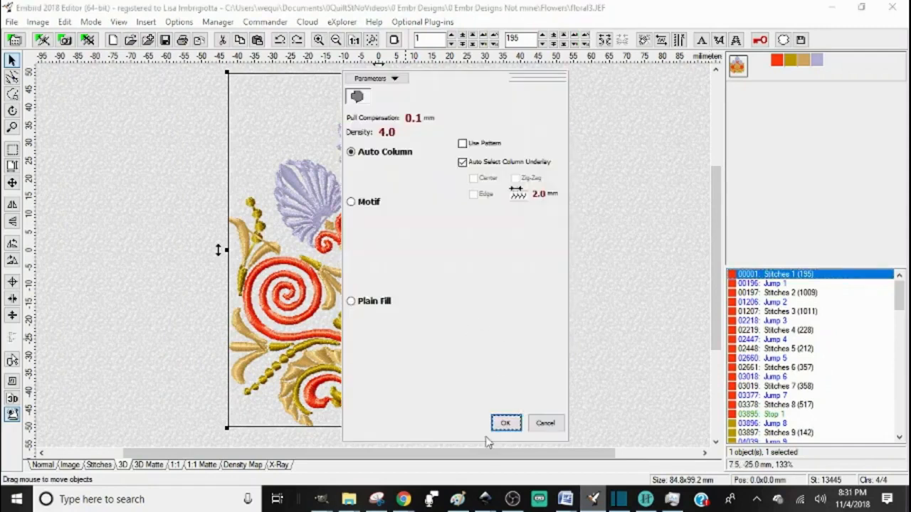
Step: Set the plate's fill to Plain Fill with the Fill 2 pattern and confirm
{"action": "left_click", "coordinate": [352, 303]}
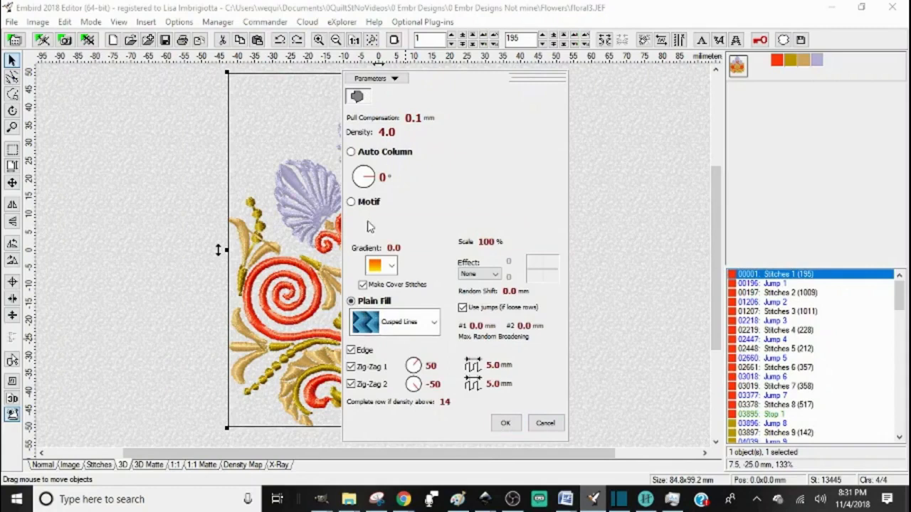
{"action": "left_click", "coordinate": [434, 323]}
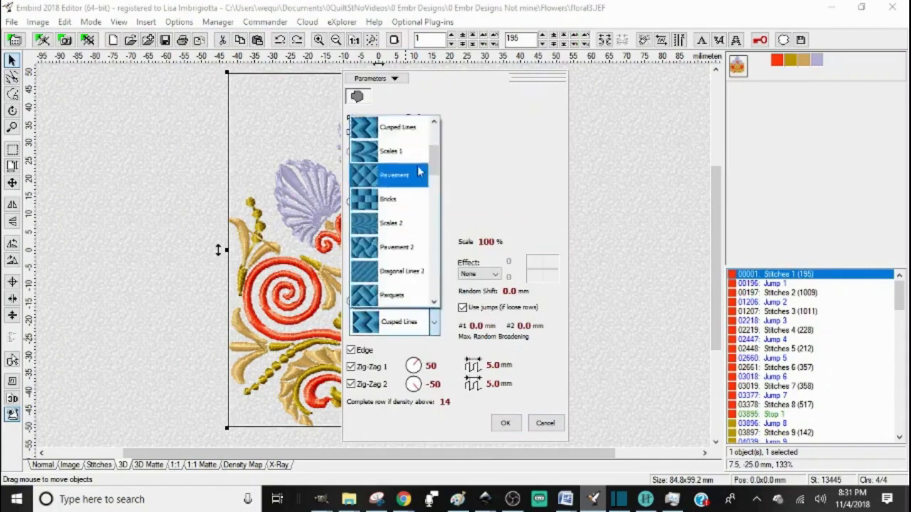
{"action": "scroll", "coordinate": [439, 187], "scroll_direction": "up", "scroll_amount": 5}
{"action": "left_click", "coordinate": [370, 158]}
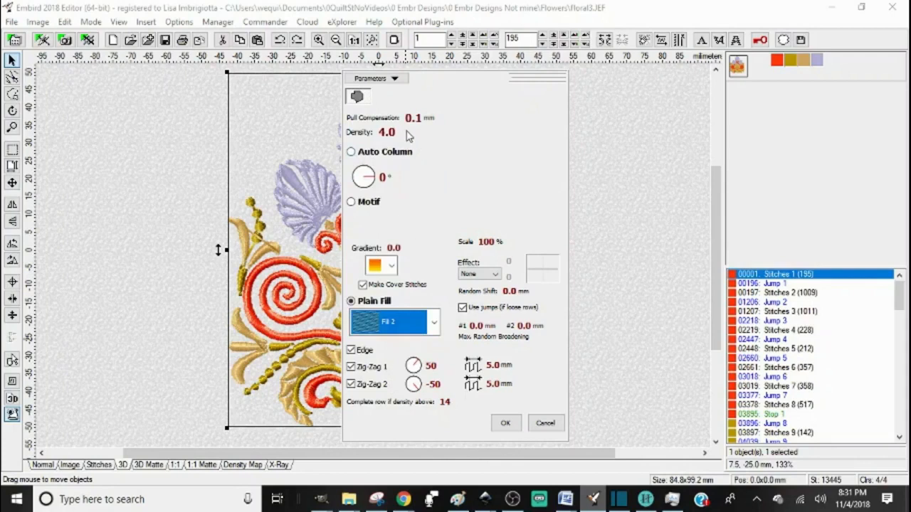
{"action": "left_click", "coordinate": [505, 423]}
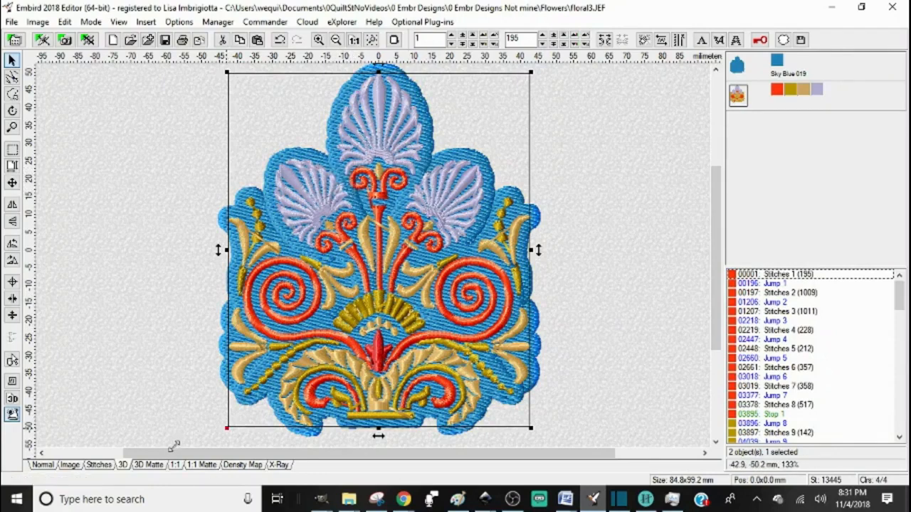
Step: Zoom in on the plate's stitches and switch to the Stitches view to inspect them
{"action": "left_click", "coordinate": [11, 127]}
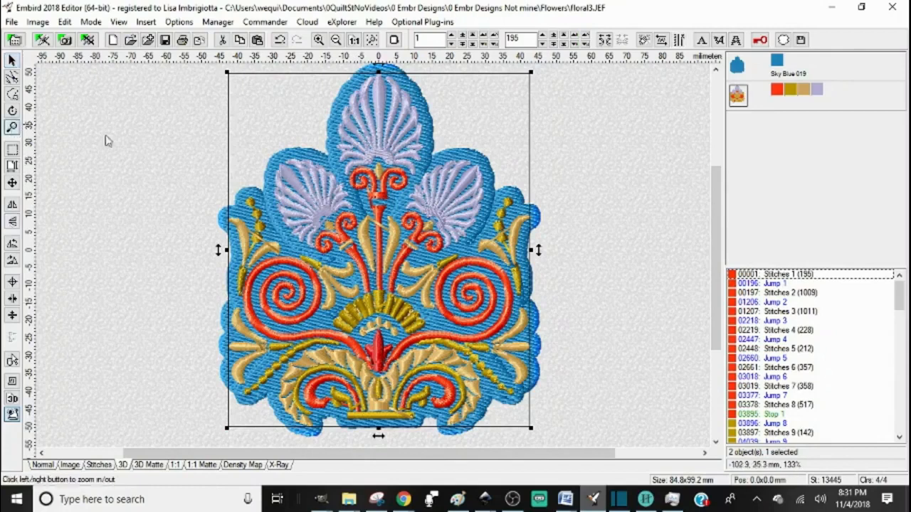
{"action": "left_click", "coordinate": [343, 173]}
{"action": "left_click", "coordinate": [343, 173]}
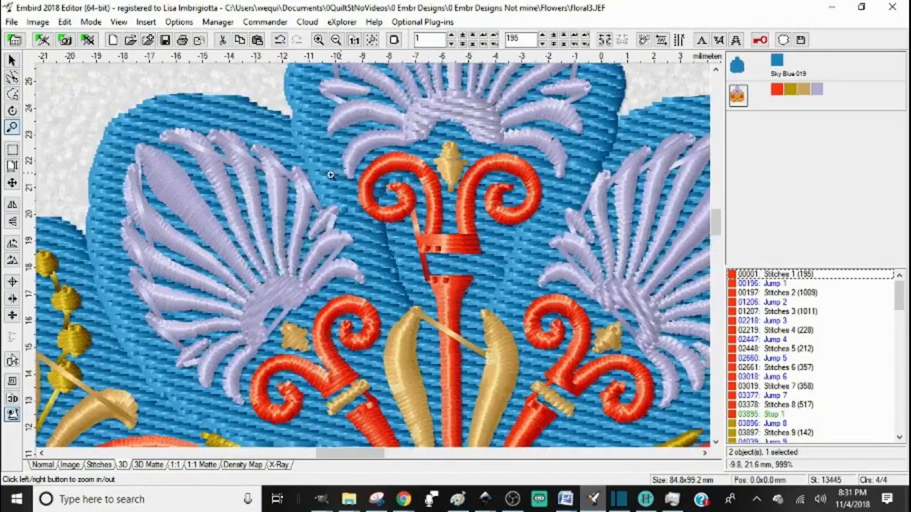
{"action": "left_click", "coordinate": [335, 183]}
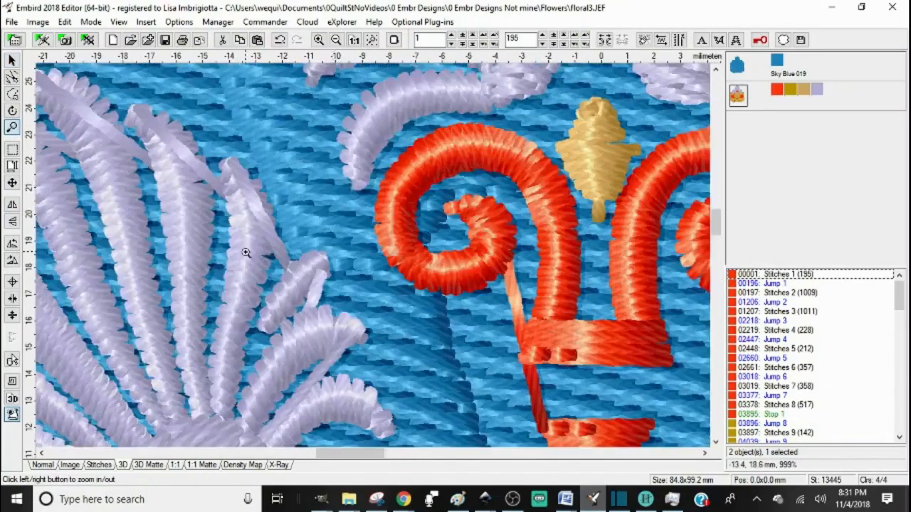
{"action": "left_click", "coordinate": [100, 466]}
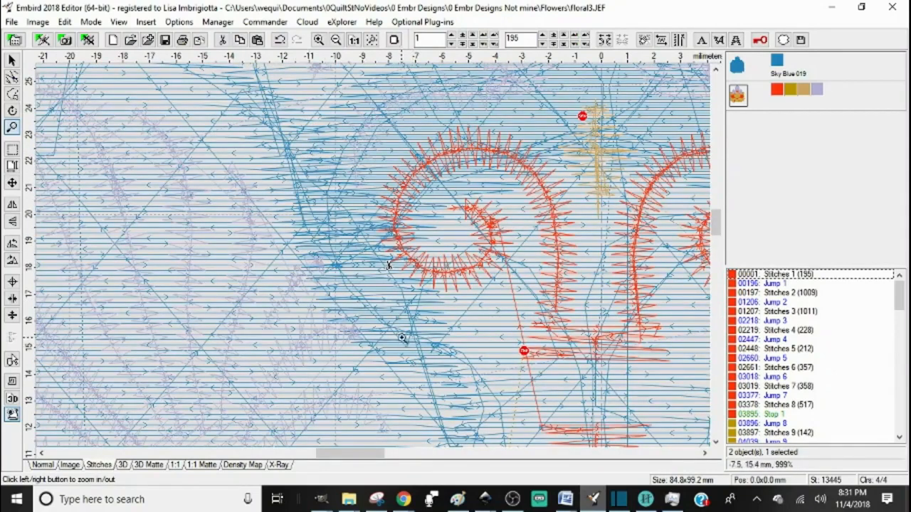
Step: Zoom back out and delete the plate backing object
{"action": "left_click", "coordinate": [336, 40]}
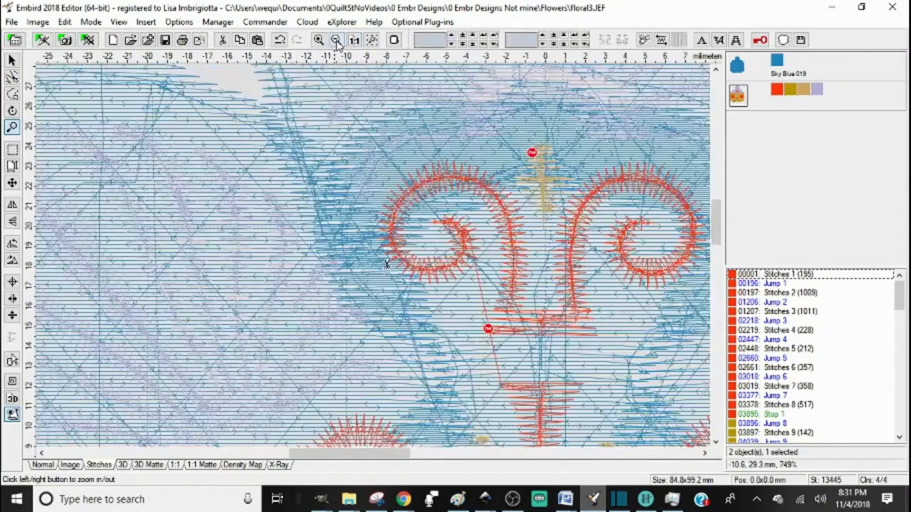
{"action": "left_click", "coordinate": [337, 41]}
{"action": "left_click", "coordinate": [337, 40]}
{"action": "left_click", "coordinate": [336, 41]}
{"action": "left_click_drag", "start_coordinate": [718, 163], "coordinate": [719, 187]}
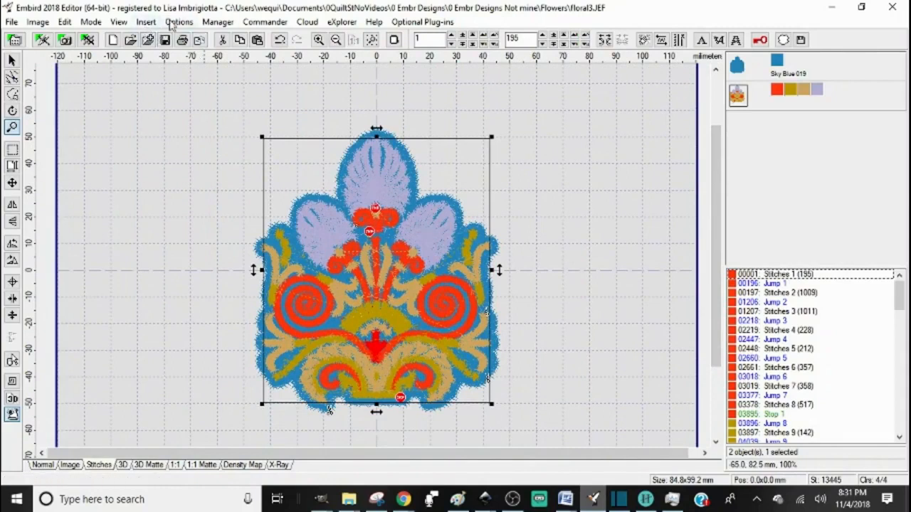
{"action": "key", "text": "Delete"}
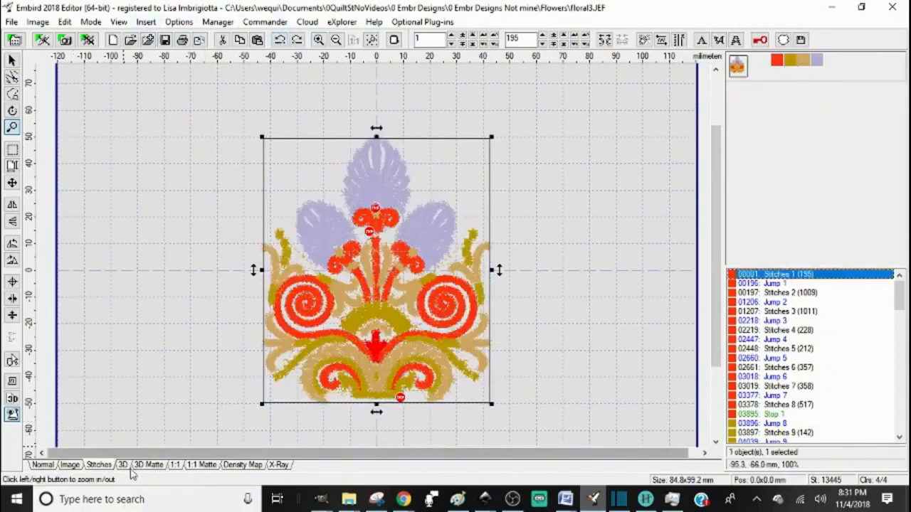
Step: Return to the 3D view and paste a duplicate of the design as a second object
{"action": "left_click", "coordinate": [123, 464]}
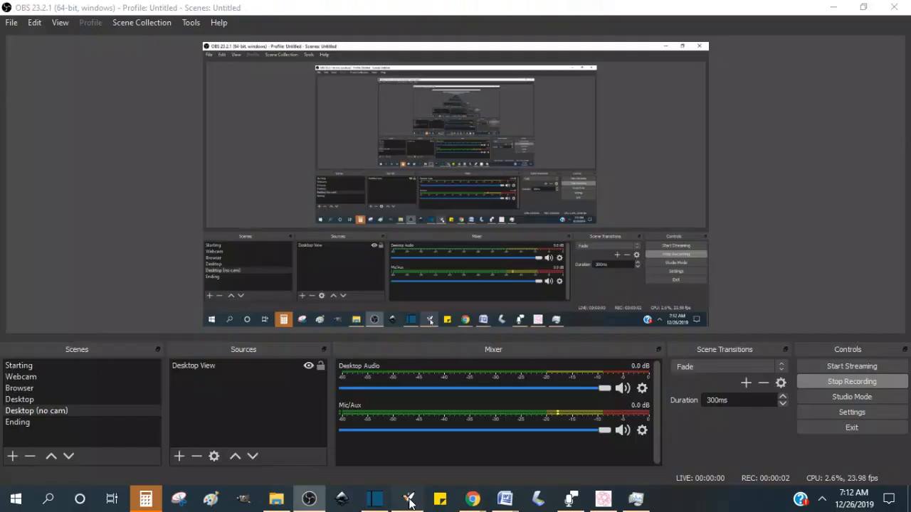
{"action": "left_click", "coordinate": [410, 500]}
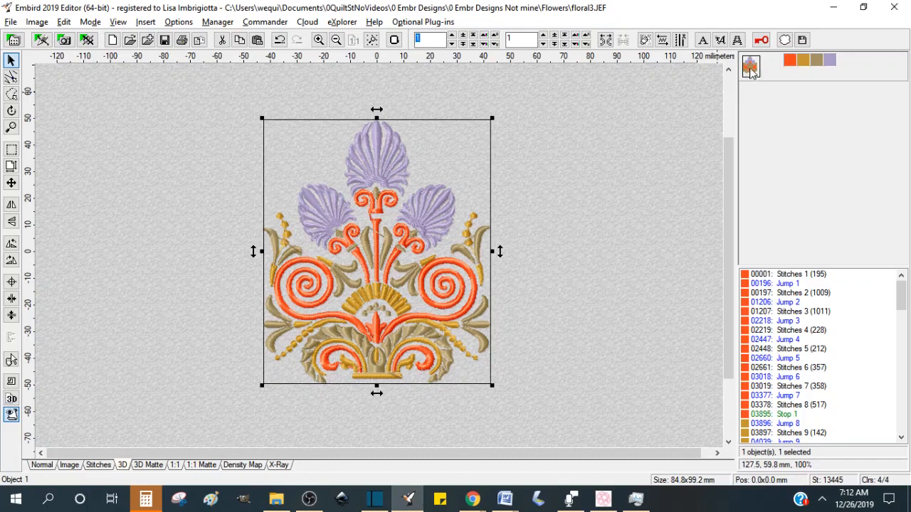
{"action": "mouse_move", "coordinate": [751, 74]}
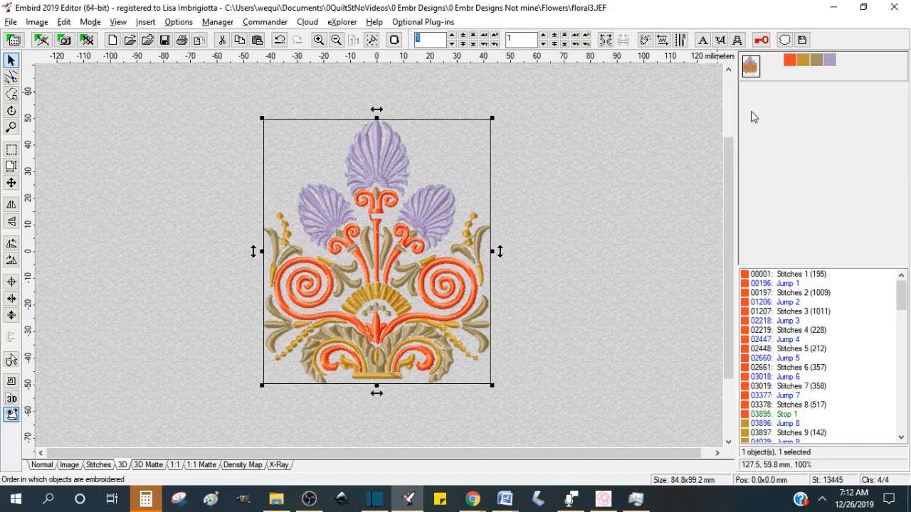
{"action": "key", "text": "ctrl+v"}
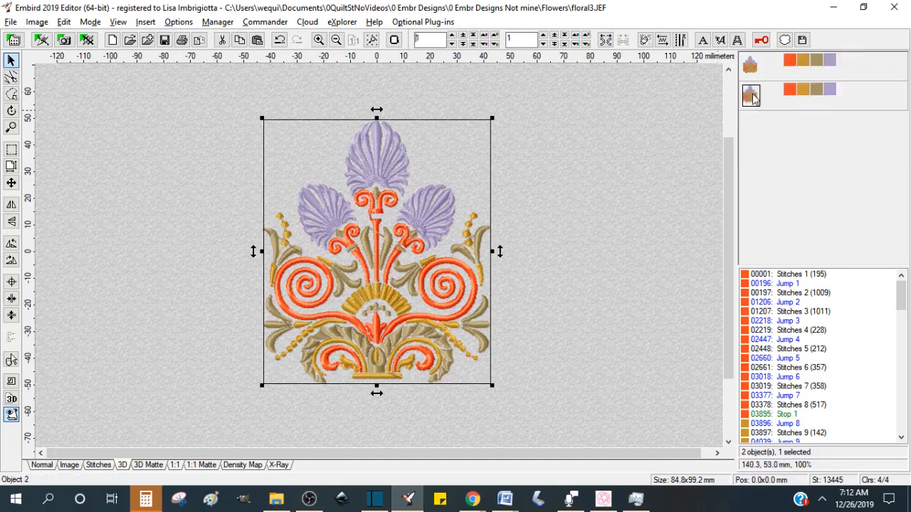
{"action": "mouse_move", "coordinate": [755, 103]}
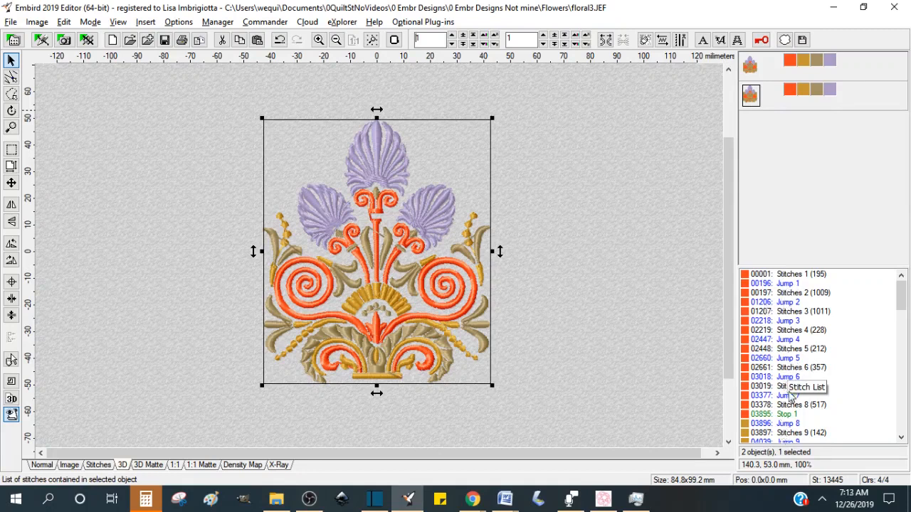
Step: Browse the second object's stitch list of stitch blocks, jumps and stops
{"action": "left_click", "coordinate": [787, 284]}
{"action": "right_click", "coordinate": [788, 285]}
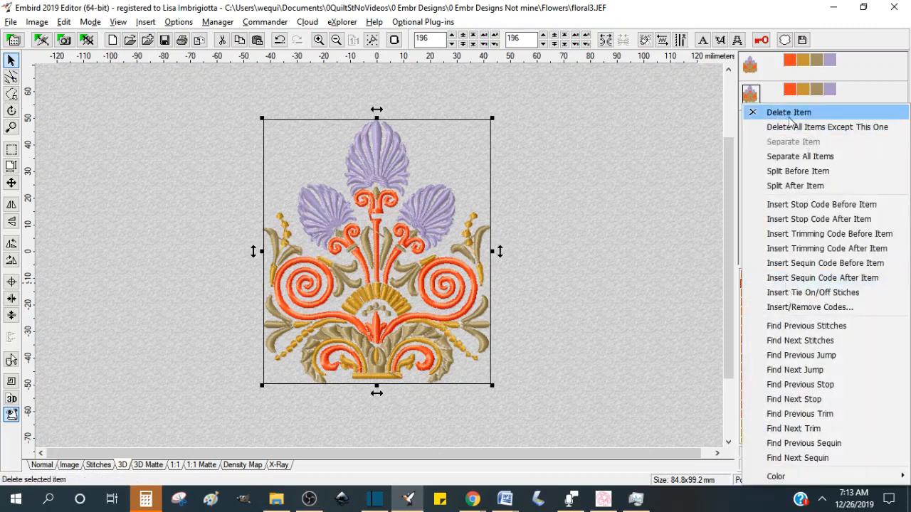
{"action": "left_click", "coordinate": [656, 9]}
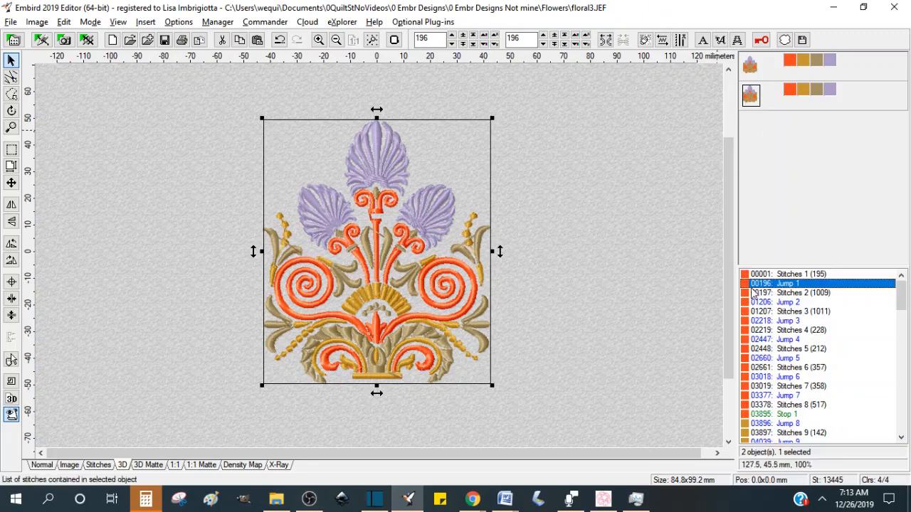
{"action": "left_click_drag", "start_coordinate": [901, 300], "coordinate": [901, 346]}
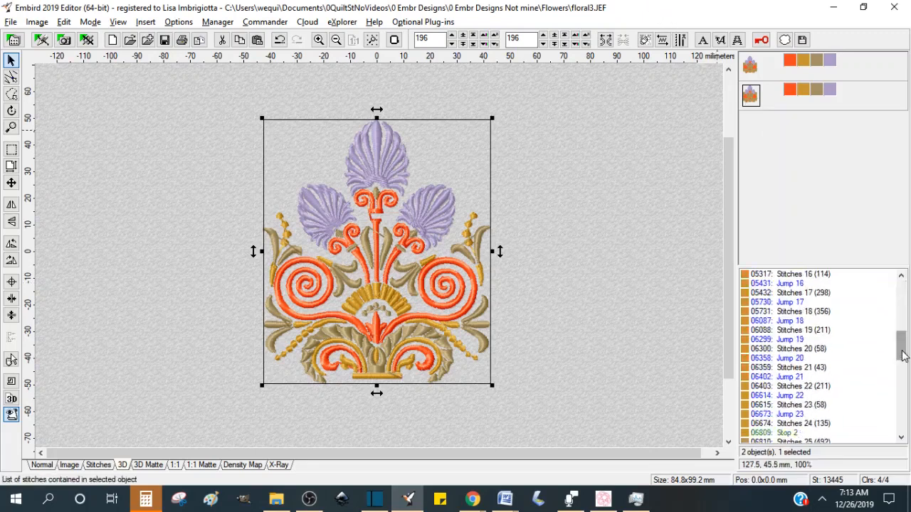
{"action": "scroll", "coordinate": [876, 314], "scroll_direction": "down", "scroll_amount": 11}
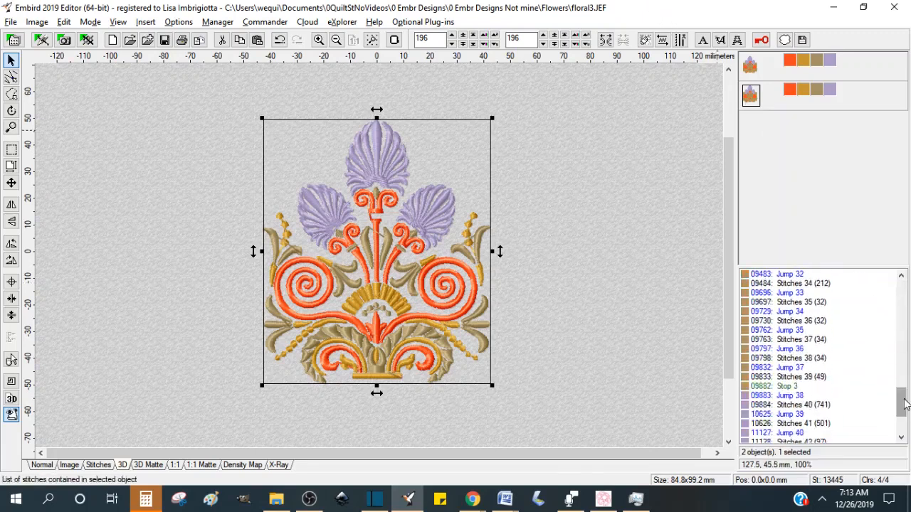
{"action": "left_click_drag", "start_coordinate": [901, 404], "coordinate": [898, 286]}
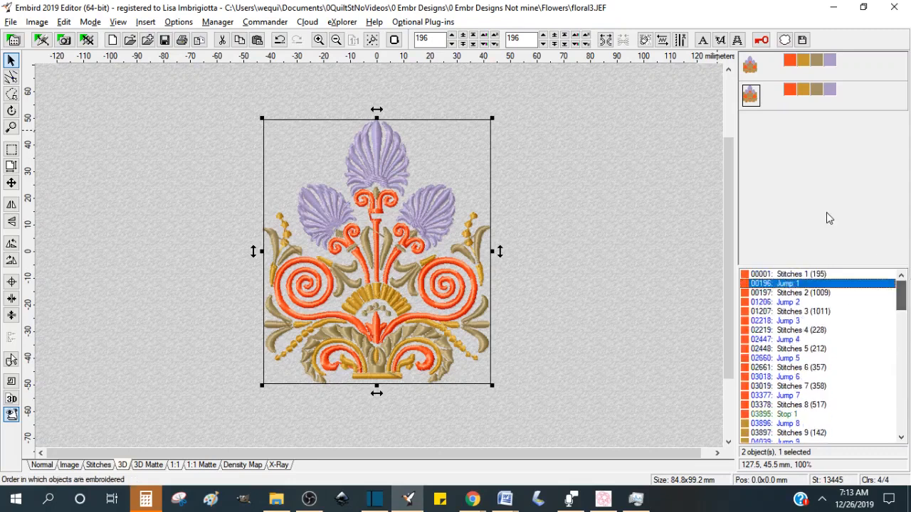
Step: Remove all floating jump stitches from the second object, replacing them with running stitches
{"action": "right_click", "coordinate": [751, 102]}
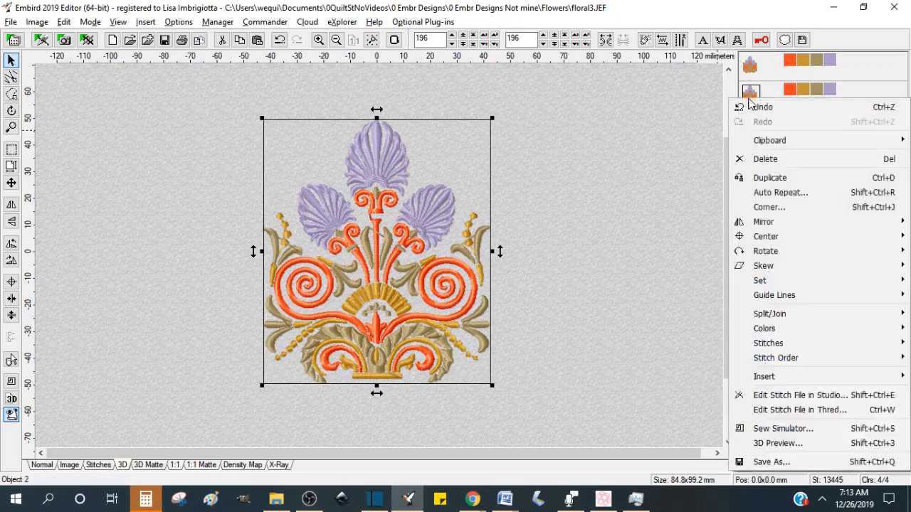
{"action": "mouse_move", "coordinate": [773, 378]}
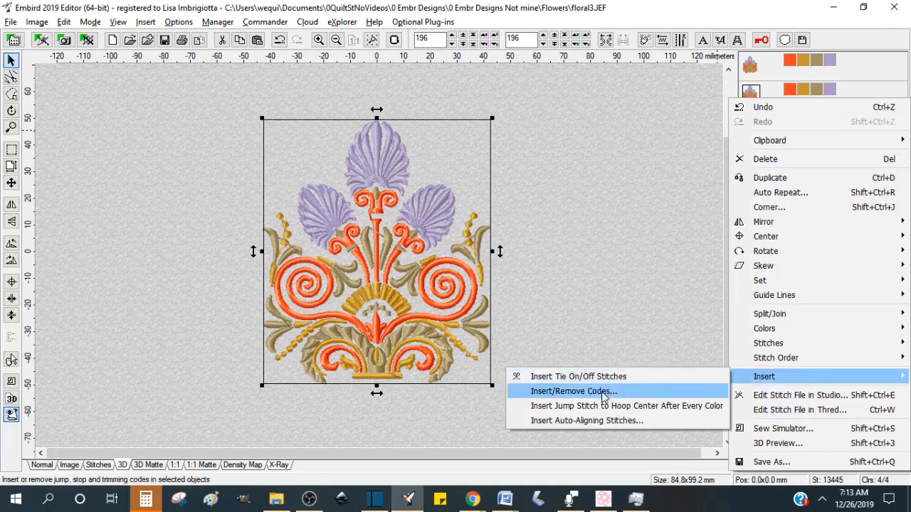
{"action": "left_click", "coordinate": [601, 392]}
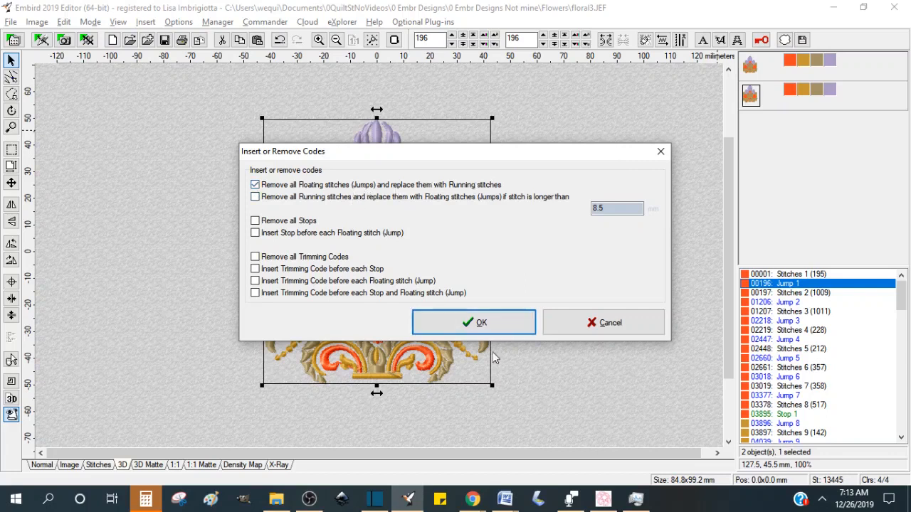
{"action": "left_click", "coordinate": [471, 321]}
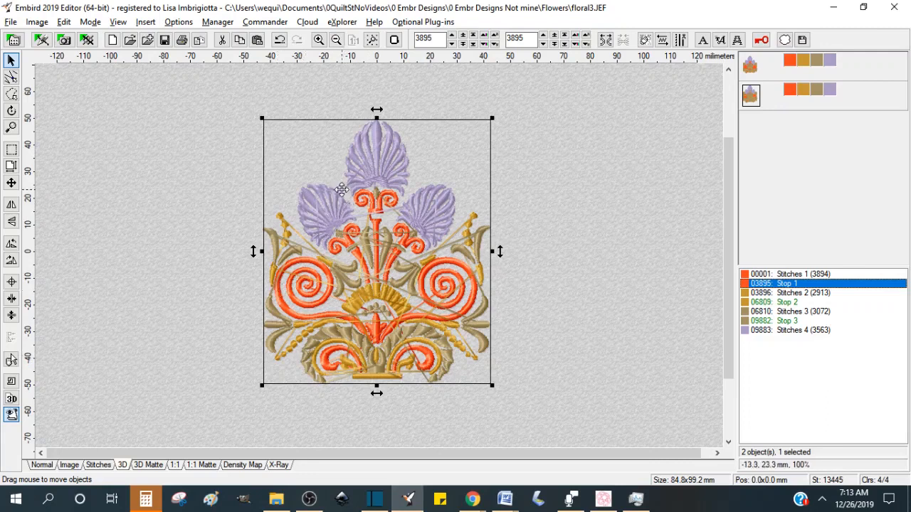
Step: Zoom in on the upper motifs and switch to the Stitches view to inspect the connecting stitches
{"action": "left_click", "coordinate": [11, 127]}
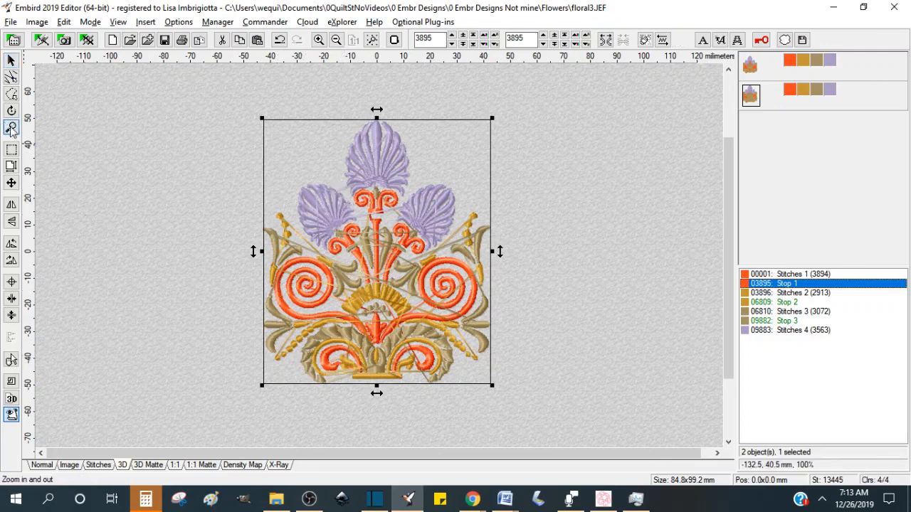
{"action": "left_click", "coordinate": [340, 186]}
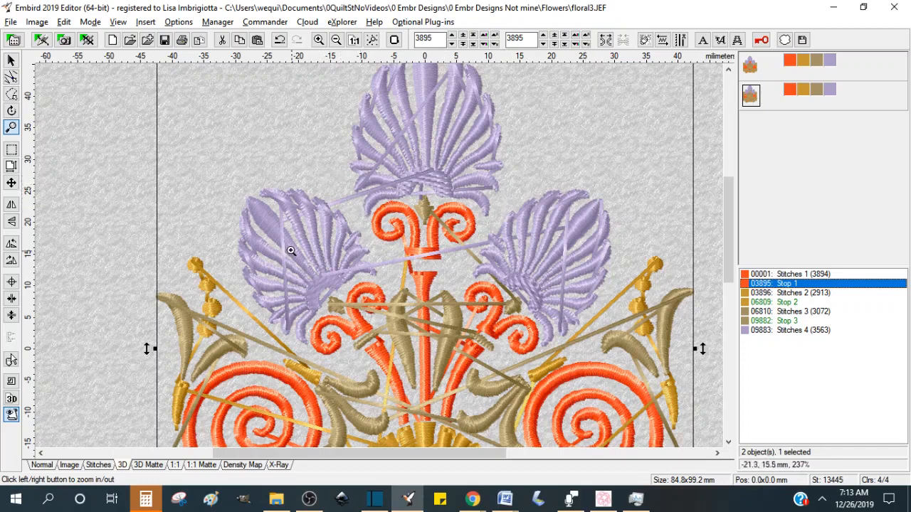
{"action": "left_click", "coordinate": [95, 466]}
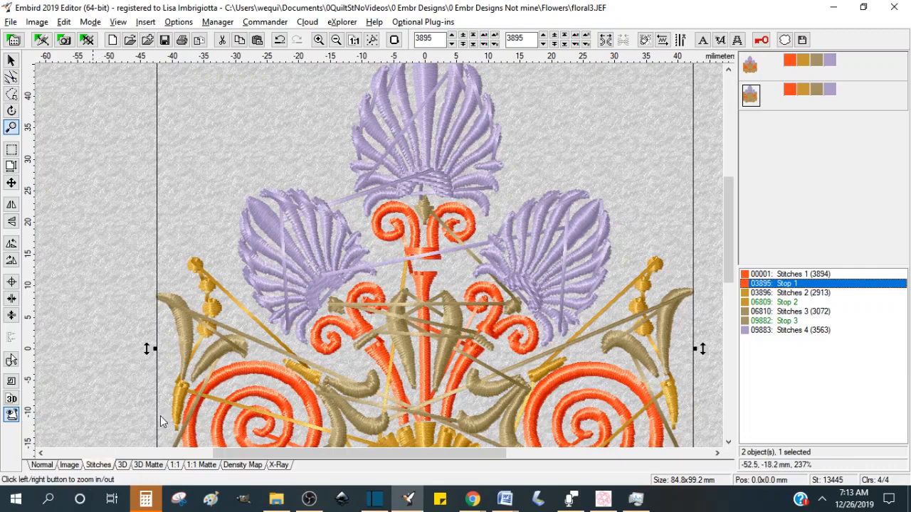
Step: Darken the second object's fourth thread colour to a deep purple (Red 70, Green 54, Blue 97)
{"action": "left_click", "coordinate": [346, 184]}
{"action": "left_click", "coordinate": [356, 192]}
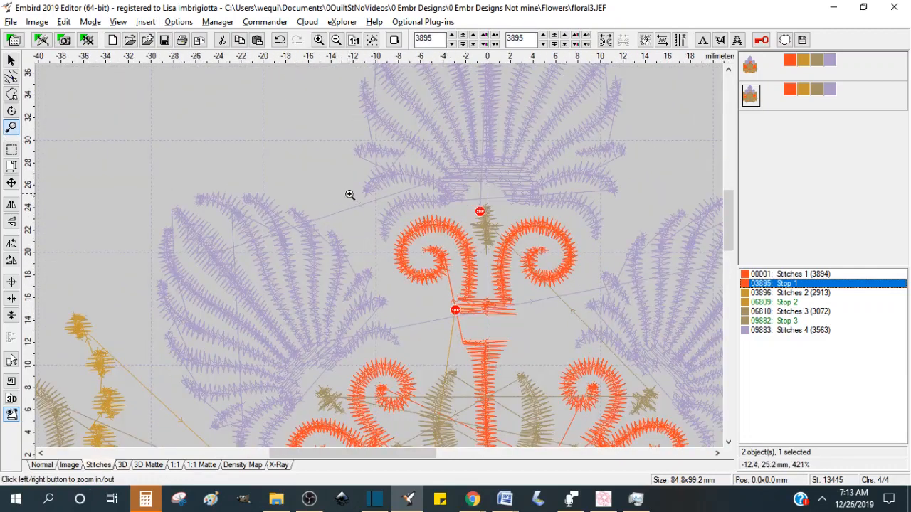
{"action": "left_click", "coordinate": [829, 89]}
{"action": "left_click", "coordinate": [592, 185]}
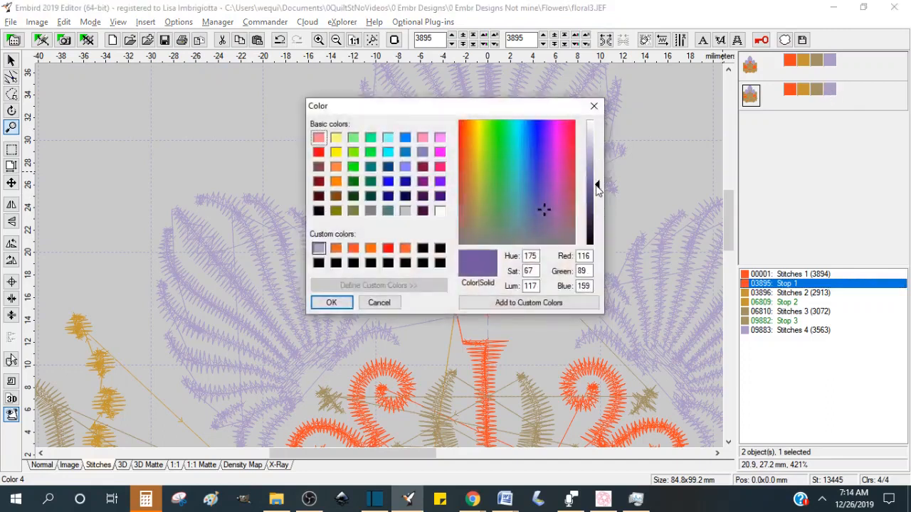
{"action": "left_click", "coordinate": [590, 209]}
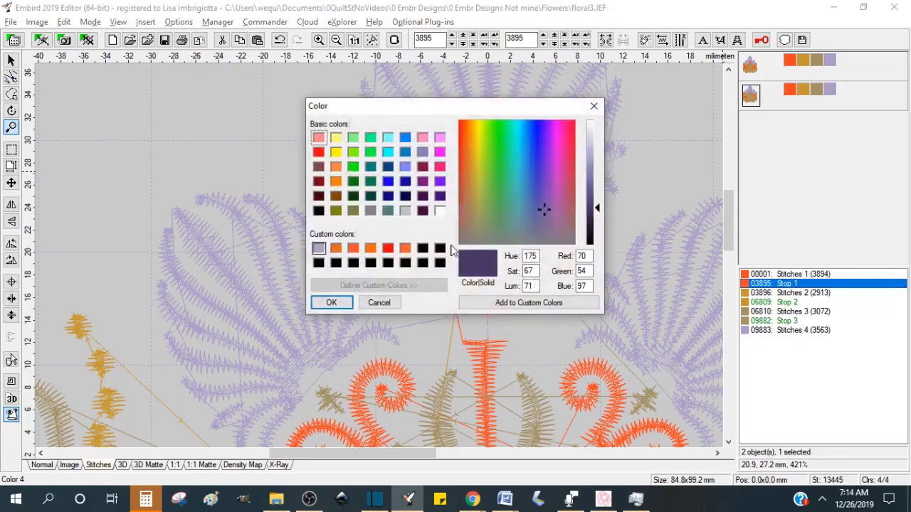
{"action": "left_click", "coordinate": [332, 303]}
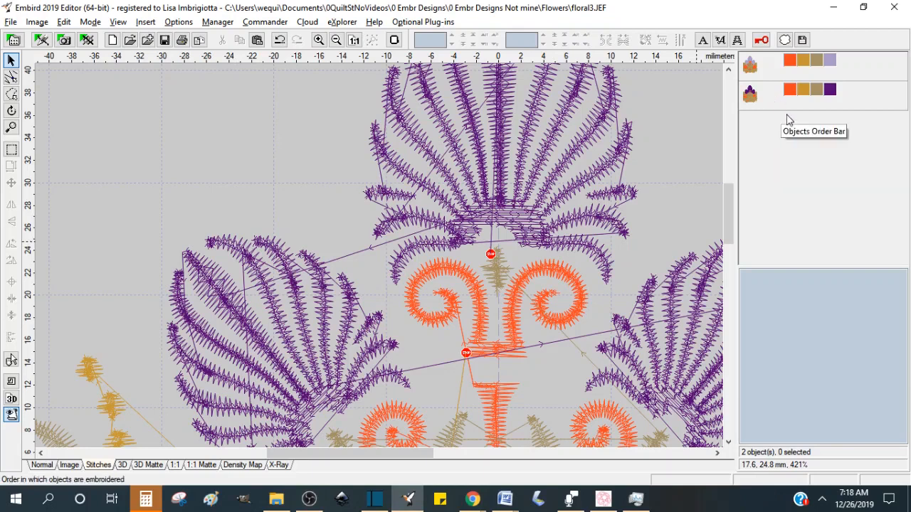
Step: Hide all colours of the first object and select the second object
{"action": "right_click", "coordinate": [791, 64]}
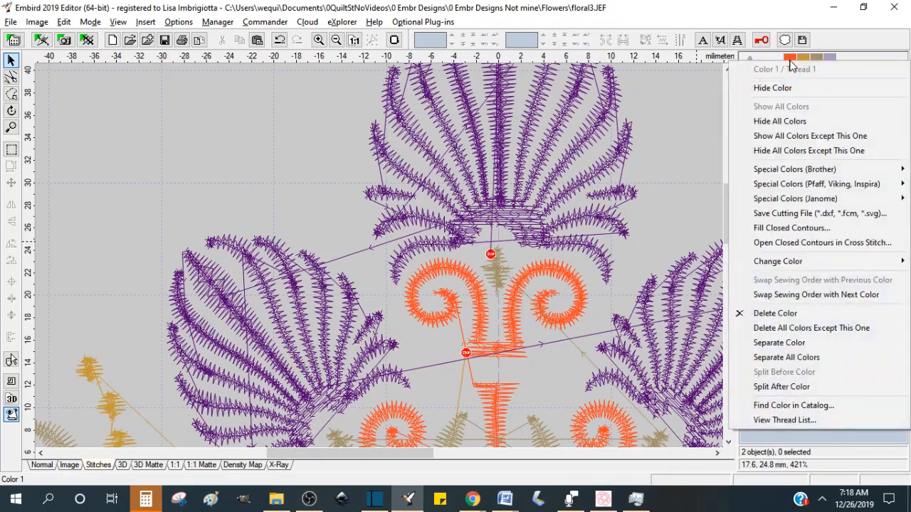
{"action": "left_click", "coordinate": [788, 122]}
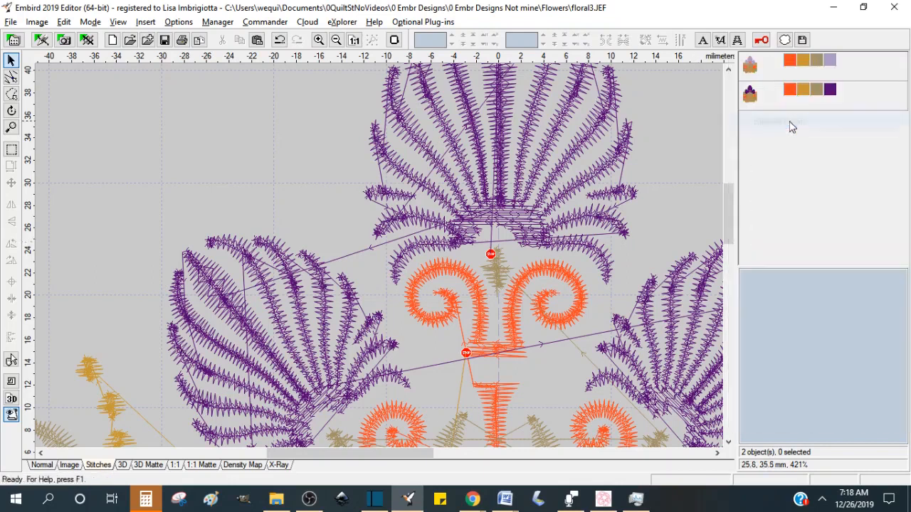
{"action": "left_click", "coordinate": [754, 100]}
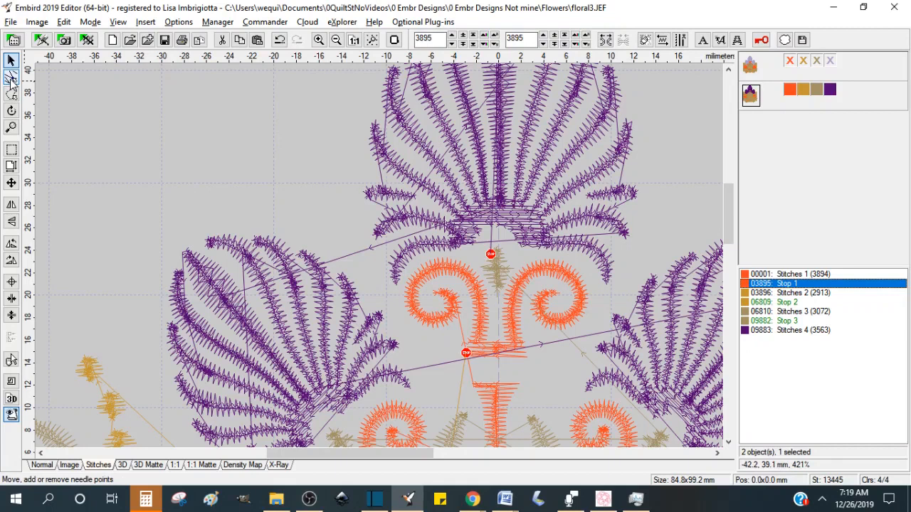
Step: Switch to stitch point editing and reveal the points of the upper shell and orange scroll motifs
{"action": "left_click", "coordinate": [10, 78]}
{"action": "left_click", "coordinate": [171, 163]}
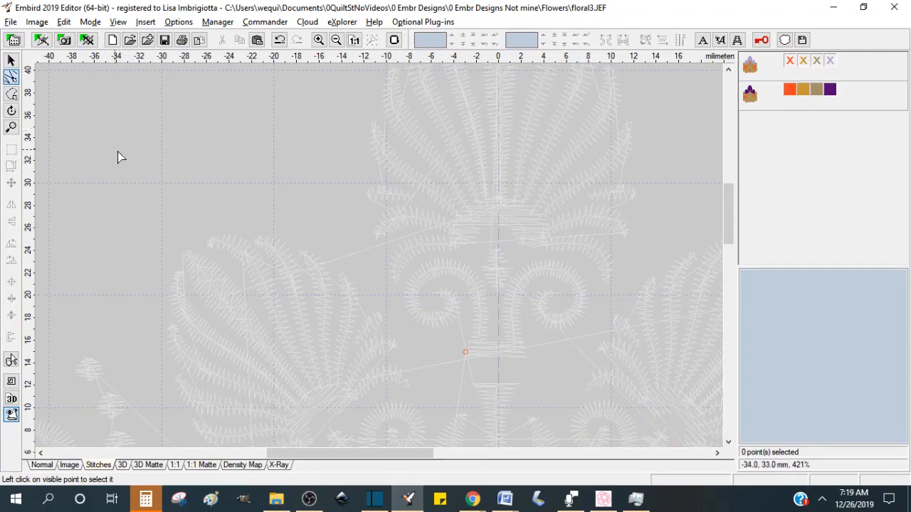
{"action": "left_click_drag", "start_coordinate": [122, 158], "coordinate": [602, 369]}
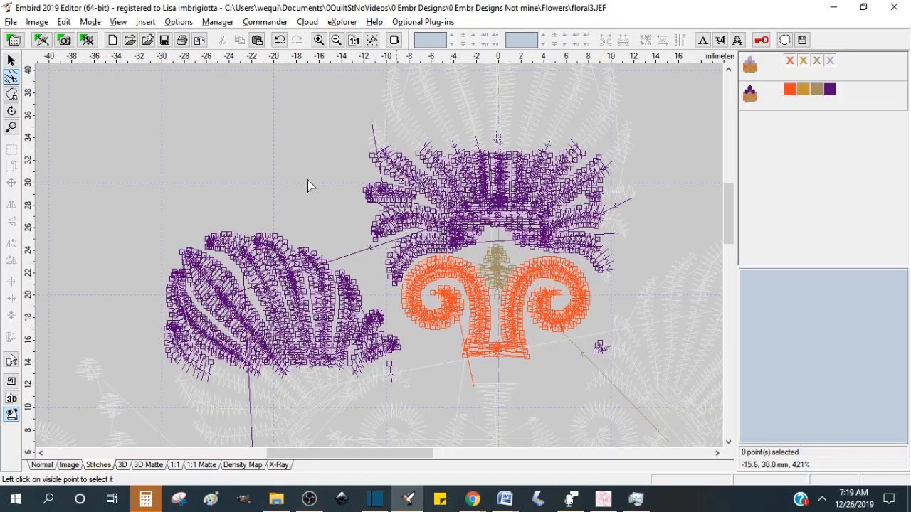
Step: Zoom in on the left and upper shells and select the stitch point where the long connecting stitch ends
{"action": "left_click", "coordinate": [11, 126]}
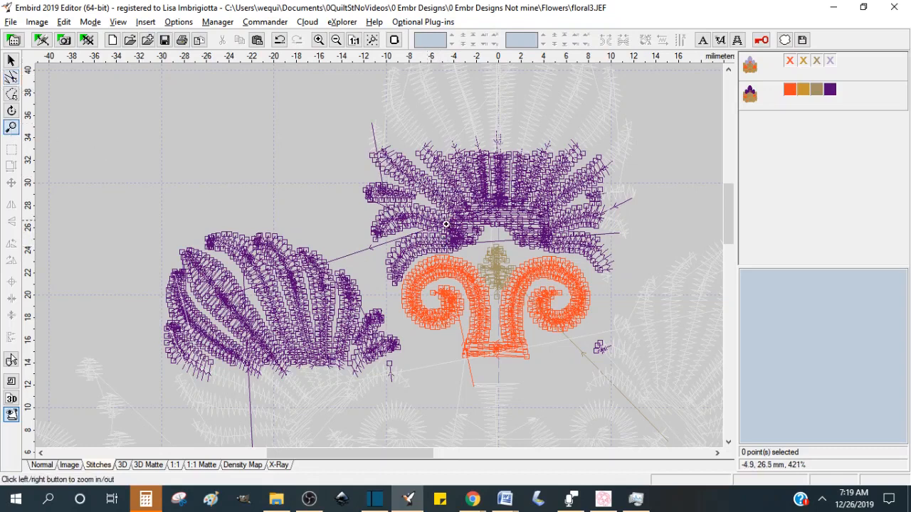
{"action": "left_click", "coordinate": [451, 226]}
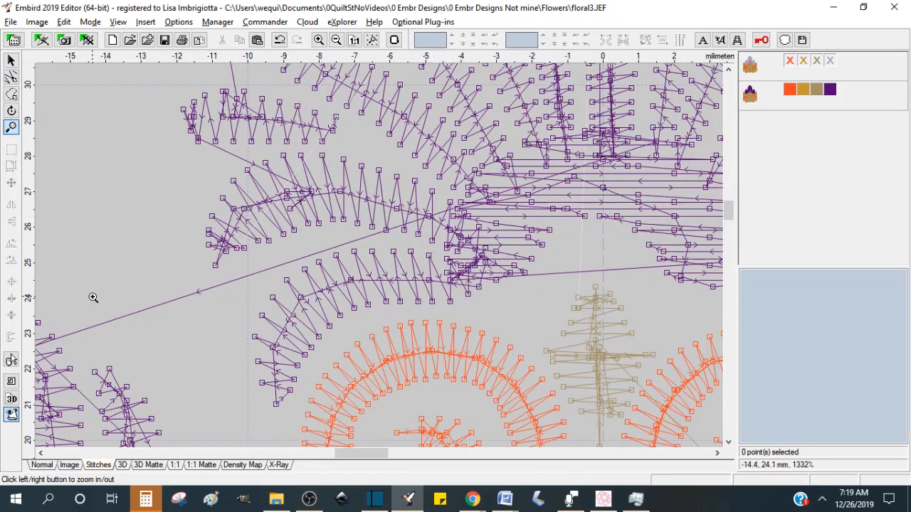
{"action": "left_click_drag", "start_coordinate": [350, 456], "coordinate": [325, 460]}
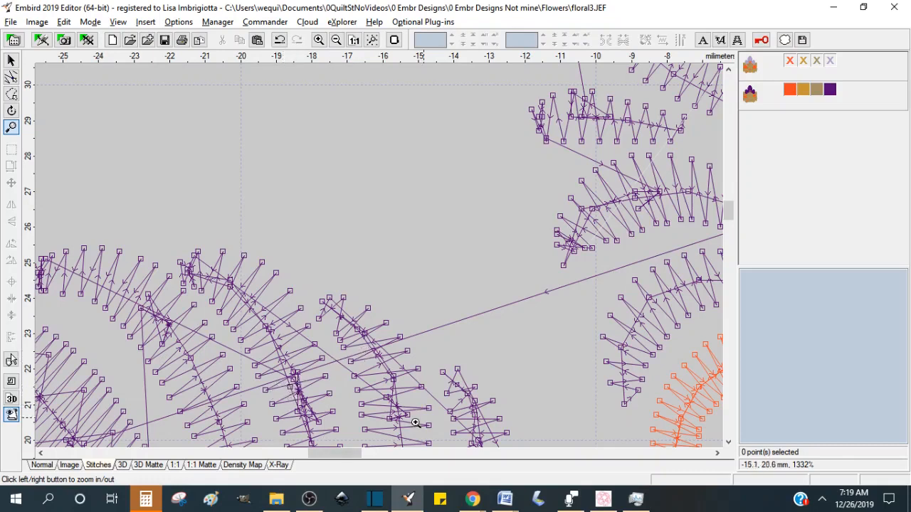
{"action": "mouse_move", "coordinate": [727, 216]}
{"action": "left_mouse_down"}
{"action": "mouse_move", "coordinate": [727, 227]}
{"action": "mouse_move", "coordinate": [728, 217]}
{"action": "left_mouse_up"}
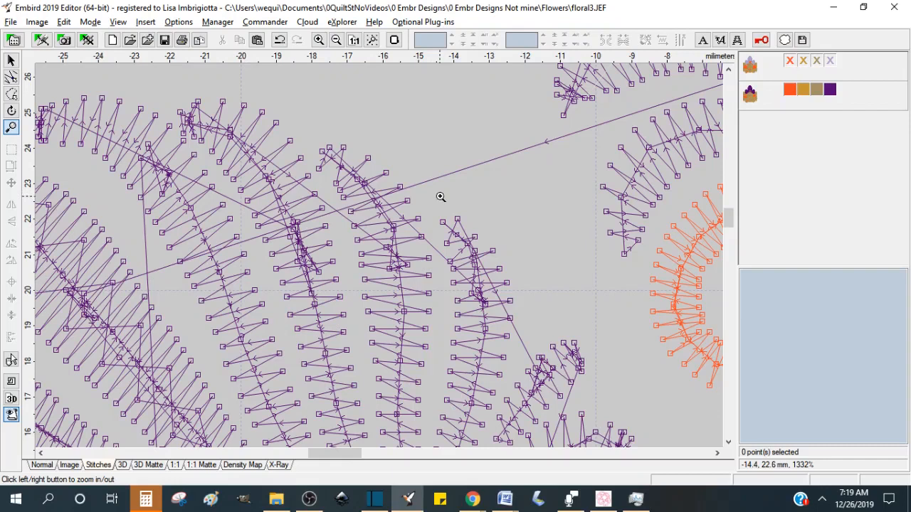
{"action": "left_click", "coordinate": [520, 152]}
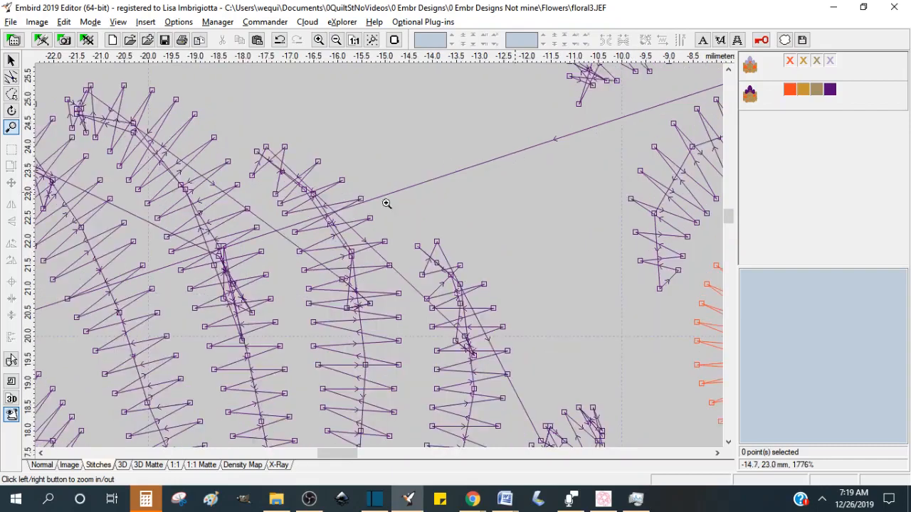
{"action": "left_click_drag", "start_coordinate": [337, 459], "coordinate": [326, 462]}
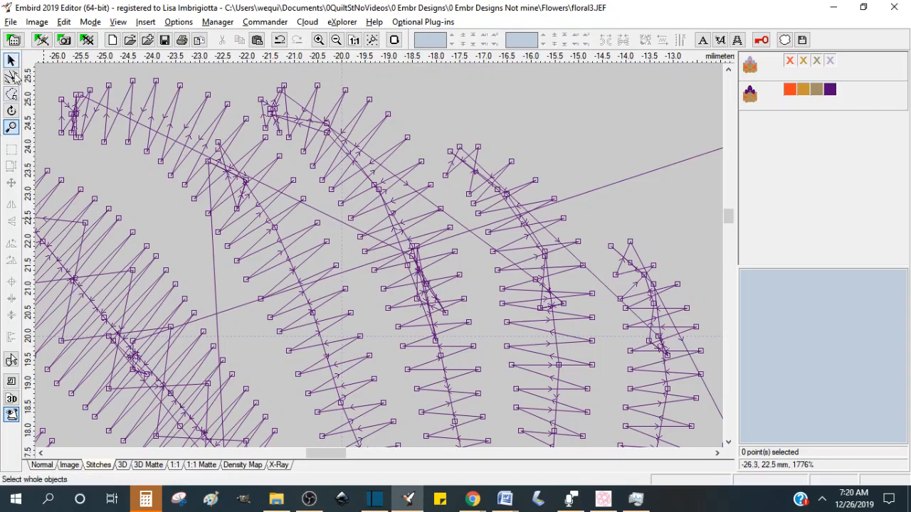
{"action": "left_click", "coordinate": [11, 76]}
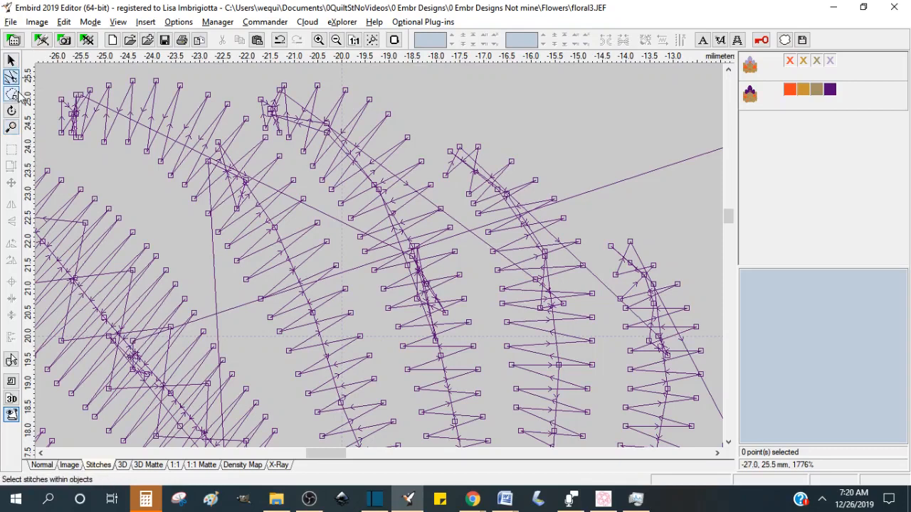
{"action": "left_click", "coordinate": [133, 343]}
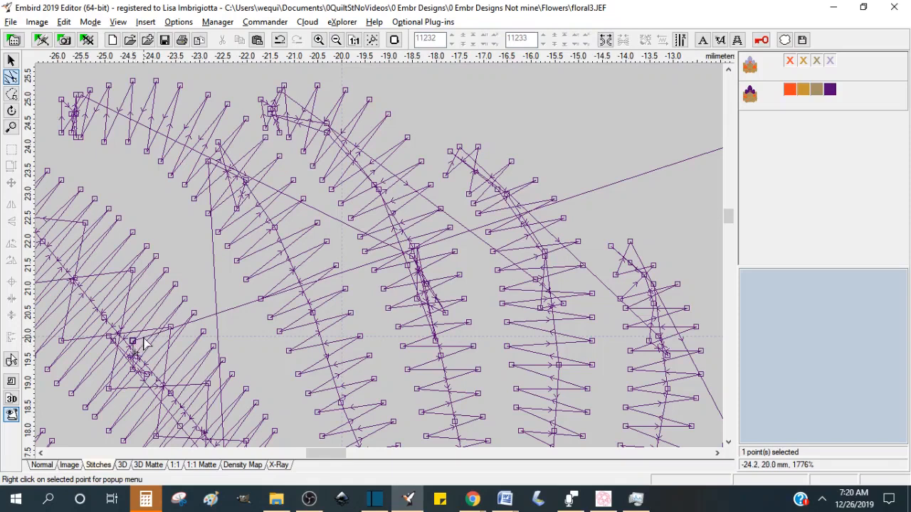
{"action": "left_click", "coordinate": [132, 367]}
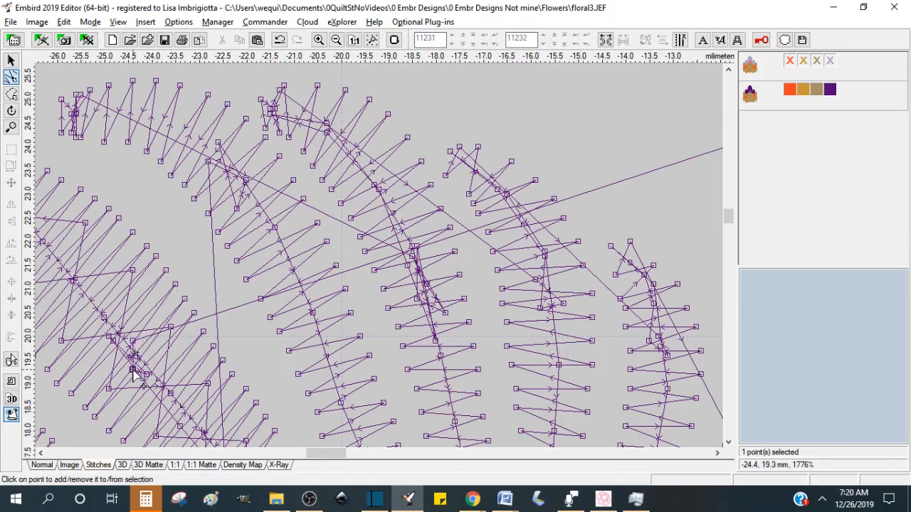
{"action": "left_click", "coordinate": [146, 375]}
{"action": "left_click", "coordinate": [113, 341]}
{"action": "key", "text": "Left"}
{"action": "key", "text": "Left"}
{"action": "key", "text": "Left"}
{"action": "key", "text": "Left"}
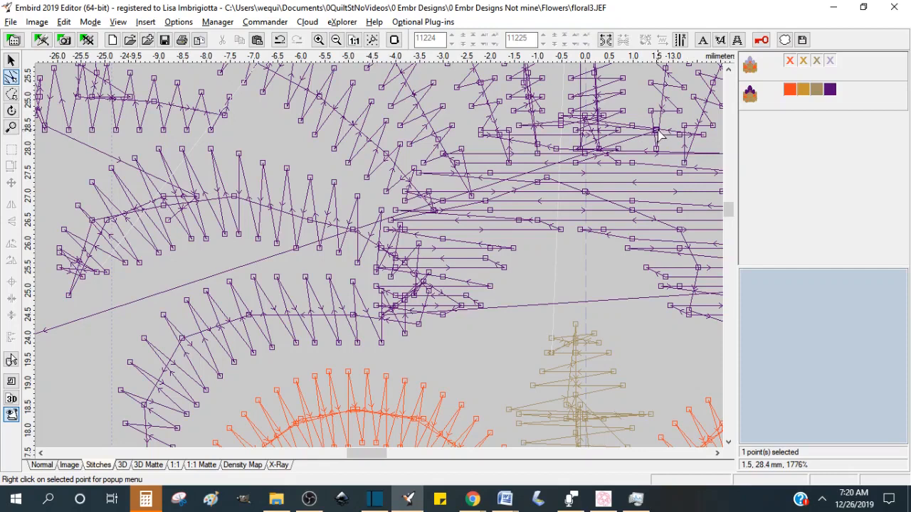
Step: Insert a new stitch point after the selected point on the long connecting stitch
{"action": "left_click", "coordinate": [335, 41]}
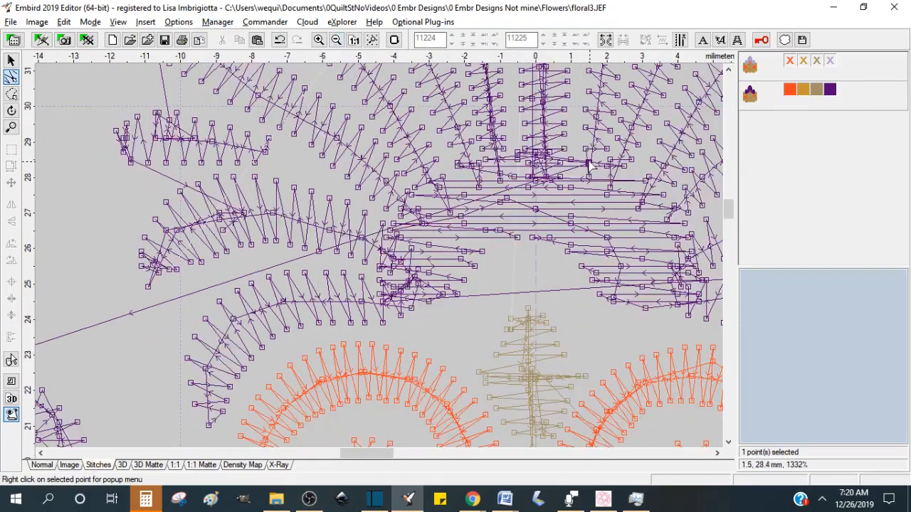
{"action": "right_click", "coordinate": [590, 168]}
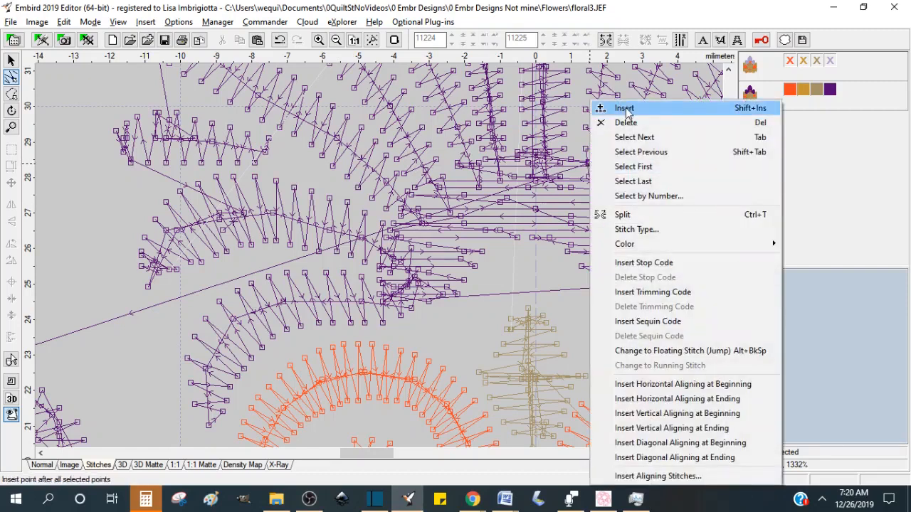
{"action": "left_click", "coordinate": [624, 111]}
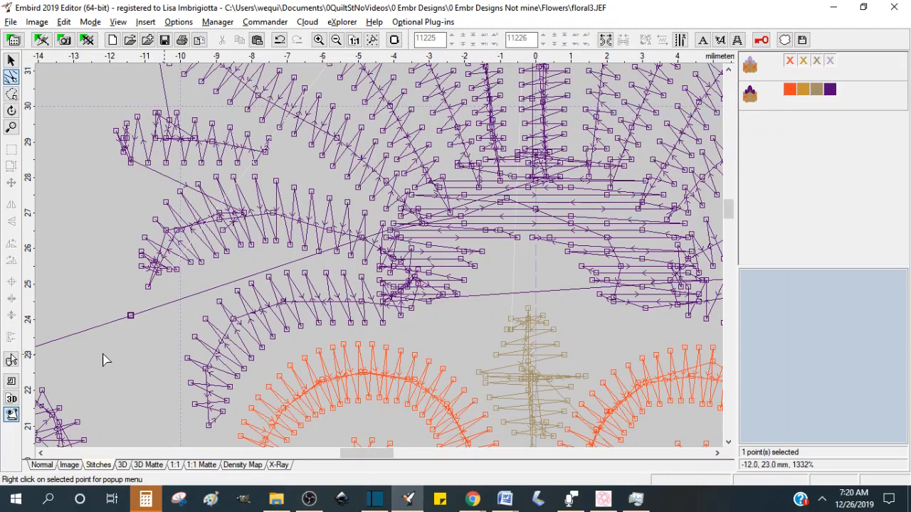
Step: Move the inserted stitch point down toward the left shell's lower edge to reroute the connecting stitch
{"action": "left_click", "coordinate": [336, 39]}
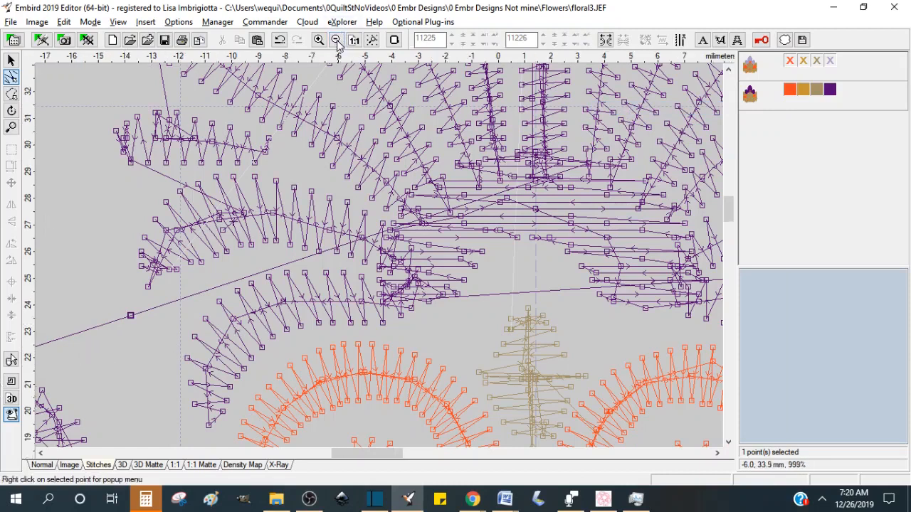
{"action": "left_click", "coordinate": [336, 39]}
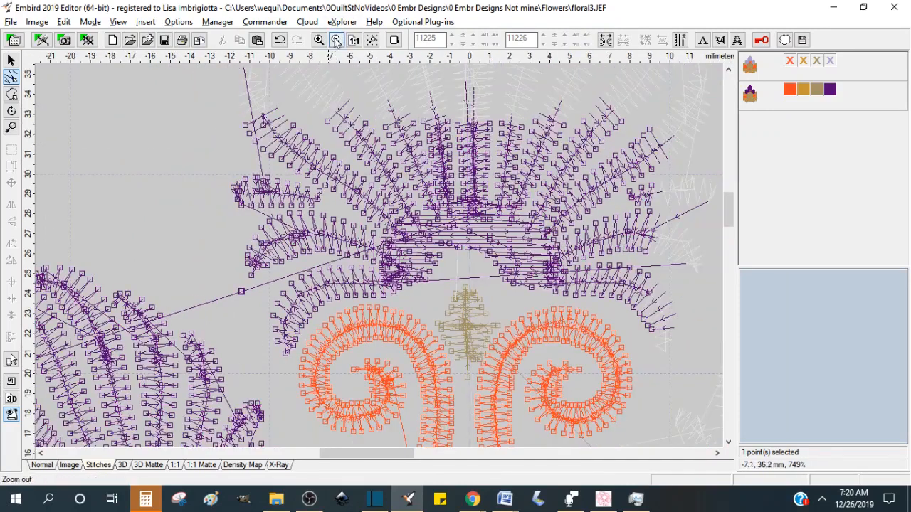
{"action": "left_click", "coordinate": [336, 40]}
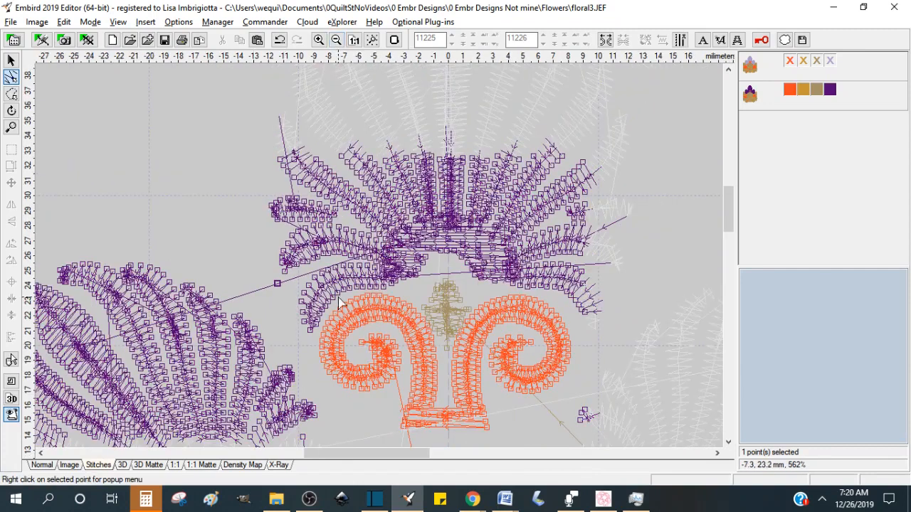
{"action": "left_click_drag", "start_coordinate": [278, 284], "coordinate": [346, 422]}
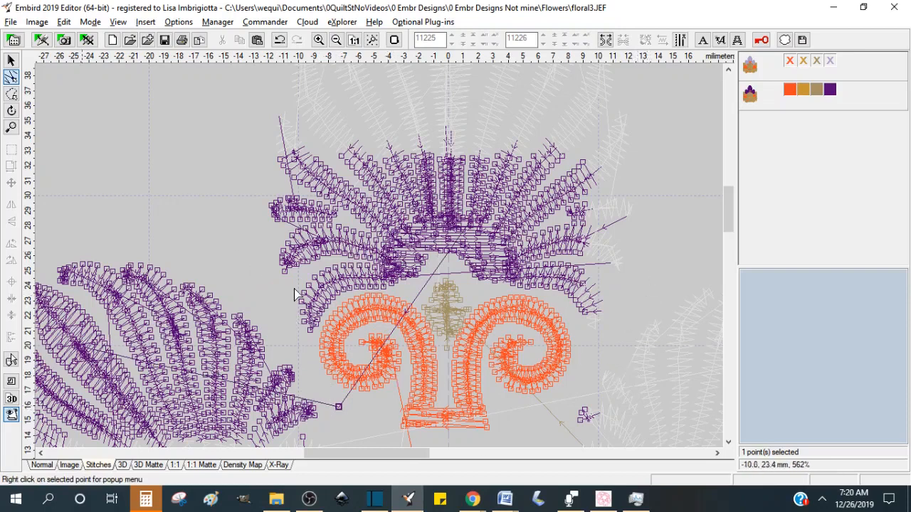
Step: Return to the whole design in the 3D view with the object selected
{"action": "left_click", "coordinate": [354, 41]}
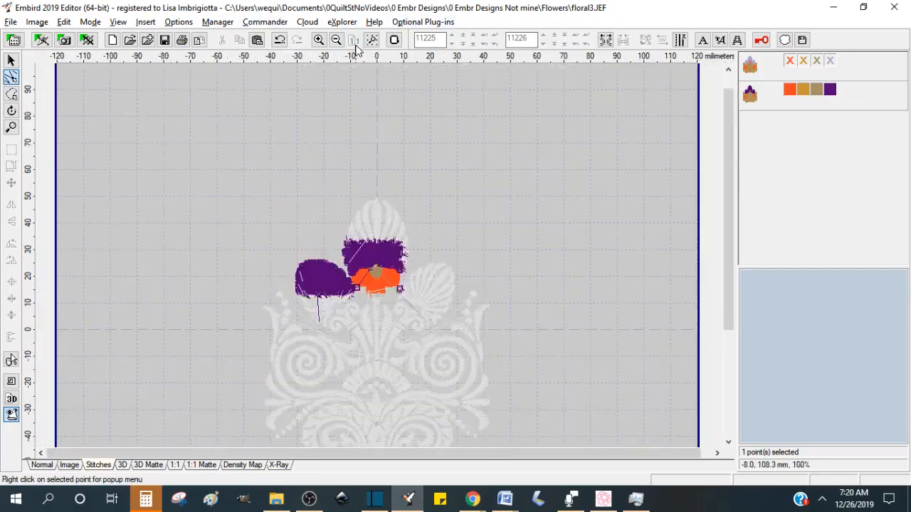
{"action": "left_click", "coordinate": [11, 60]}
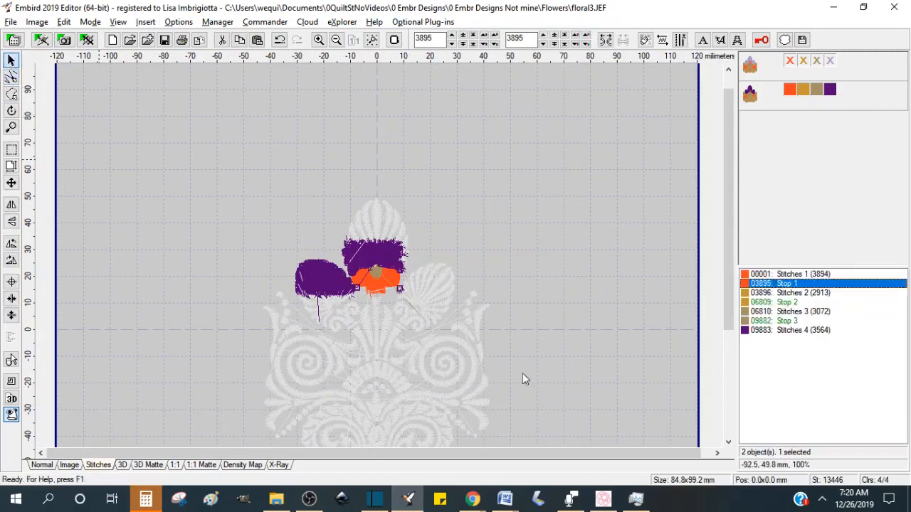
{"action": "left_click_drag", "start_coordinate": [727, 190], "coordinate": [720, 217]}
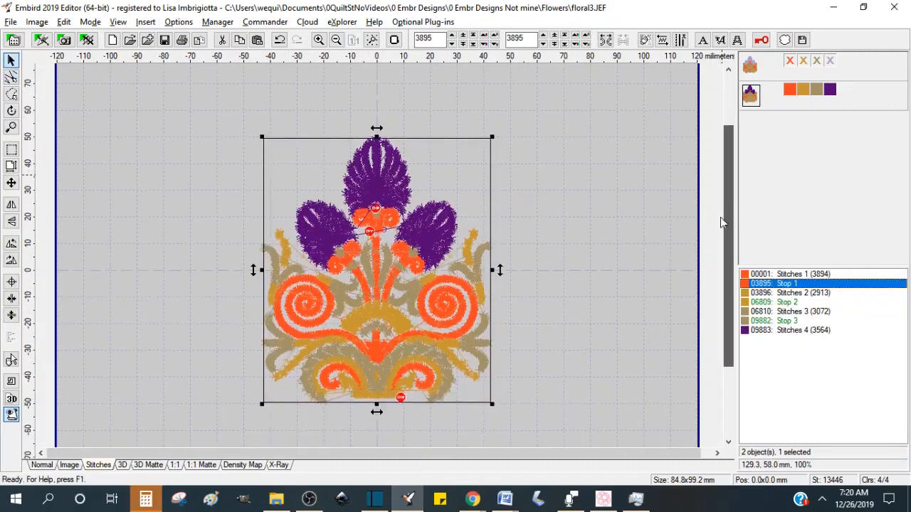
{"action": "left_click", "coordinate": [123, 466]}
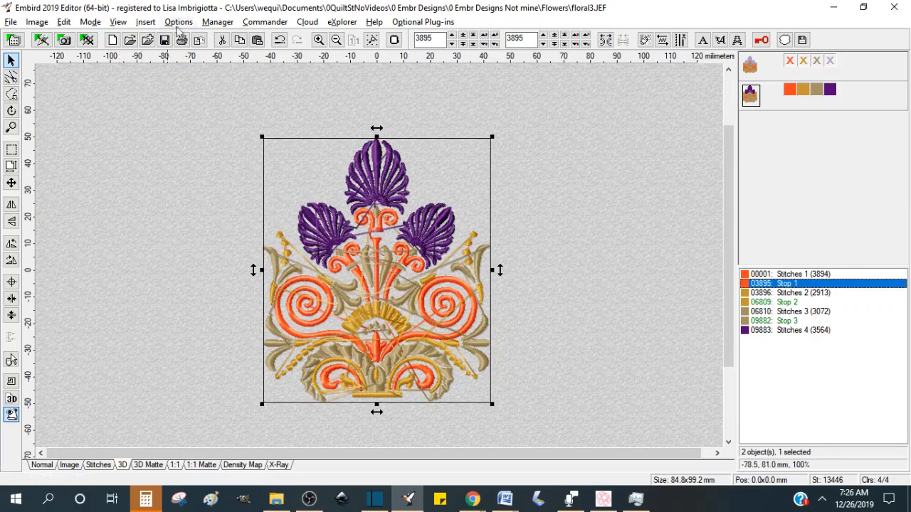
Step: Insert a Contour effect with 3.0 mm inflate around the selected design, using a 2 mm stitch length
{"action": "left_click", "coordinate": [145, 22]}
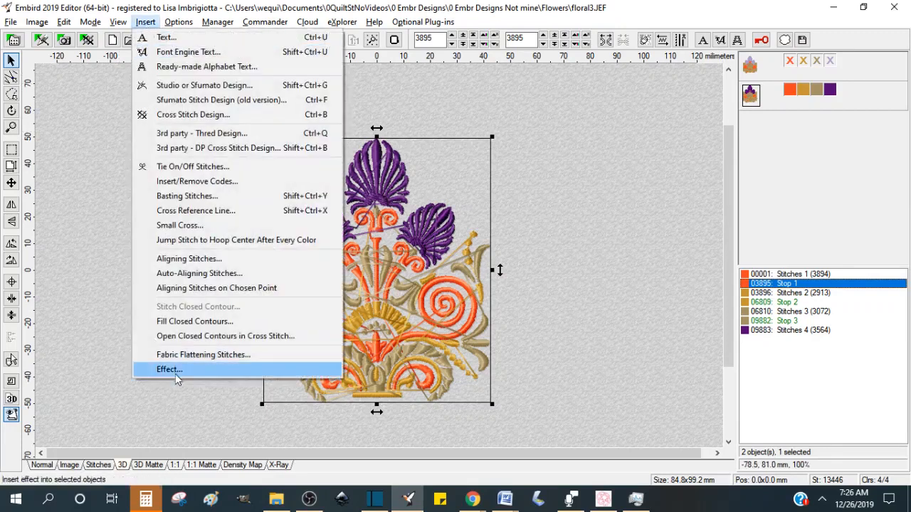
{"action": "left_click", "coordinate": [174, 371]}
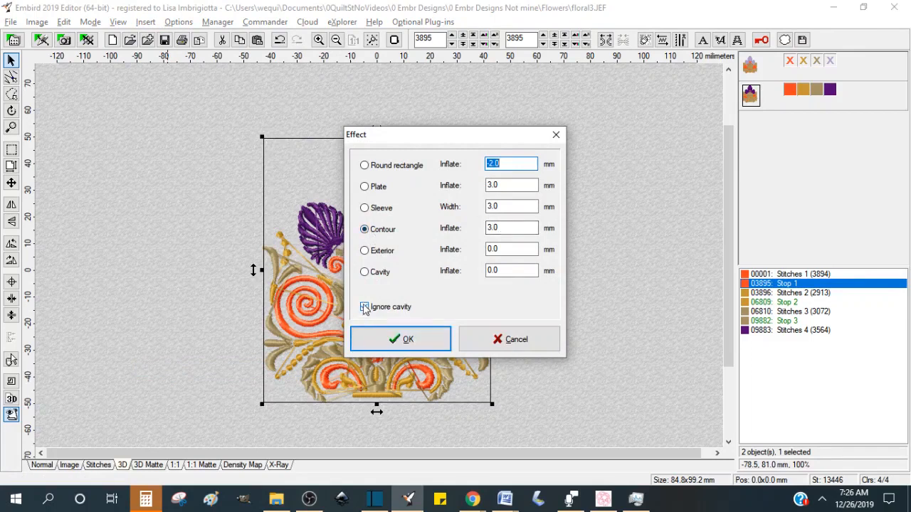
{"action": "left_click", "coordinate": [408, 341]}
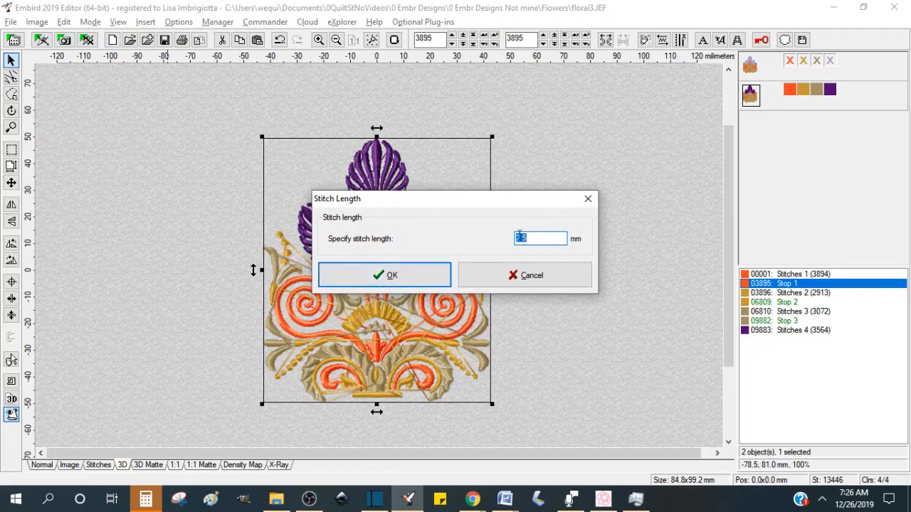
{"action": "type", "text": "2"}
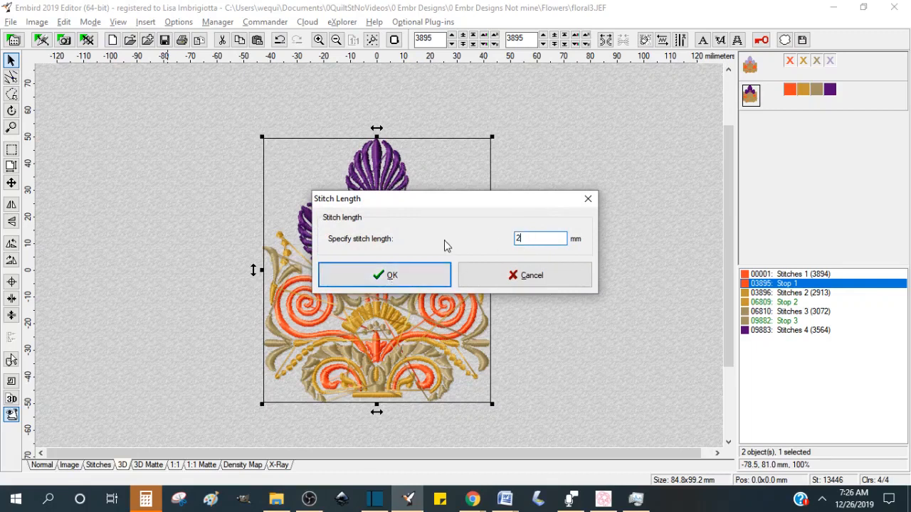
{"action": "left_click", "coordinate": [390, 276]}
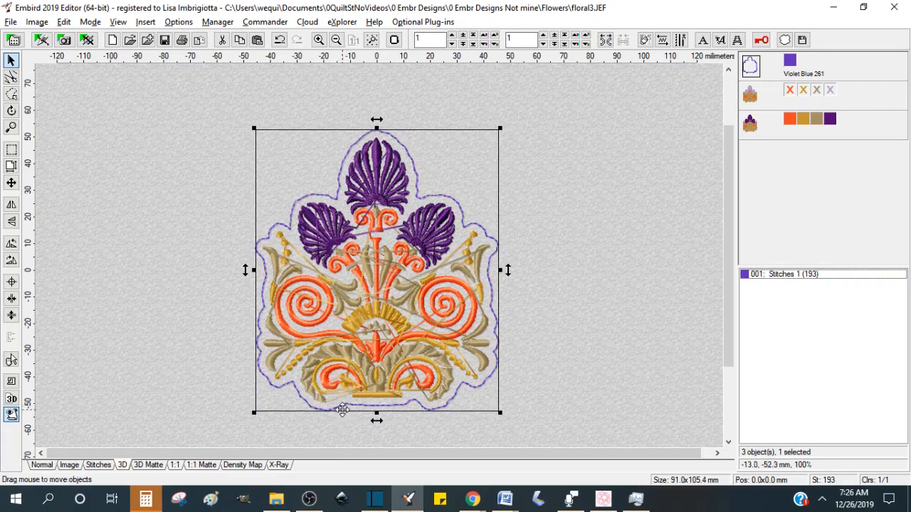
Step: Zoom in to inspect the contour outline and stitching around the design's lower edge
{"action": "left_click", "coordinate": [12, 126]}
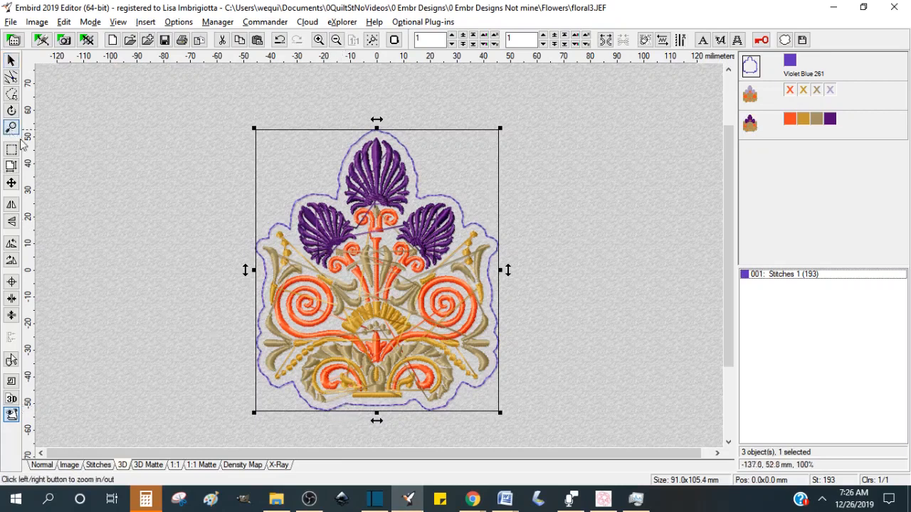
{"action": "left_click", "coordinate": [368, 377]}
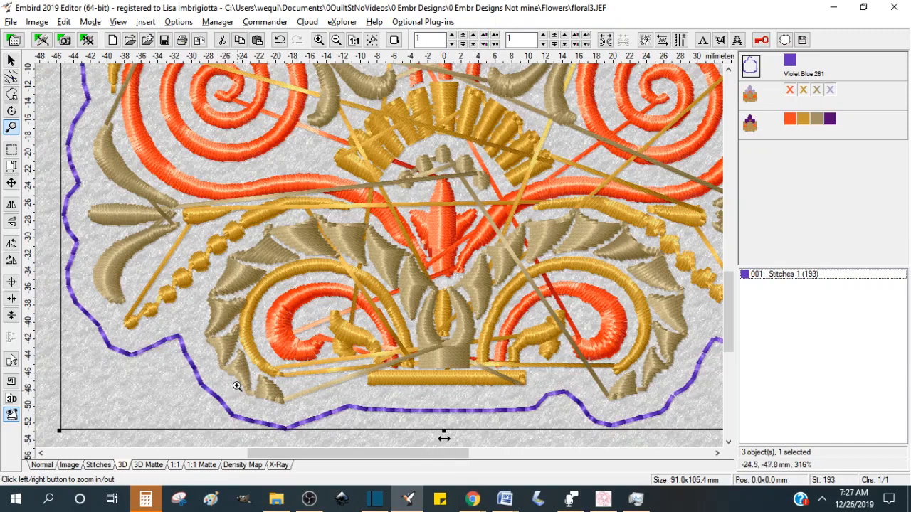
{"action": "left_click_drag", "start_coordinate": [123, 222], "coordinate": [172, 293]}
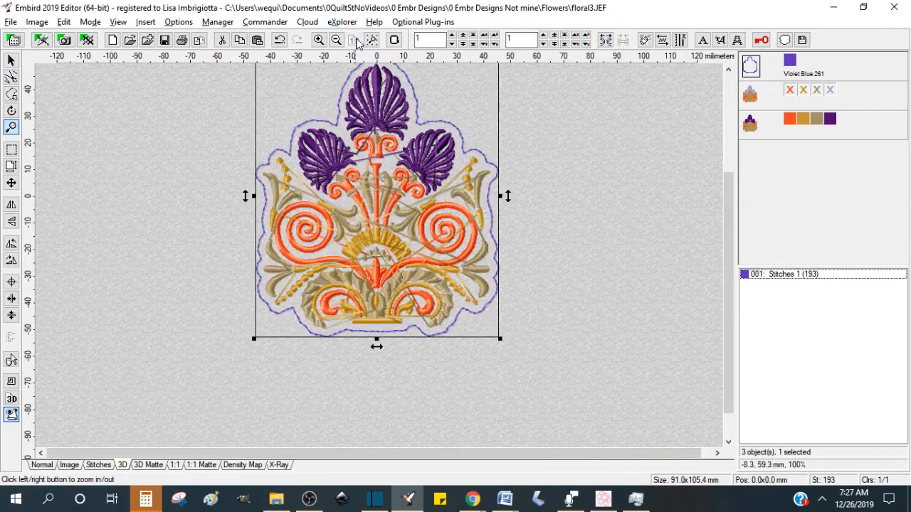
{"action": "left_click", "coordinate": [354, 40]}
{"action": "left_click_drag", "start_coordinate": [728, 239], "coordinate": [732, 202]}
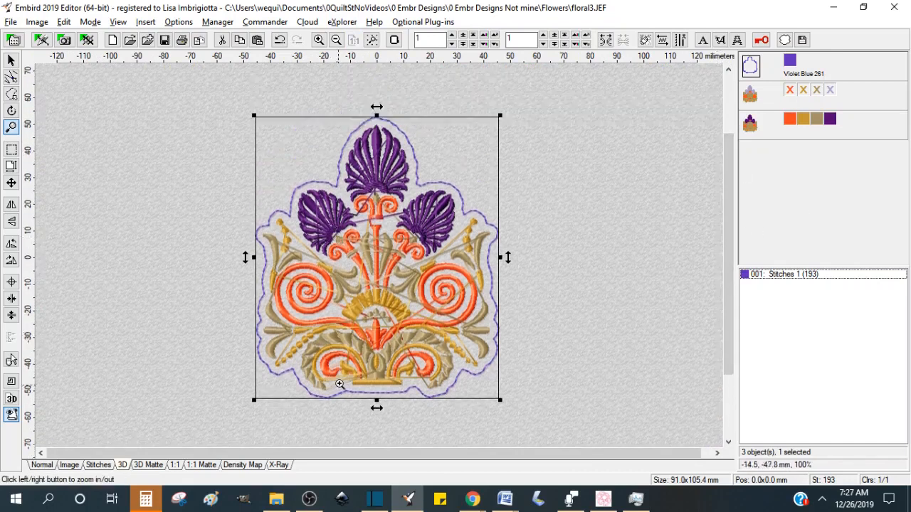
{"action": "left_click", "coordinate": [12, 127]}
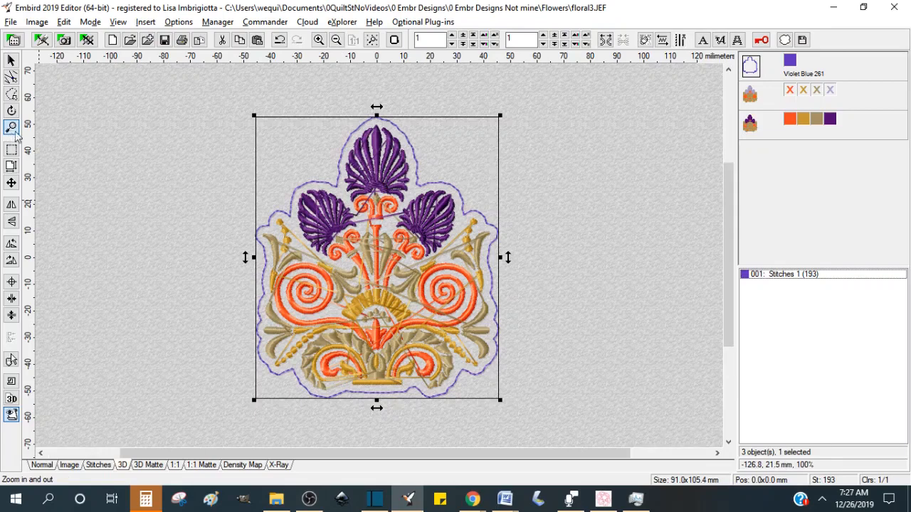
{"action": "scroll", "coordinate": [506, 418], "scroll_direction": "up", "scroll_amount": 6}
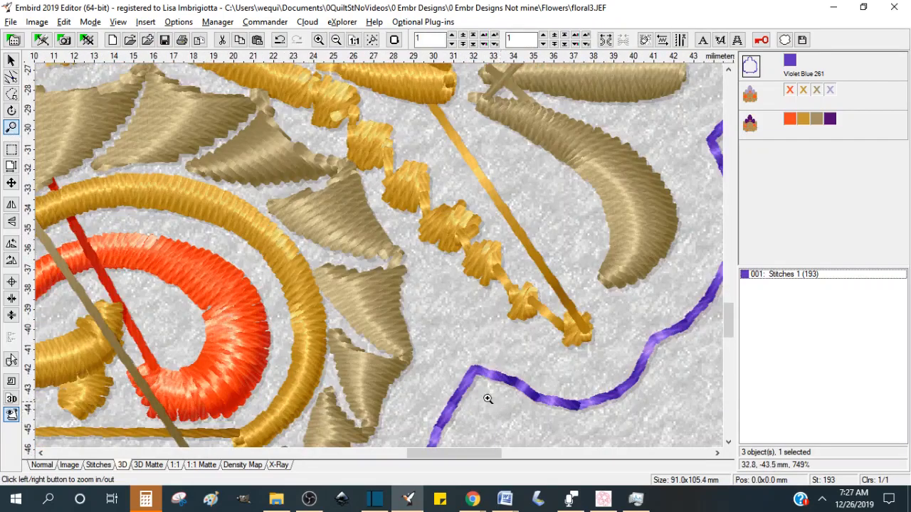
{"action": "left_click_drag", "start_coordinate": [728, 320], "coordinate": [725, 338]}
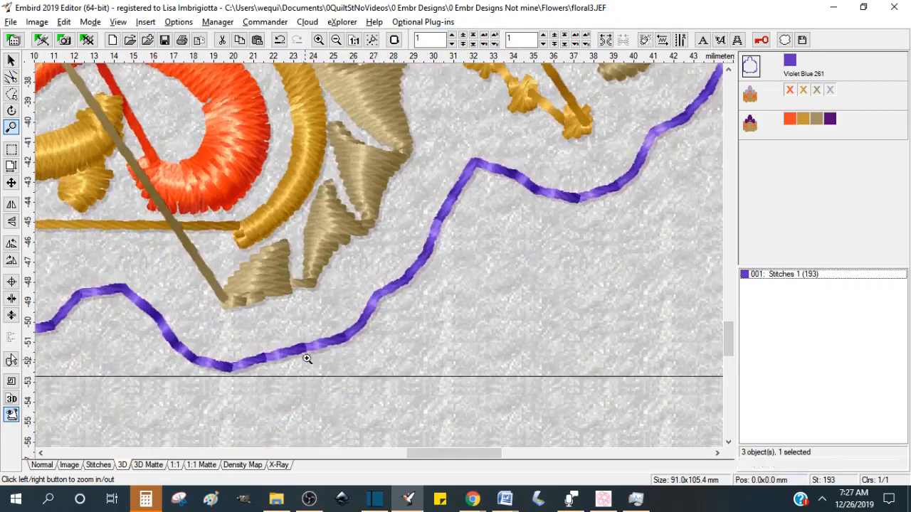
Step: Switch to the stitches view with stitch points shown and inspect the contour's individual stitches
{"action": "left_click", "coordinate": [95, 465]}
{"action": "left_click", "coordinate": [475, 296]}
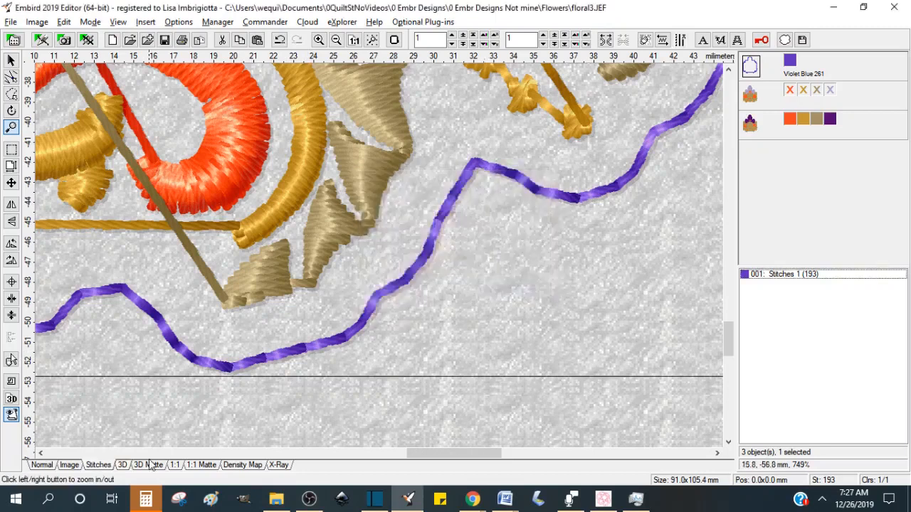
{"action": "left_click", "coordinate": [106, 465]}
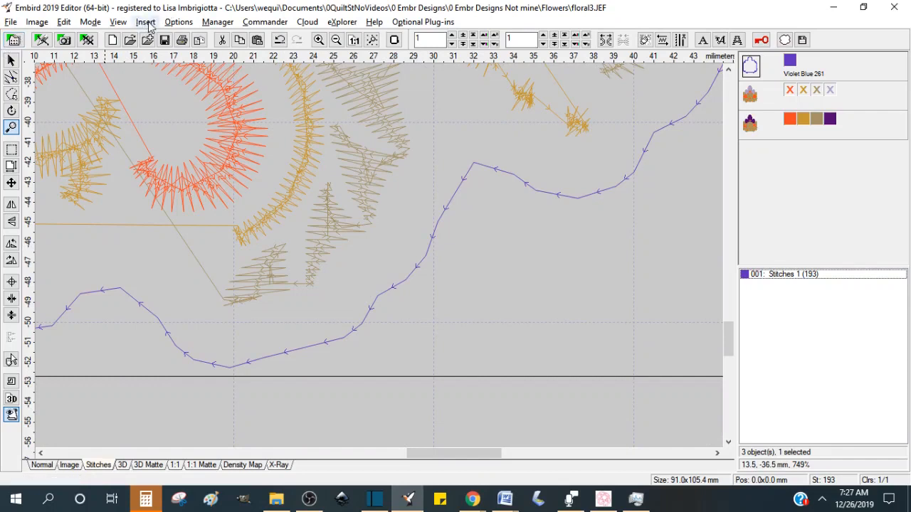
{"action": "left_click", "coordinate": [118, 22]}
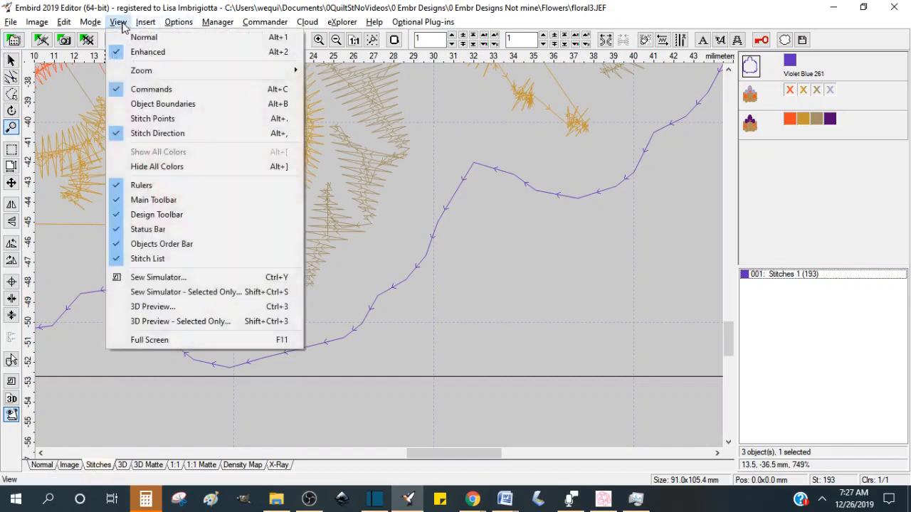
{"action": "left_click", "coordinate": [157, 118]}
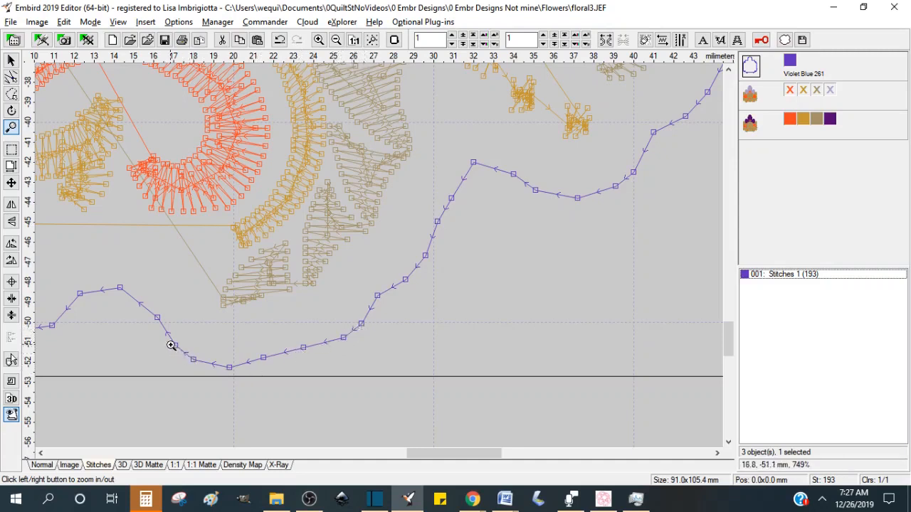
{"action": "right_click", "coordinate": [108, 296]}
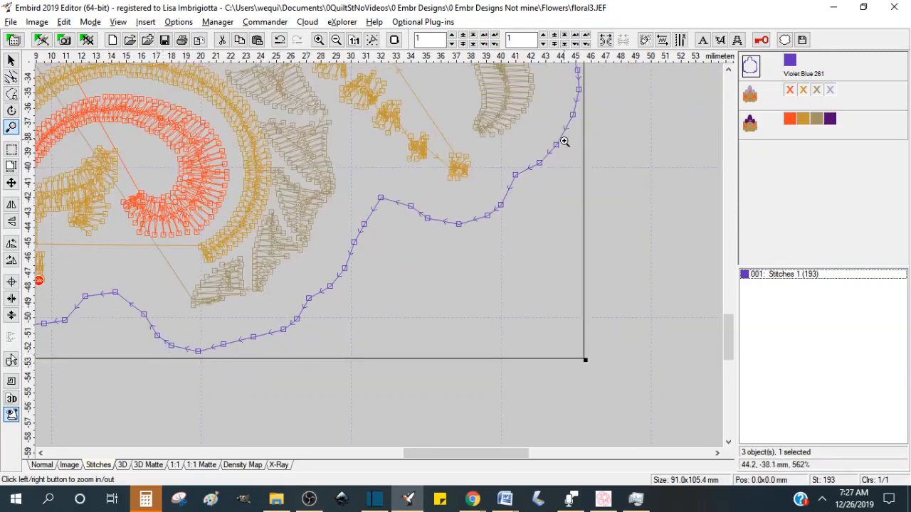
{"action": "left_click_drag", "start_coordinate": [727, 330], "coordinate": [732, 290]}
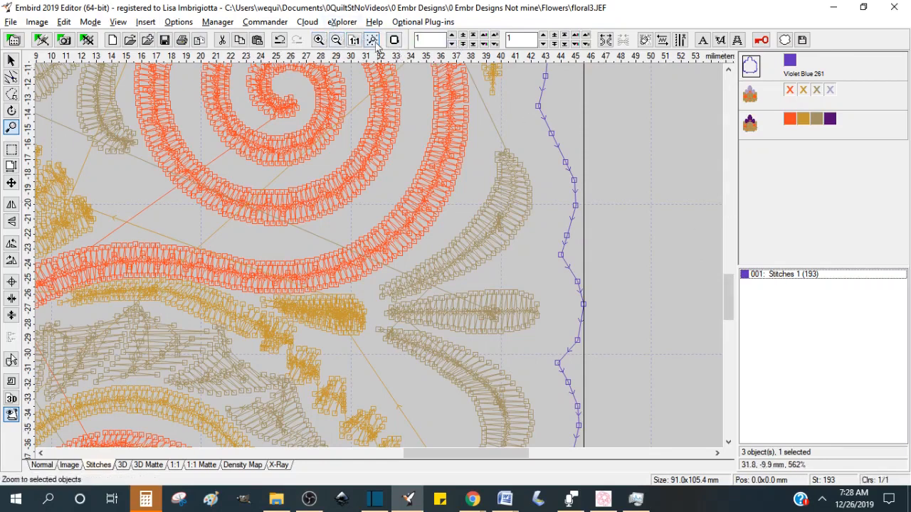
{"action": "left_click", "coordinate": [354, 40]}
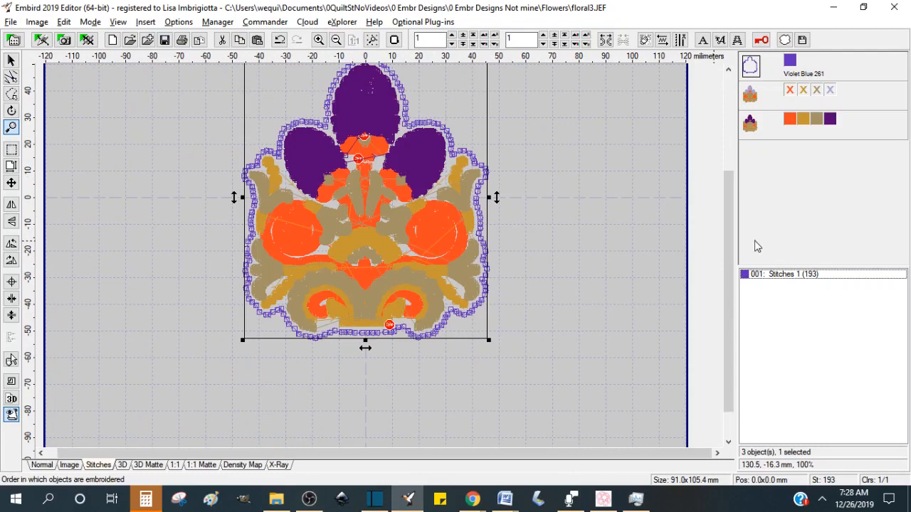
{"action": "left_click_drag", "start_coordinate": [730, 265], "coordinate": [731, 229]}
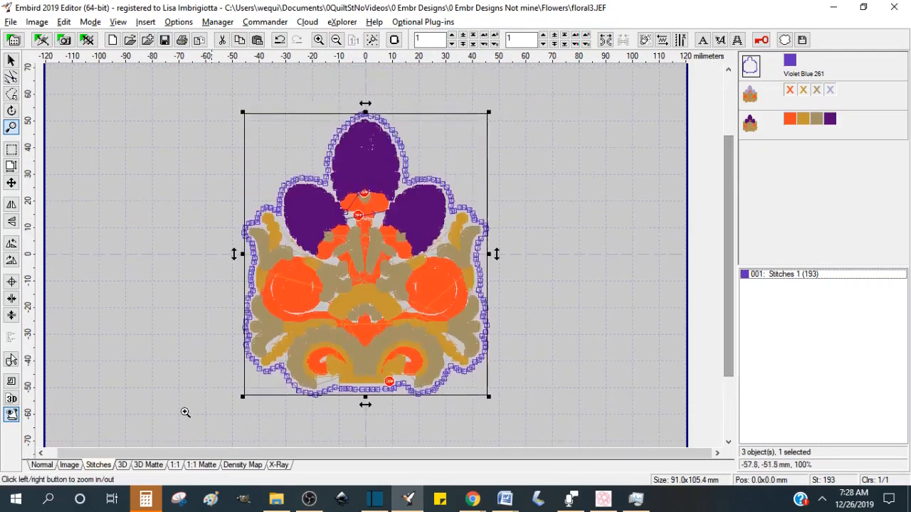
{"action": "left_click", "coordinate": [122, 465]}
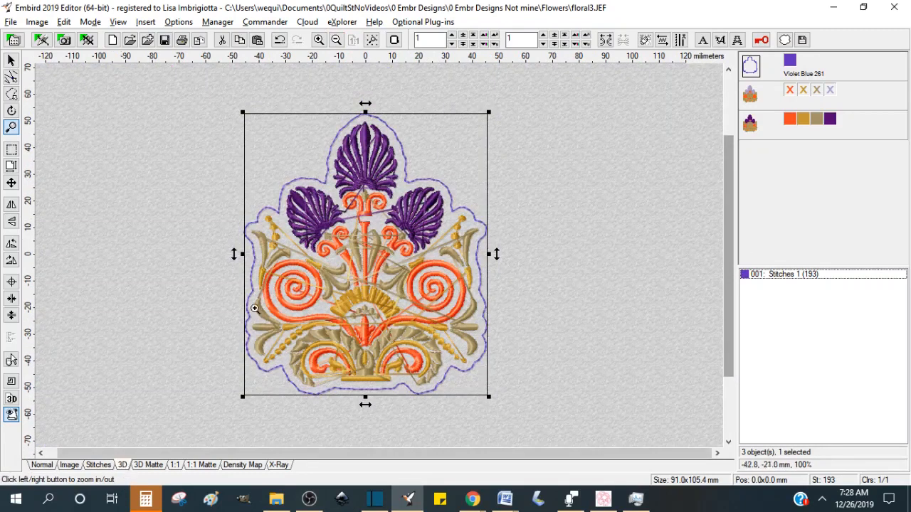
Step: Change the contour's thread color to bright green and save the design
{"action": "double_click", "coordinate": [790, 63]}
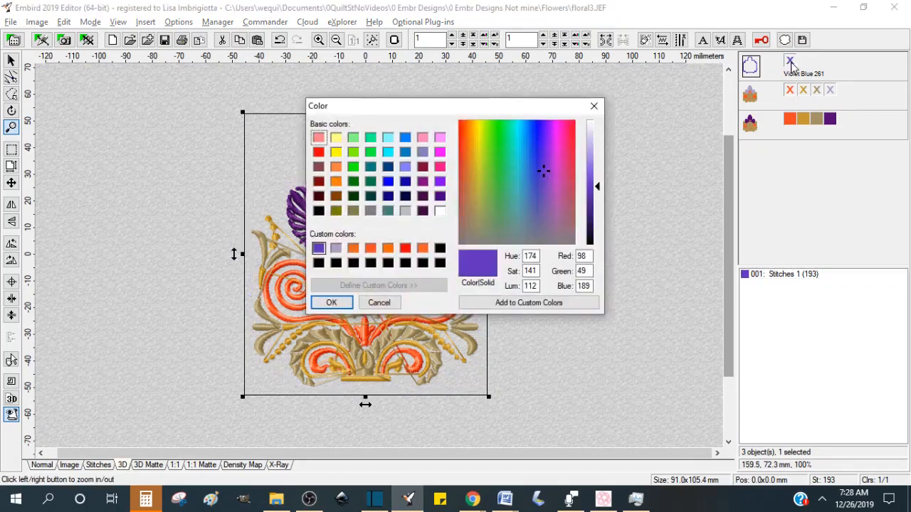
{"action": "left_click", "coordinate": [498, 164]}
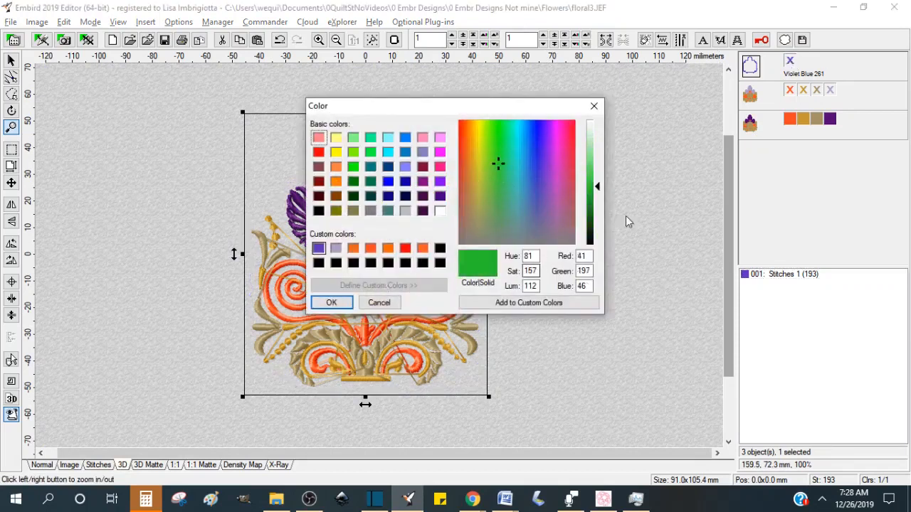
{"action": "left_click", "coordinate": [332, 304]}
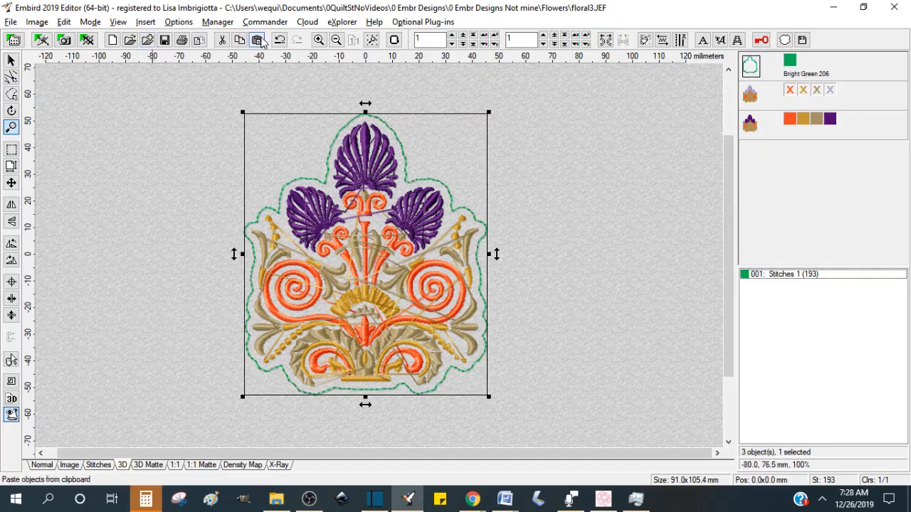
{"action": "left_click", "coordinate": [163, 41]}
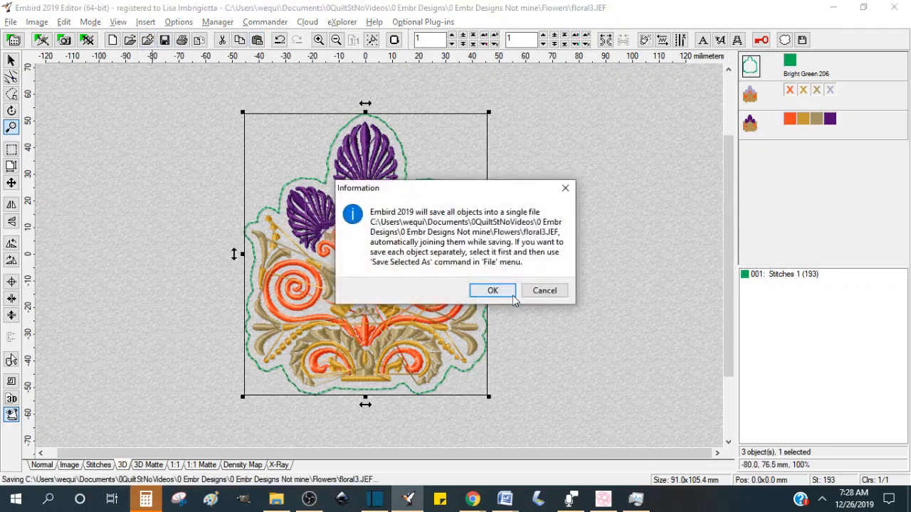
{"action": "left_click", "coordinate": [508, 288]}
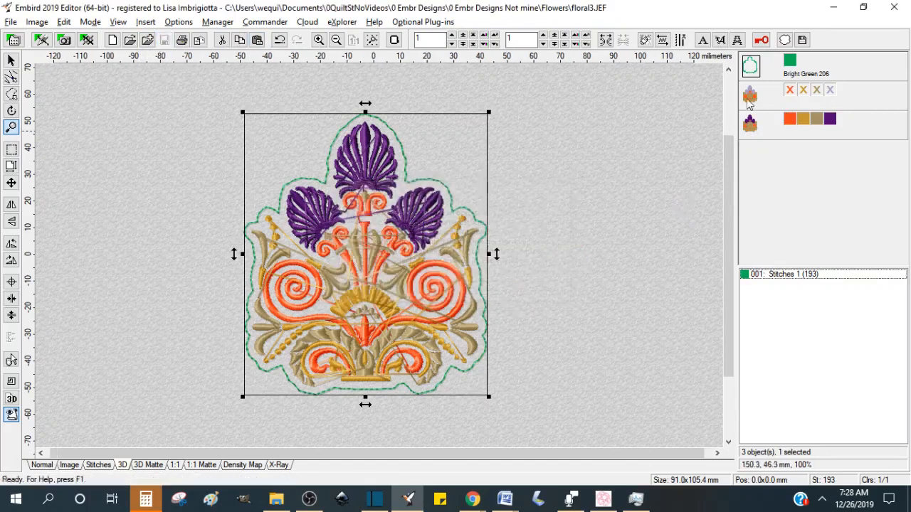
Step: Select the floral design objects and open them for editing in Embird Studio
{"action": "mouse_move", "coordinate": [751, 97]}
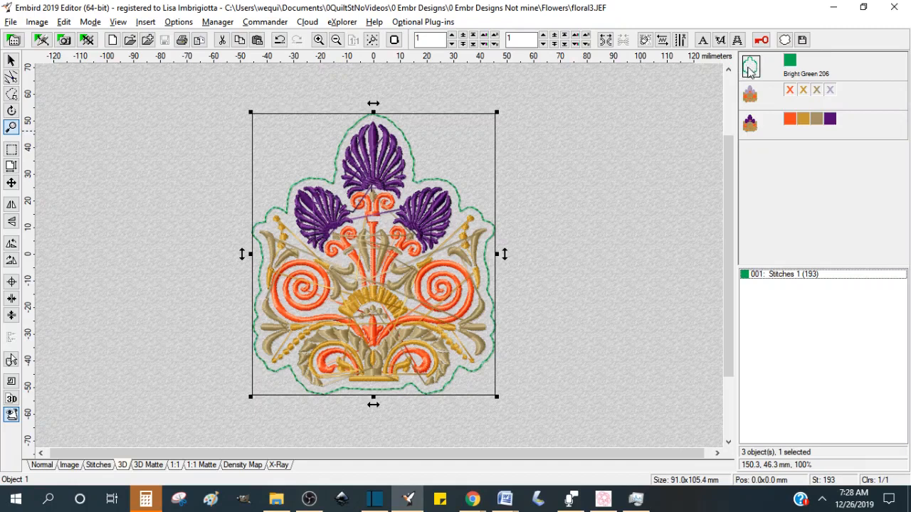
{"action": "left_click", "coordinate": [752, 129], "text": "ctrl"}
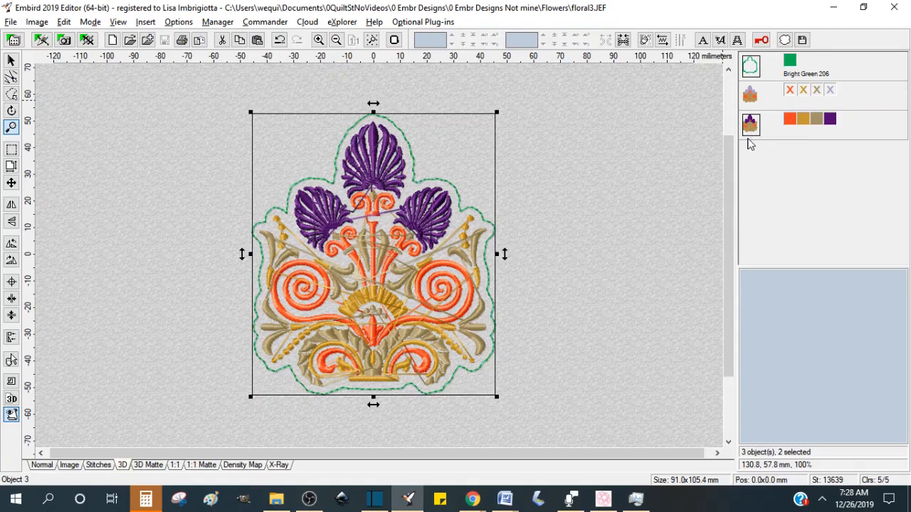
{"action": "left_click", "coordinate": [748, 75]}
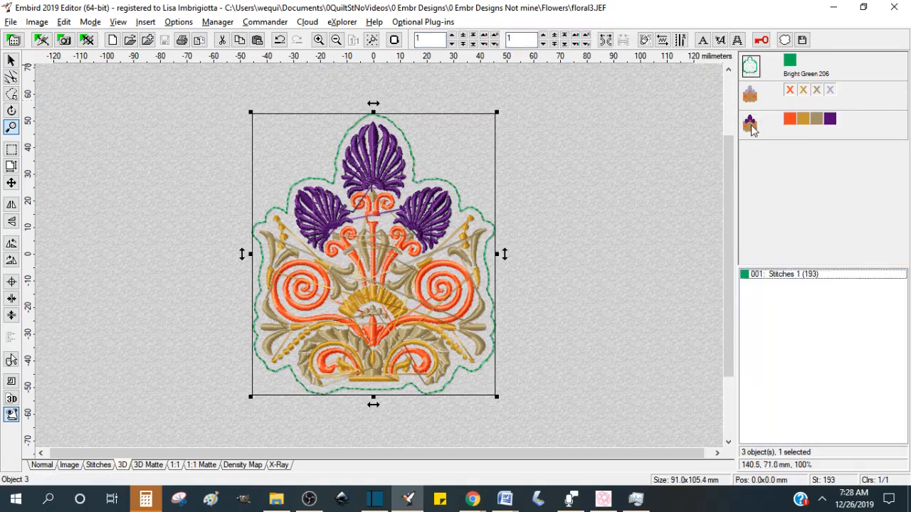
{"action": "left_click", "coordinate": [751, 127], "text": "ctrl"}
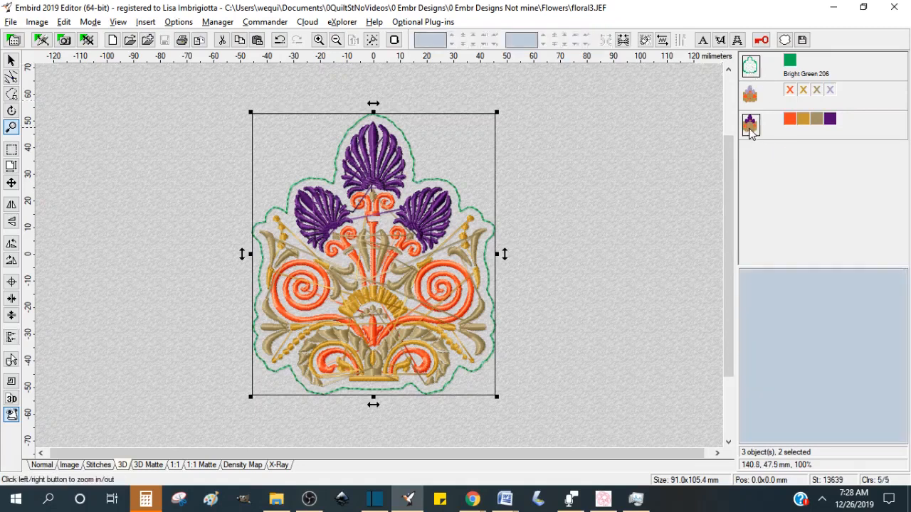
{"action": "right_click", "coordinate": [751, 134]}
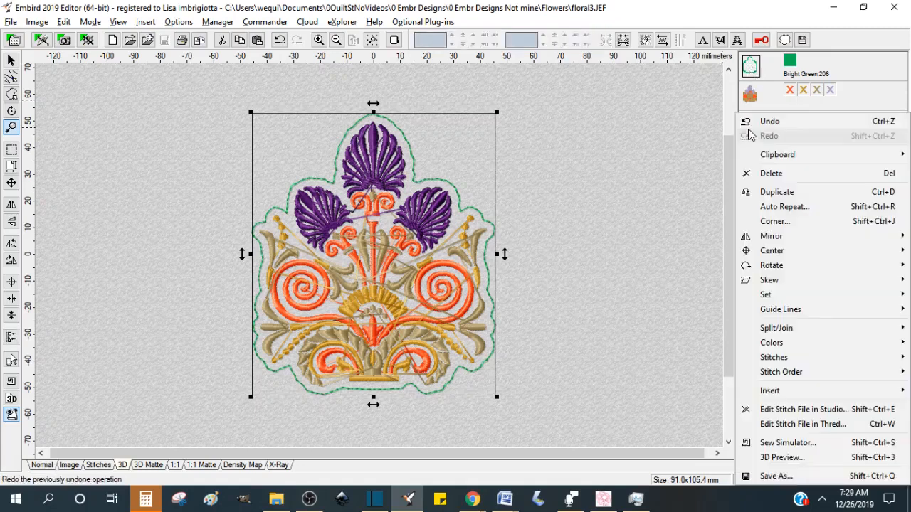
{"action": "left_click", "coordinate": [790, 411]}
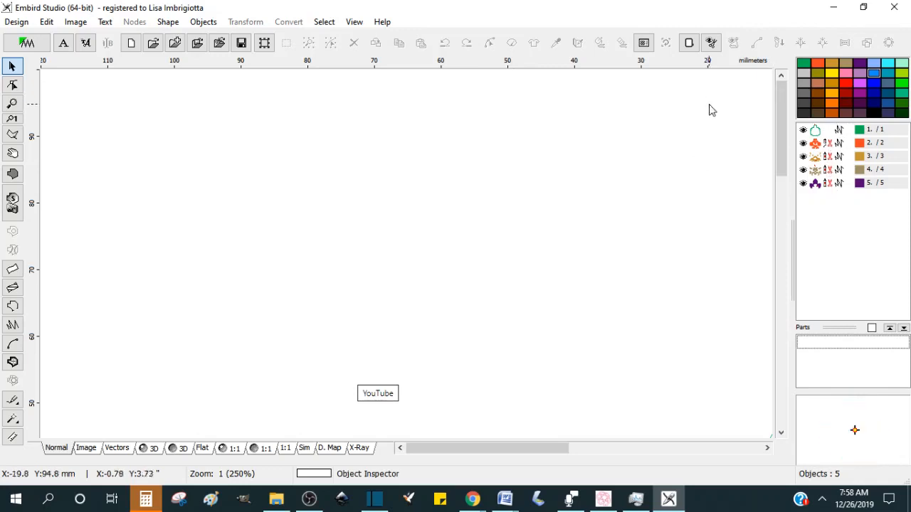
Step: Select all objects, zoom to fit the whole design in the view, and deselect it
{"action": "key", "text": "ctrl+a"}
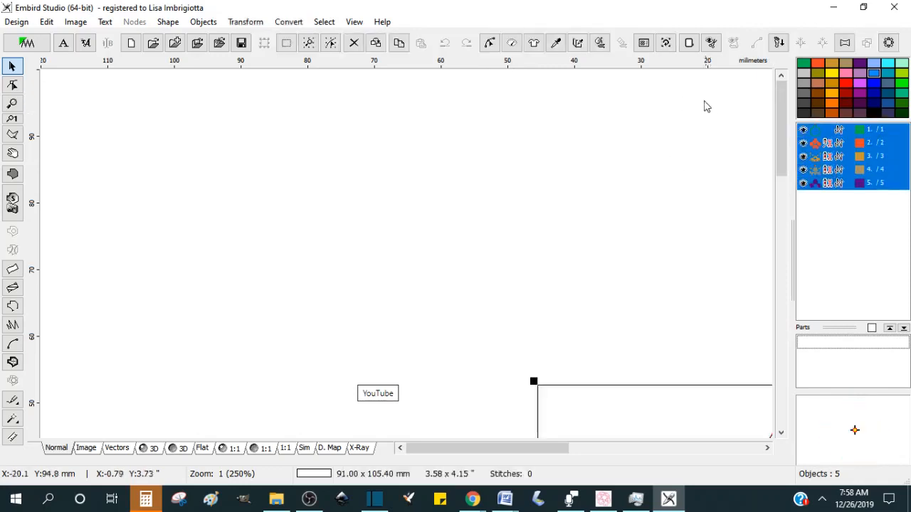
{"action": "left_click", "coordinate": [309, 44]}
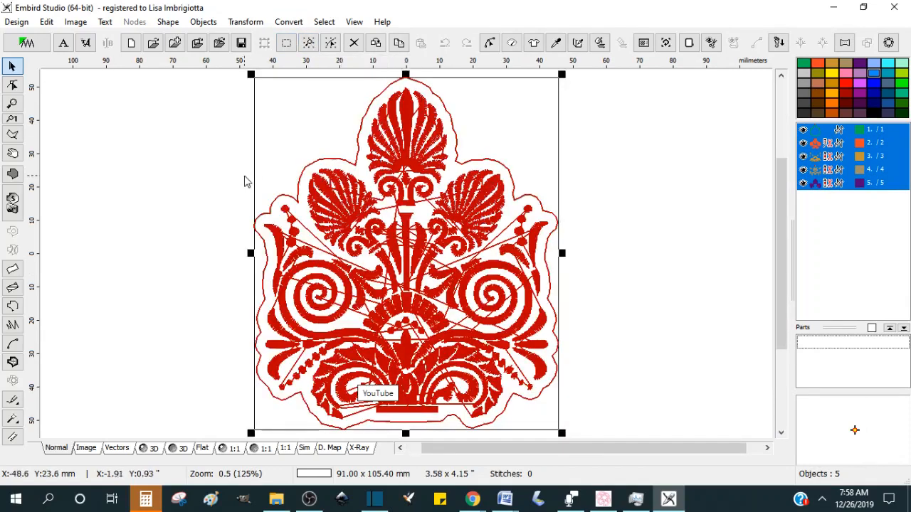
{"action": "left_click", "coordinate": [143, 185]}
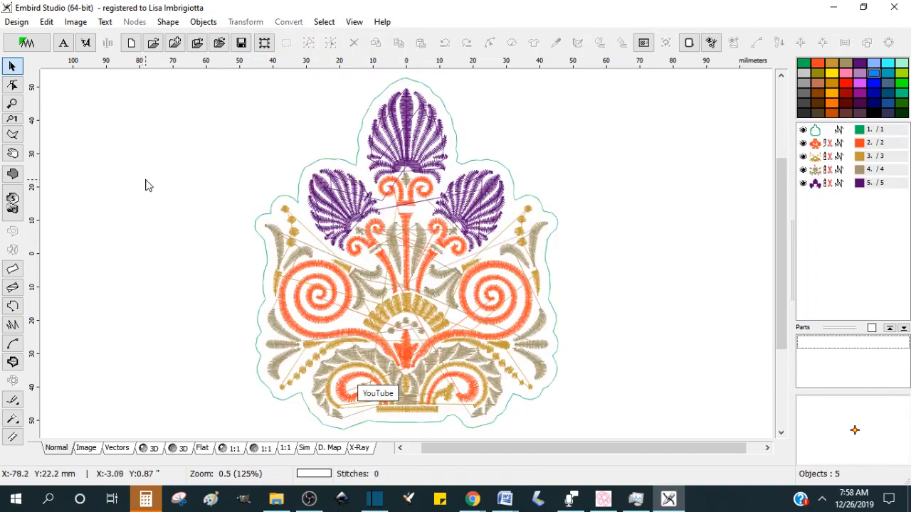
Step: Set the grid preferences to a 10 mm grid with 1 mm subdivisions and apply them
{"action": "left_click", "coordinate": [46, 22]}
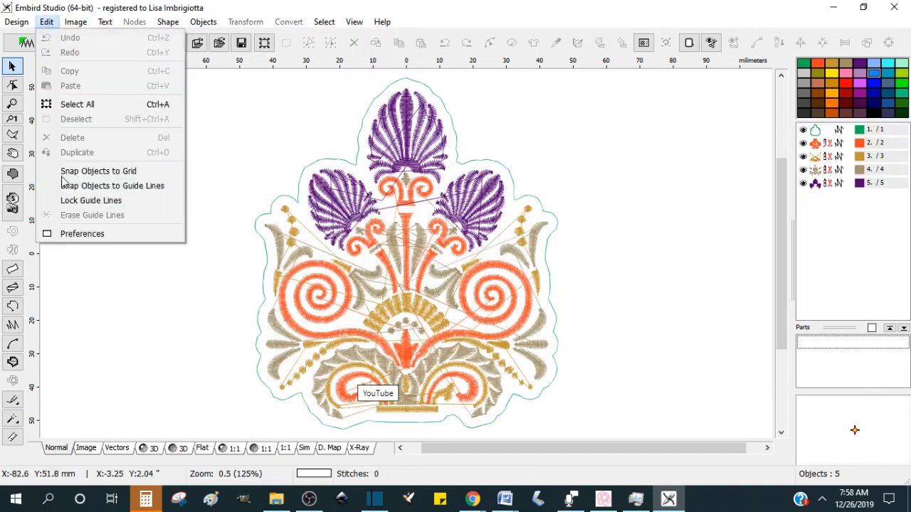
{"action": "left_click", "coordinate": [78, 234]}
{"action": "left_click", "coordinate": [427, 139]}
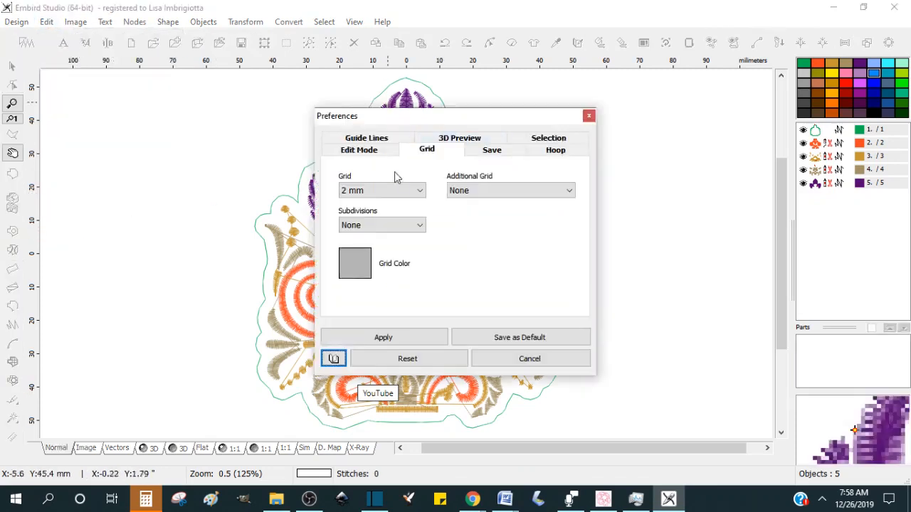
{"action": "left_click", "coordinate": [390, 191]}
{"action": "left_click", "coordinate": [411, 226]}
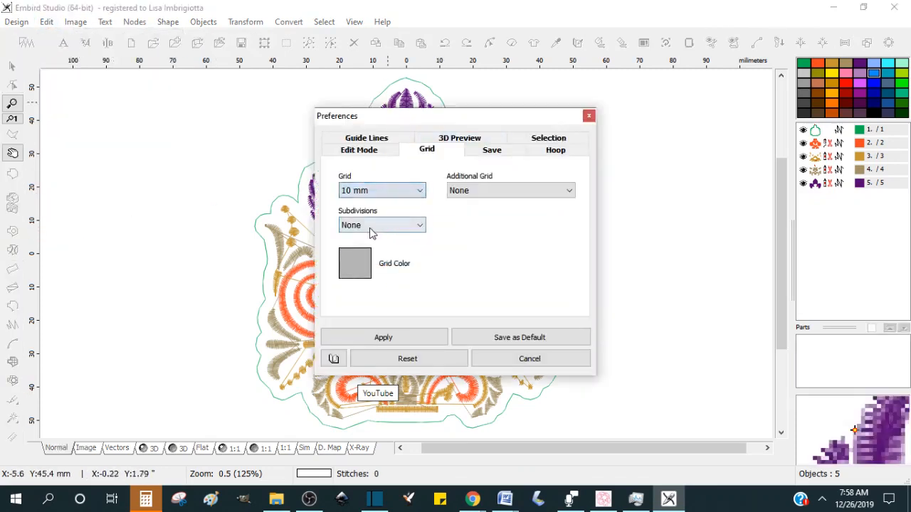
{"action": "left_click", "coordinate": [411, 228]}
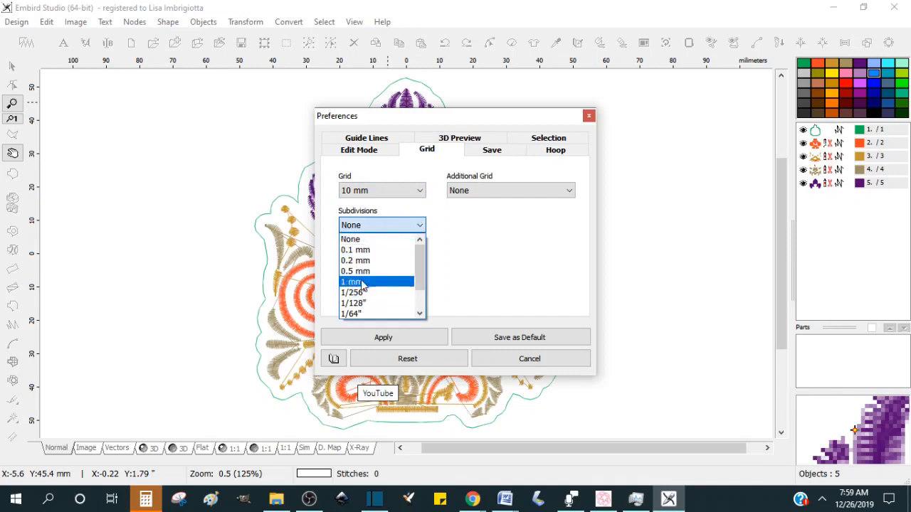
{"action": "left_click", "coordinate": [369, 280]}
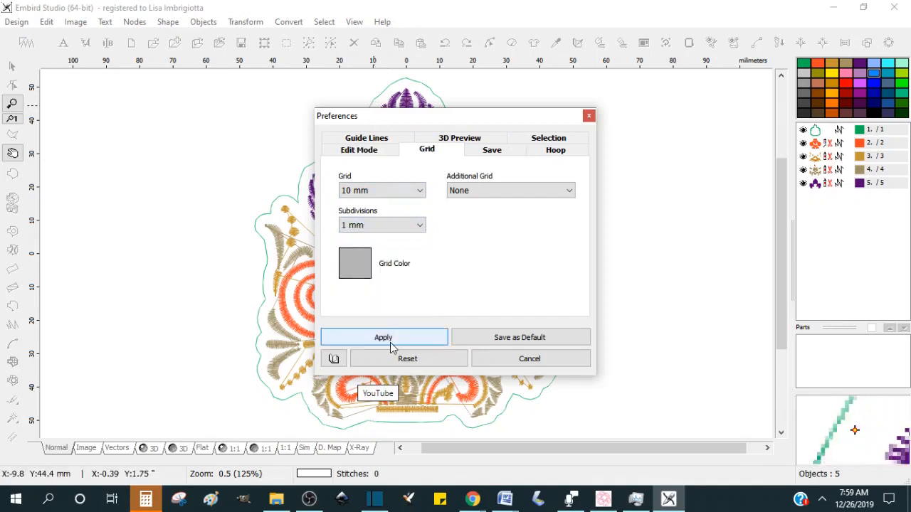
{"action": "left_click", "coordinate": [388, 343]}
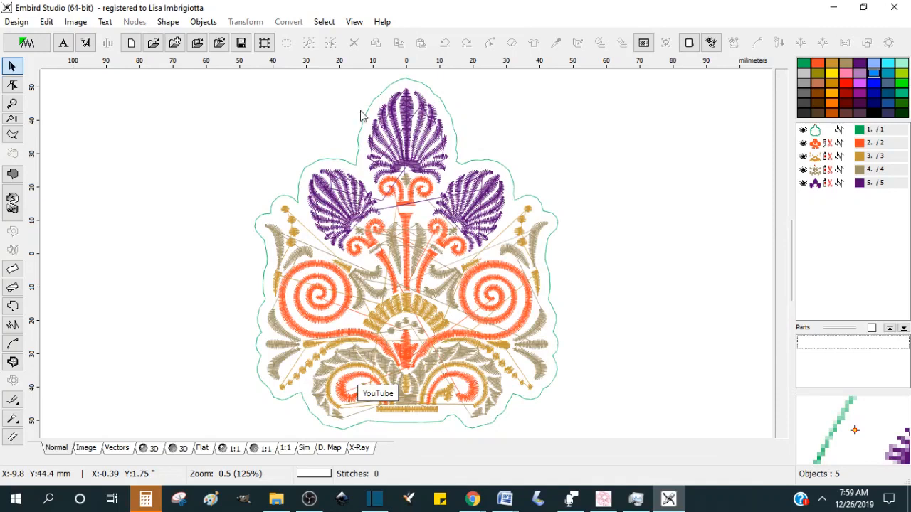
Step: Choose the Janome M1 Hoop, 240 x 200 mm, as the hoop size and apply it
{"action": "left_click", "coordinate": [689, 42]}
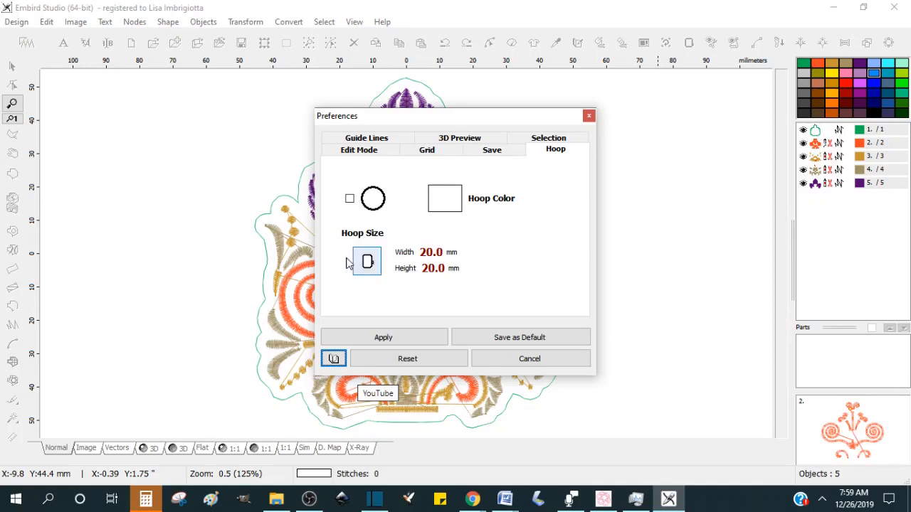
{"action": "left_click", "coordinate": [369, 264]}
{"action": "left_click_drag", "start_coordinate": [571, 166], "coordinate": [572, 236]}
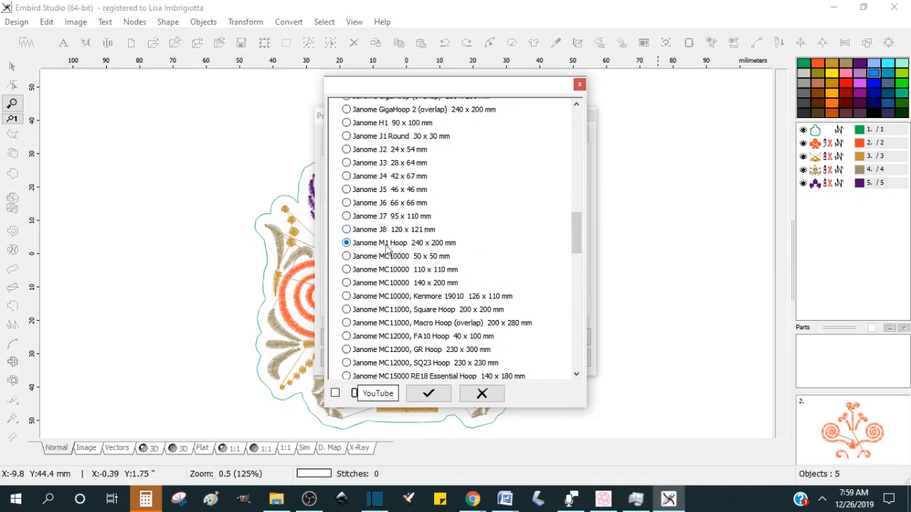
{"action": "left_click", "coordinate": [419, 397]}
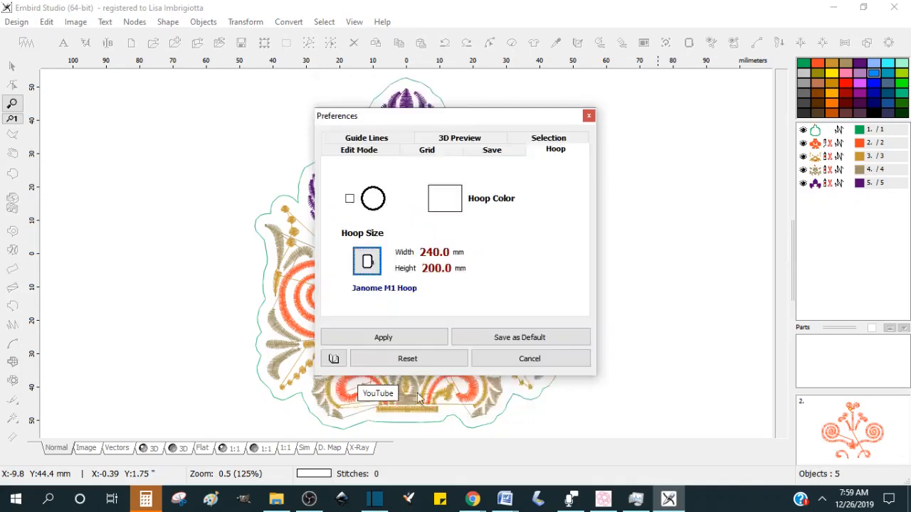
{"action": "left_click", "coordinate": [383, 338]}
Step: Close Embird Studio and reopen the selected design objects in Studio from the Embird Editor
{"action": "left_click_drag", "start_coordinate": [783, 153], "coordinate": [779, 238]}
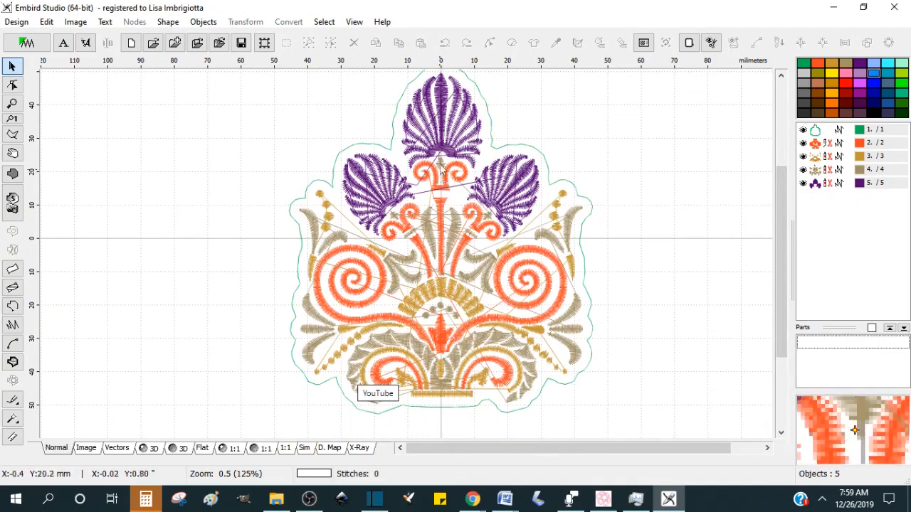
{"action": "left_click", "coordinate": [894, 8]}
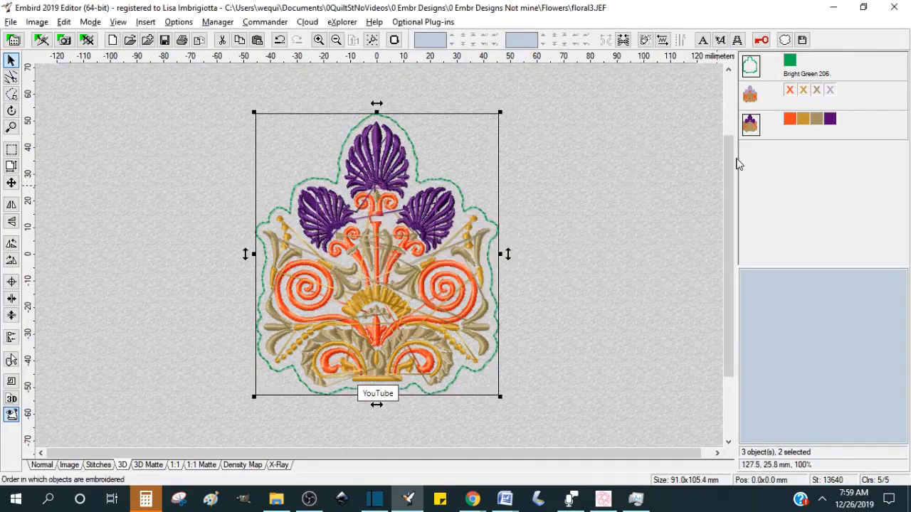
{"action": "right_click", "coordinate": [753, 132]}
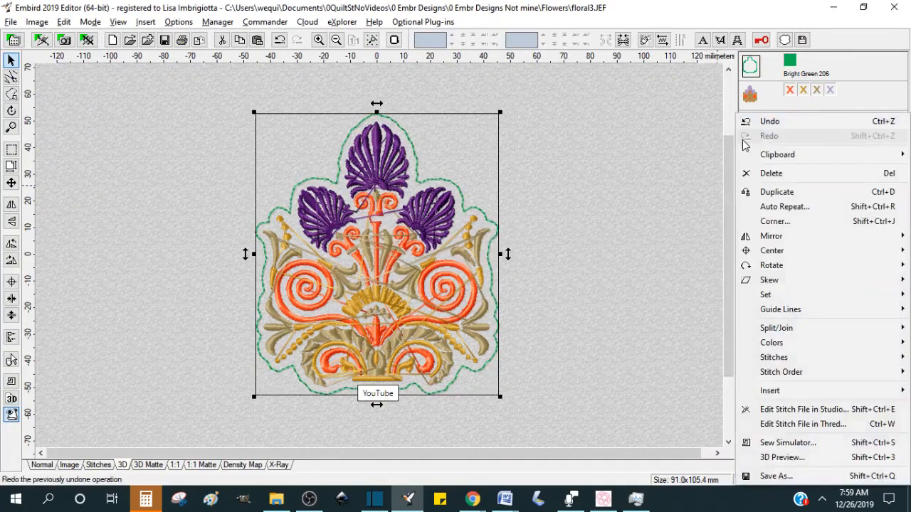
{"action": "left_click", "coordinate": [808, 412]}
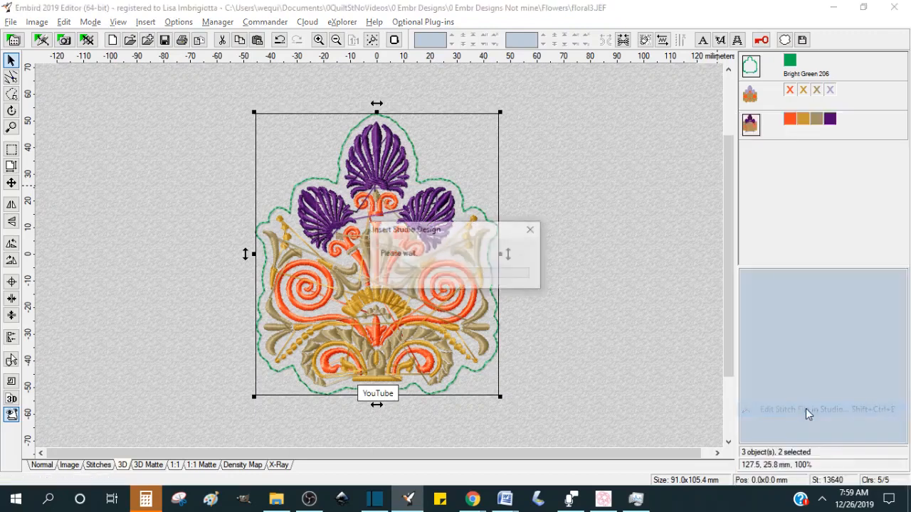
{"action": "key", "text": "alt+Tab"}
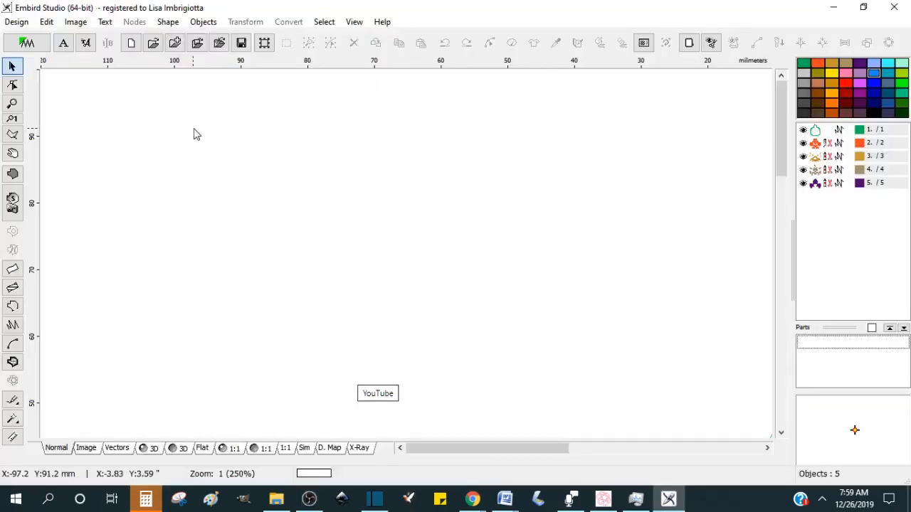
Step: Set the hoop size to the Janome M1 Hoop, 240 x 200 mm, and apply it
{"action": "left_click", "coordinate": [689, 42]}
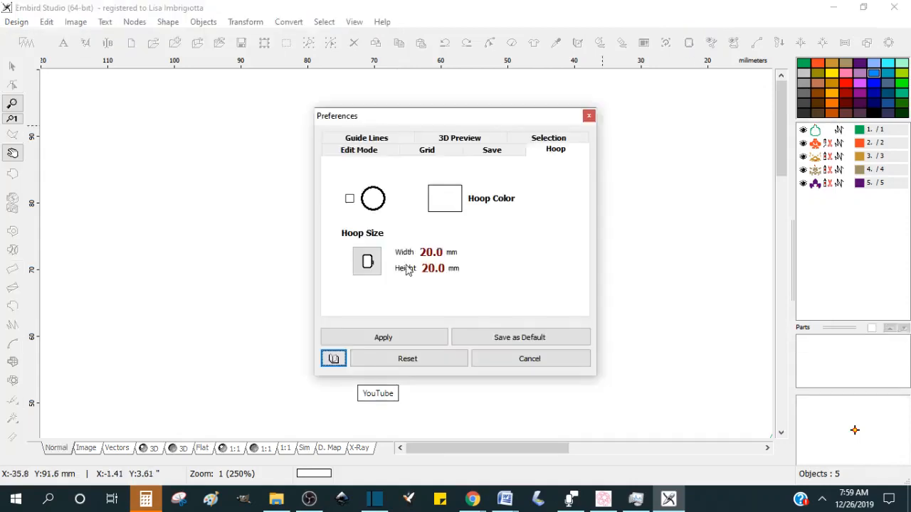
{"action": "left_click", "coordinate": [367, 263]}
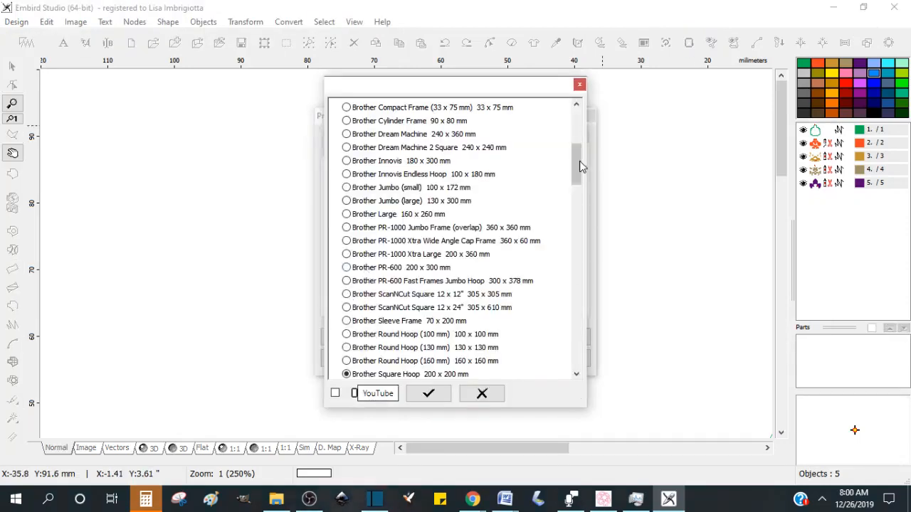
{"action": "left_click", "coordinate": [581, 189]}
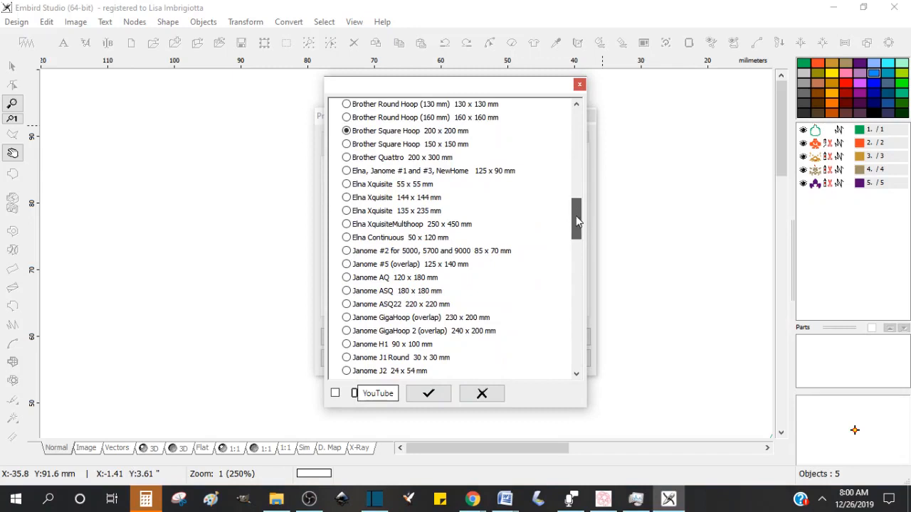
{"action": "left_click_drag", "start_coordinate": [576, 216], "coordinate": [577, 229]}
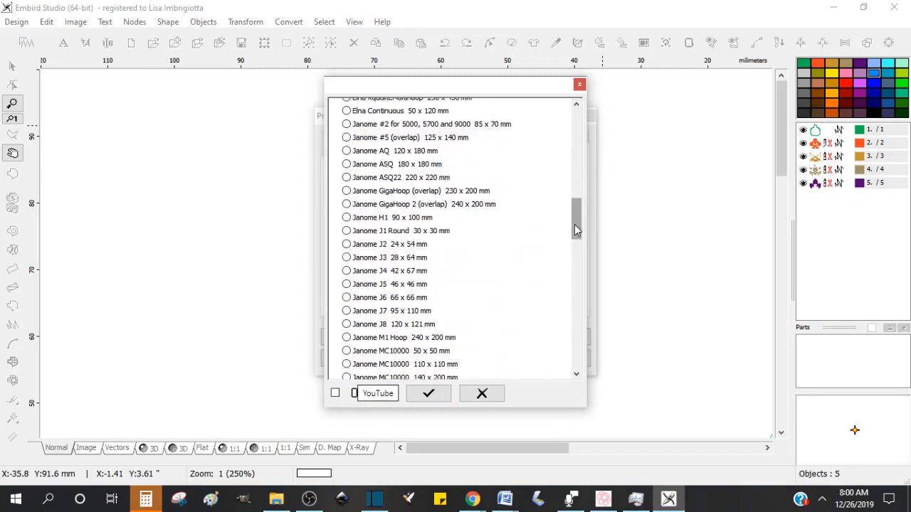
{"action": "left_click", "coordinate": [413, 344]}
{"action": "left_click", "coordinate": [437, 397]}
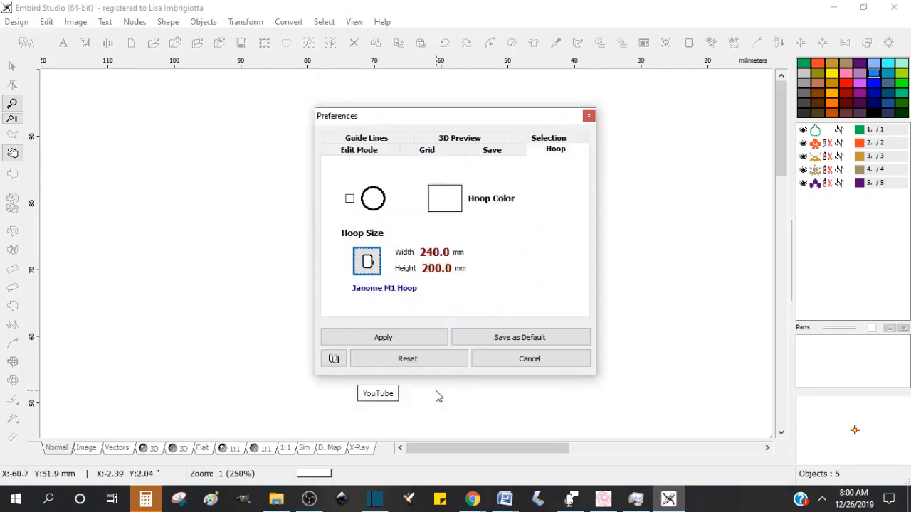
{"action": "left_click", "coordinate": [384, 337]}
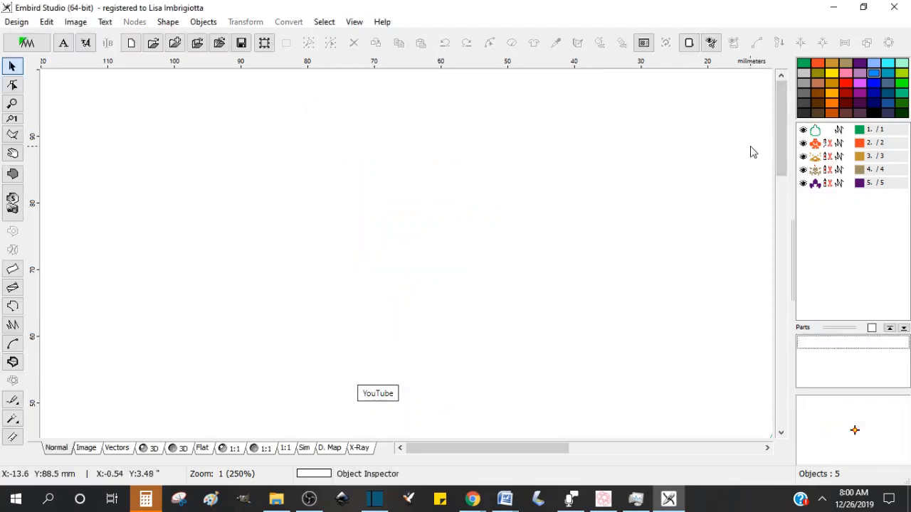
Step: Set the grid to 10 mm with 1 mm subdivisions and apply it with the whole design fitted in view
{"action": "key", "text": "ctrl+a"}
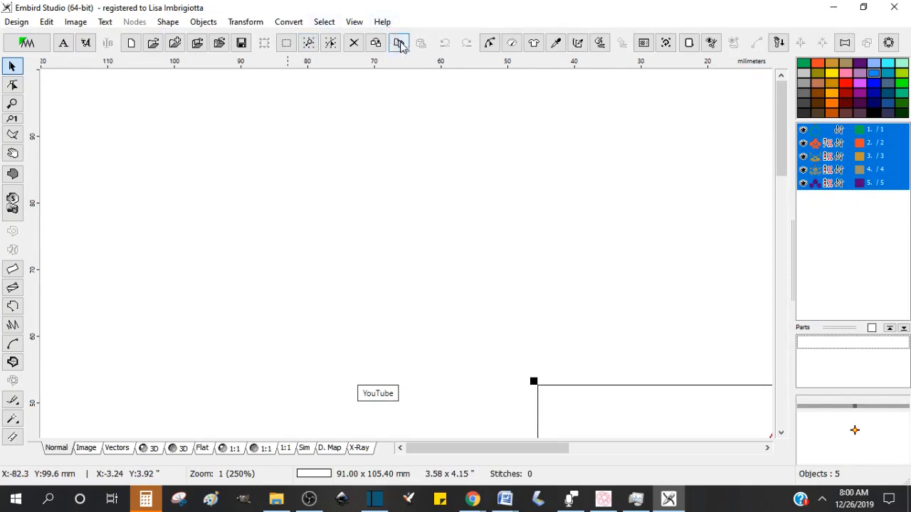
{"action": "left_click", "coordinate": [309, 42]}
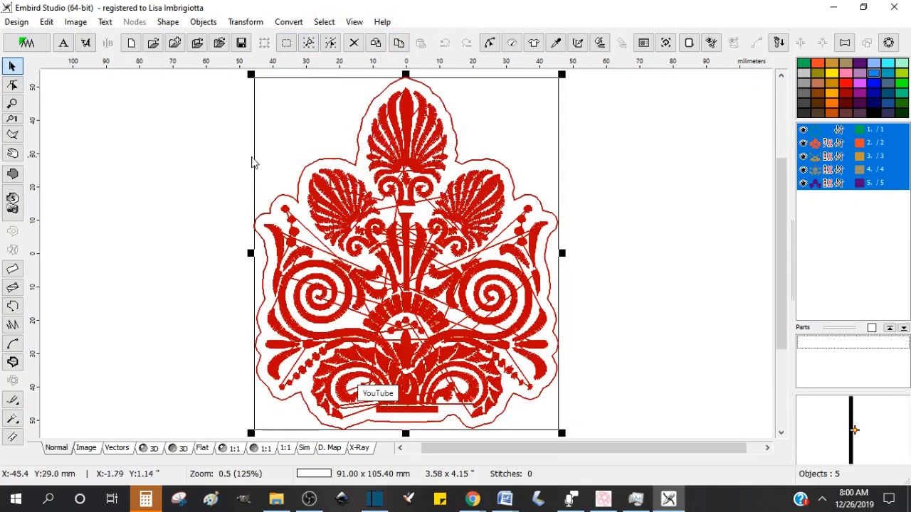
{"action": "left_click", "coordinate": [46, 21]}
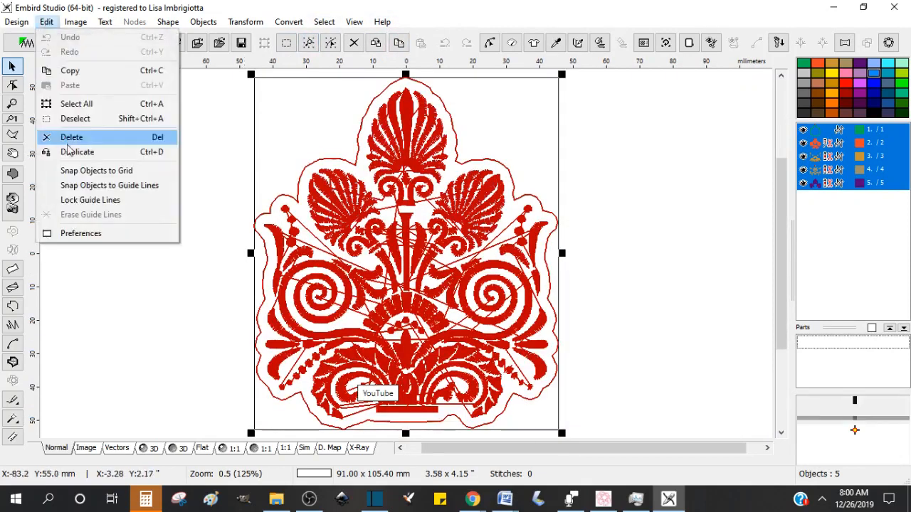
{"action": "left_click", "coordinate": [84, 235]}
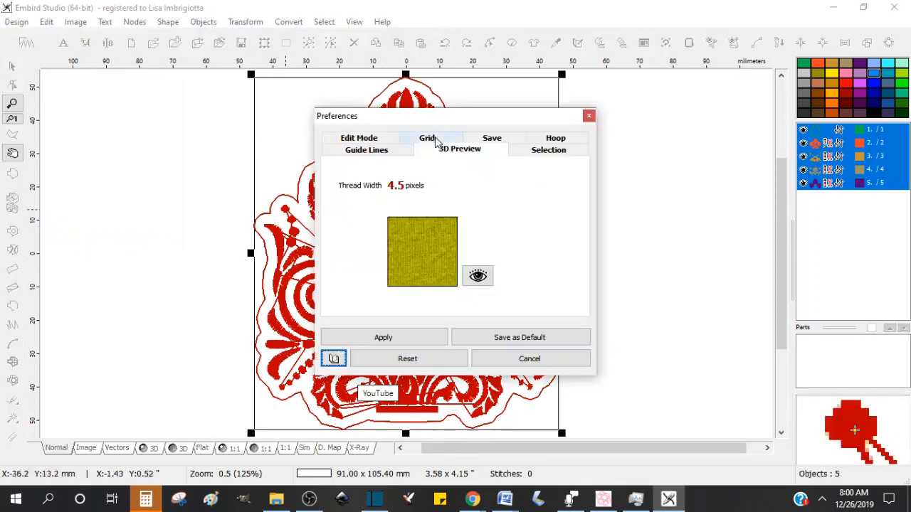
{"action": "left_click", "coordinate": [428, 138]}
{"action": "left_click", "coordinate": [417, 198]}
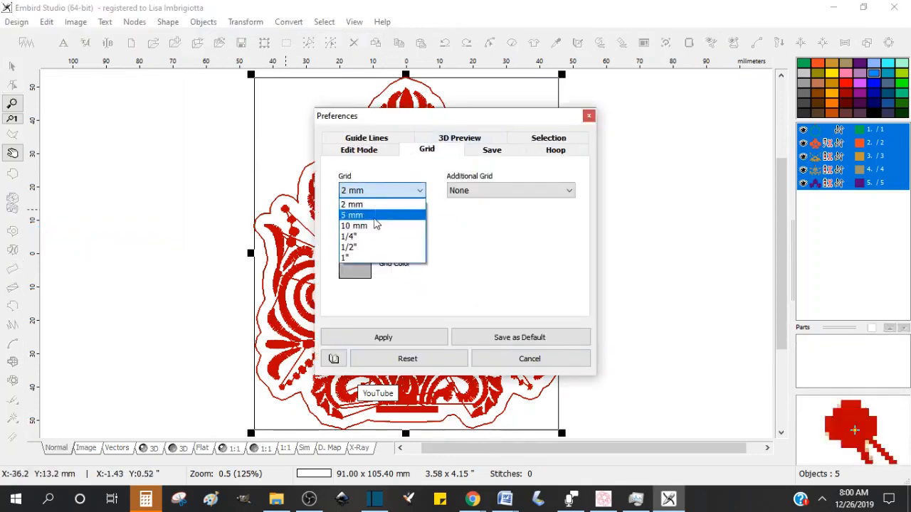
{"action": "left_click", "coordinate": [392, 225]}
{"action": "left_click", "coordinate": [368, 226]}
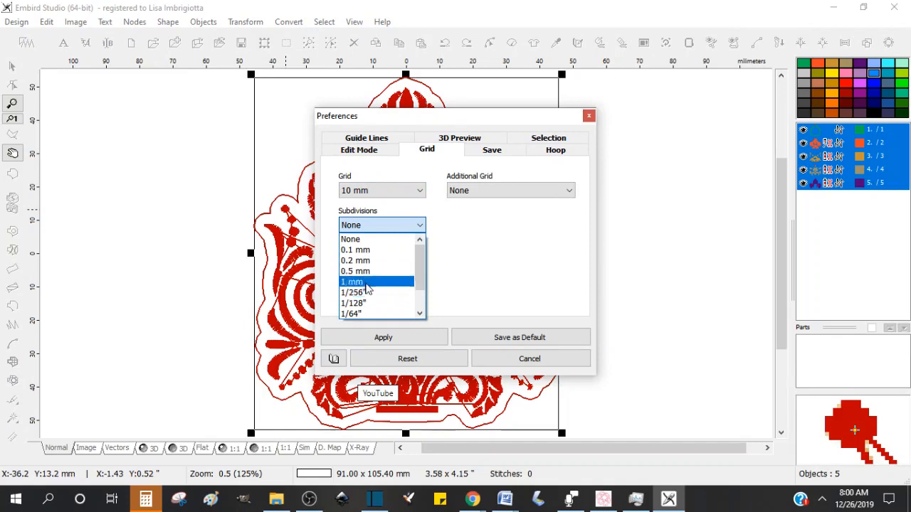
{"action": "left_click", "coordinate": [363, 278]}
{"action": "left_click", "coordinate": [395, 340]}
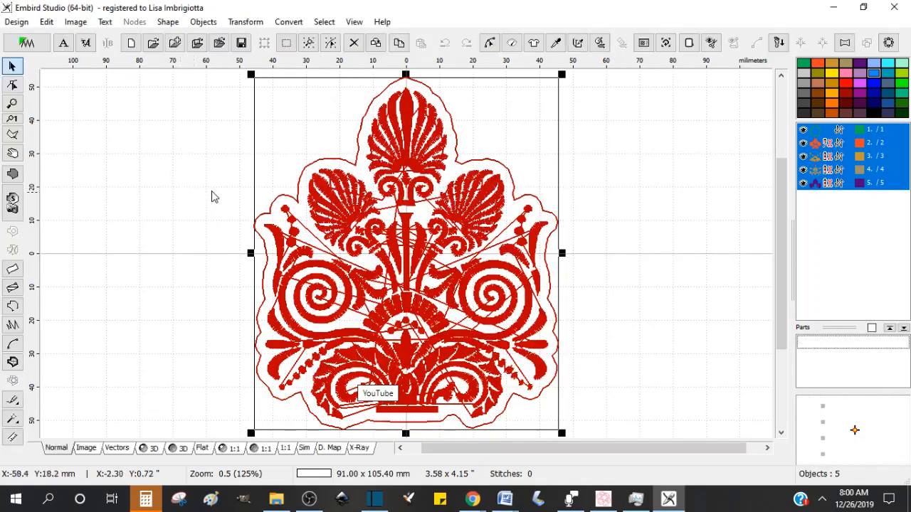
Step: Zoom out to check the design's placement inside the hoop and grid, and deselect the objects
{"action": "scroll", "coordinate": [211, 189], "scroll_direction": "down", "scroll_amount": 1}
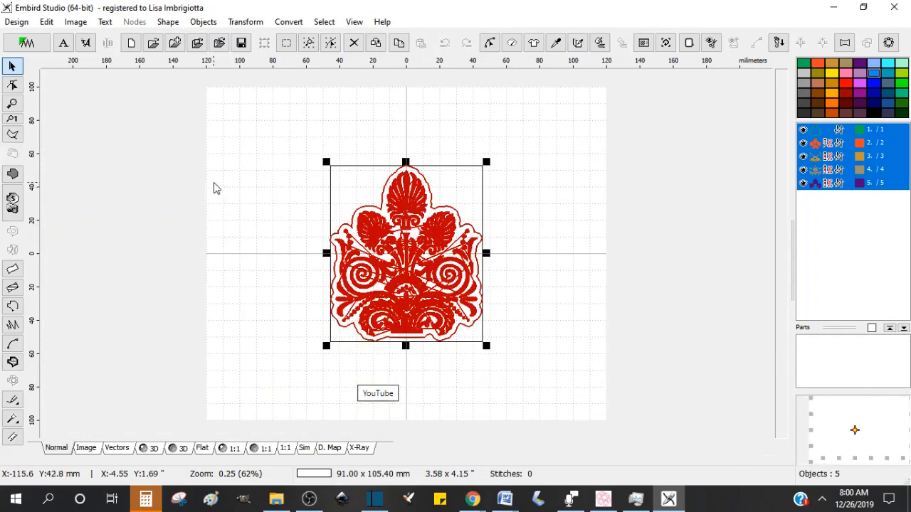
{"action": "scroll", "coordinate": [213, 182], "scroll_direction": "up", "scroll_amount": 1}
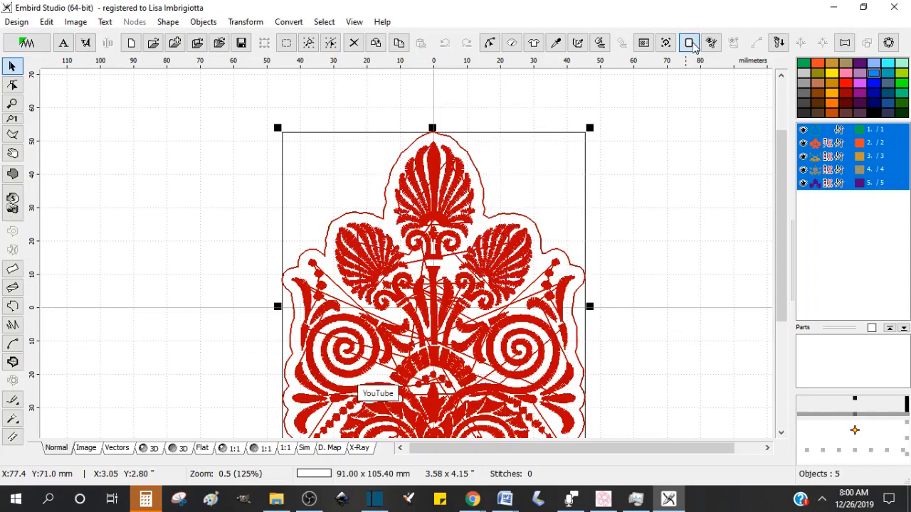
{"action": "left_click", "coordinate": [690, 43]}
{"action": "left_click", "coordinate": [523, 357]}
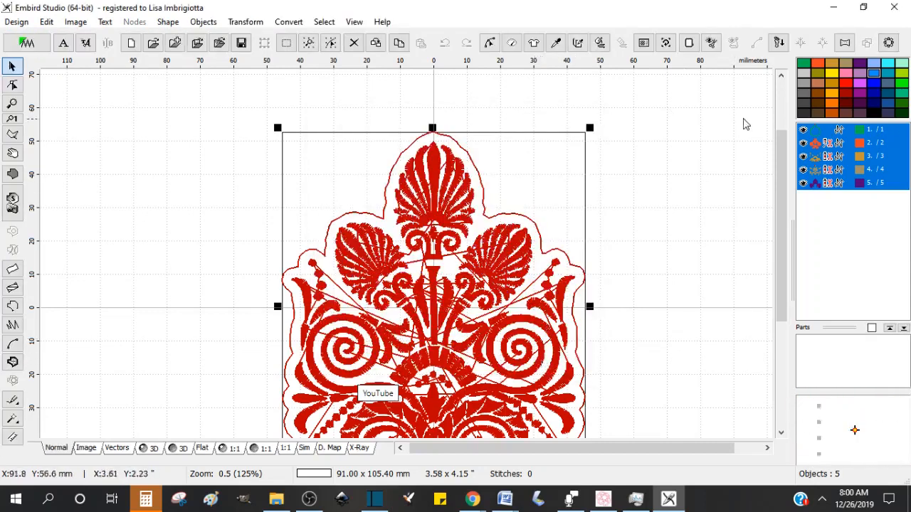
{"action": "left_click_drag", "start_coordinate": [780, 158], "coordinate": [780, 188]}
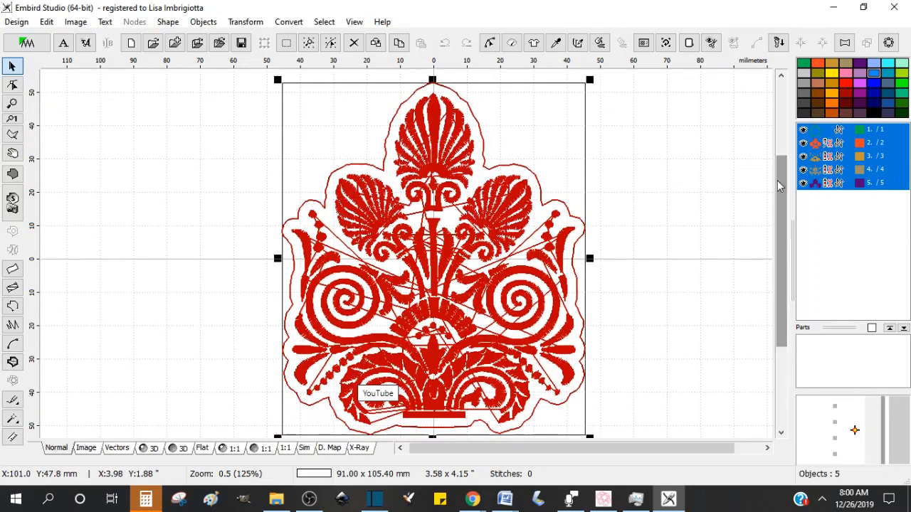
{"action": "left_click", "coordinate": [699, 112]}
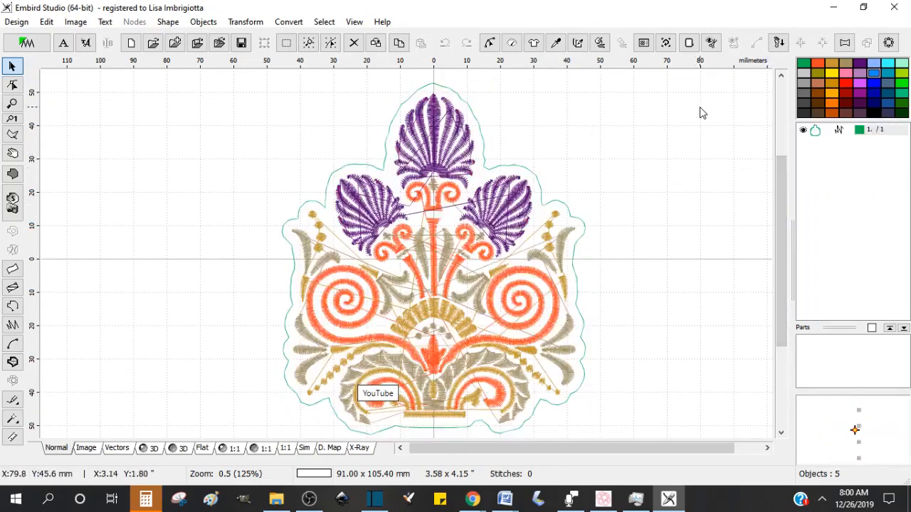
Step: Convert the contour object from manual stitches to a connection, and then from a connection to an outline
{"action": "left_click", "coordinate": [839, 132]}
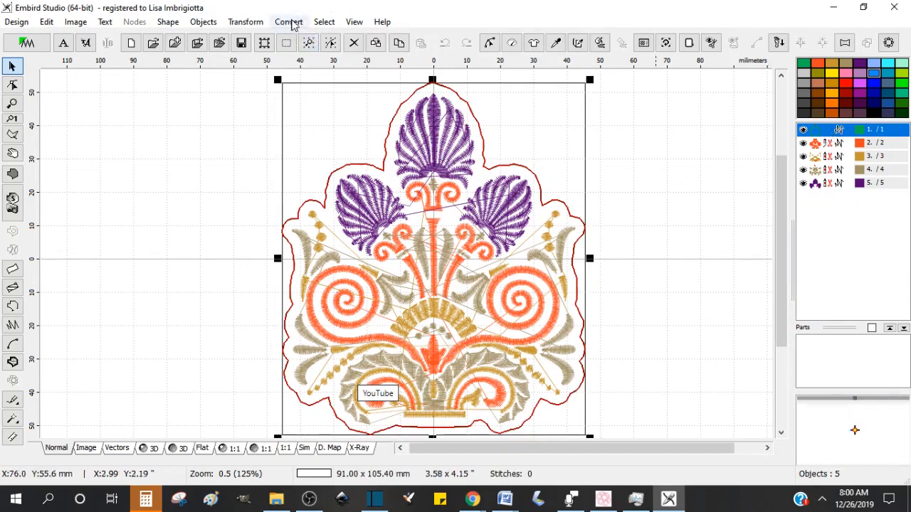
{"action": "left_click", "coordinate": [289, 22]}
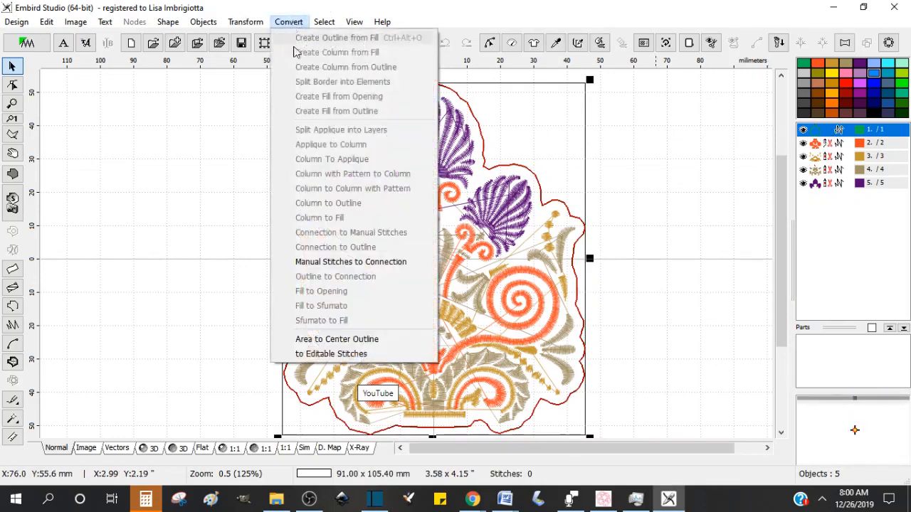
{"action": "left_click", "coordinate": [345, 263]}
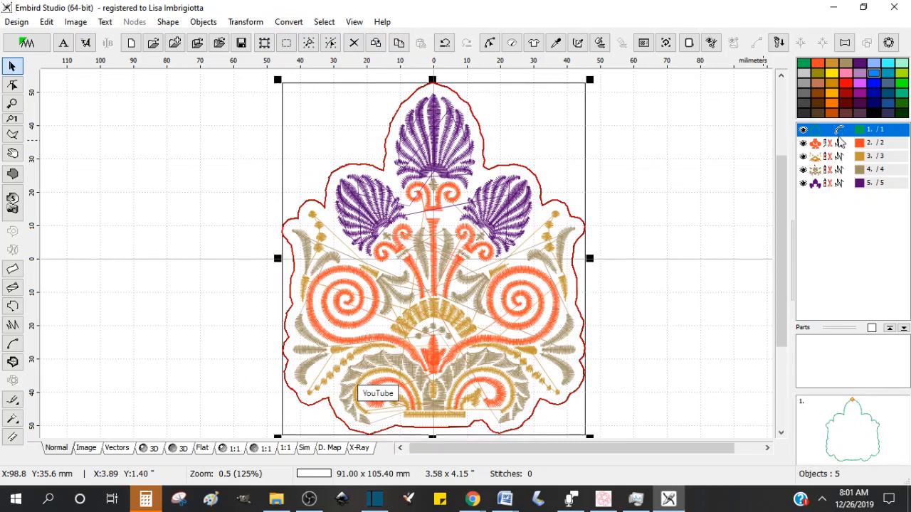
{"action": "left_click", "coordinate": [290, 24]}
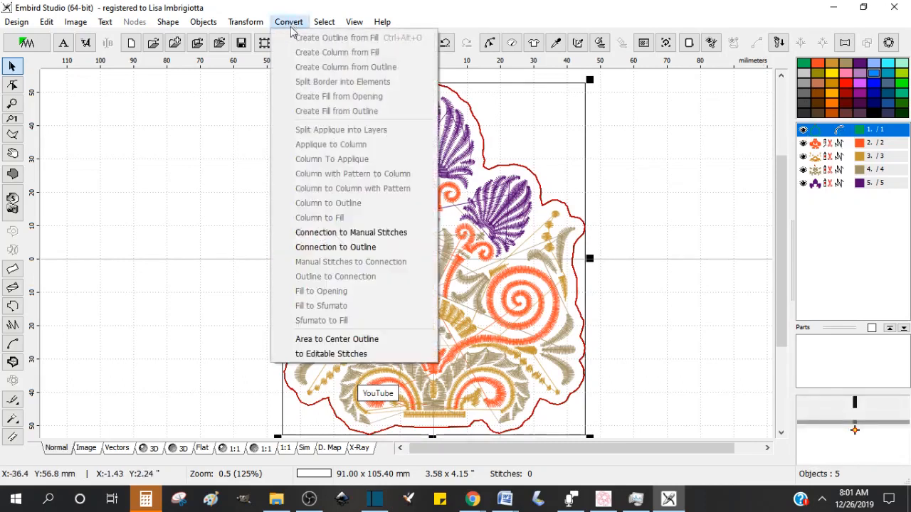
{"action": "left_click", "coordinate": [357, 255]}
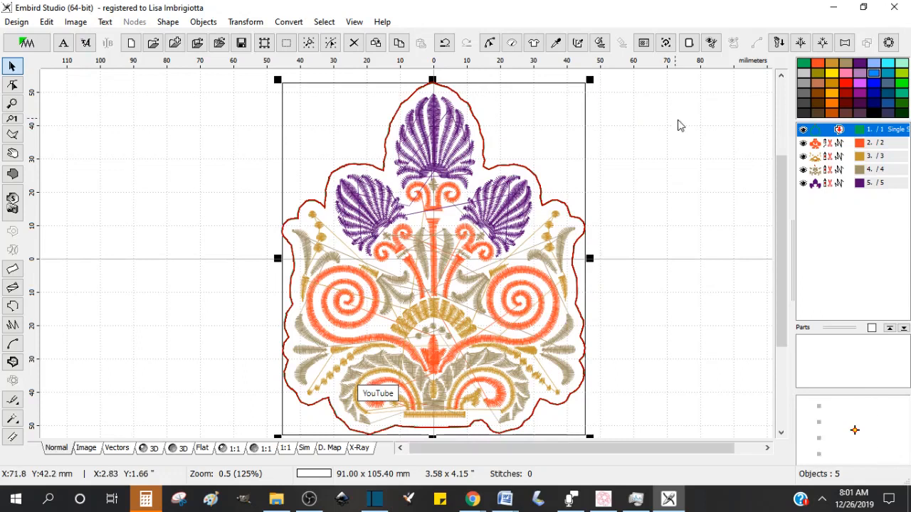
Step: Set the outline's Single Stitch sample minimum and maximum length to 2.5 mm and apply the parameters
{"action": "left_click", "coordinate": [511, 43]}
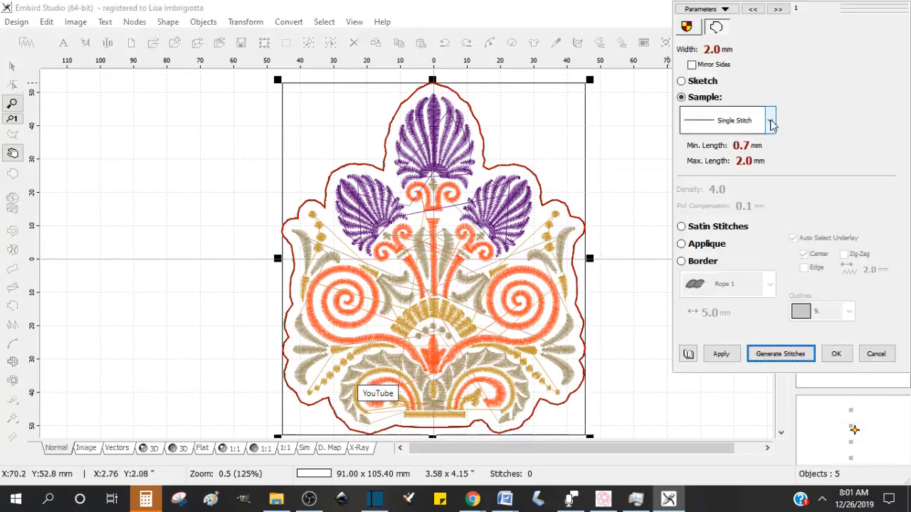
{"action": "left_click", "coordinate": [771, 122]}
{"action": "left_click", "coordinate": [823, 109]}
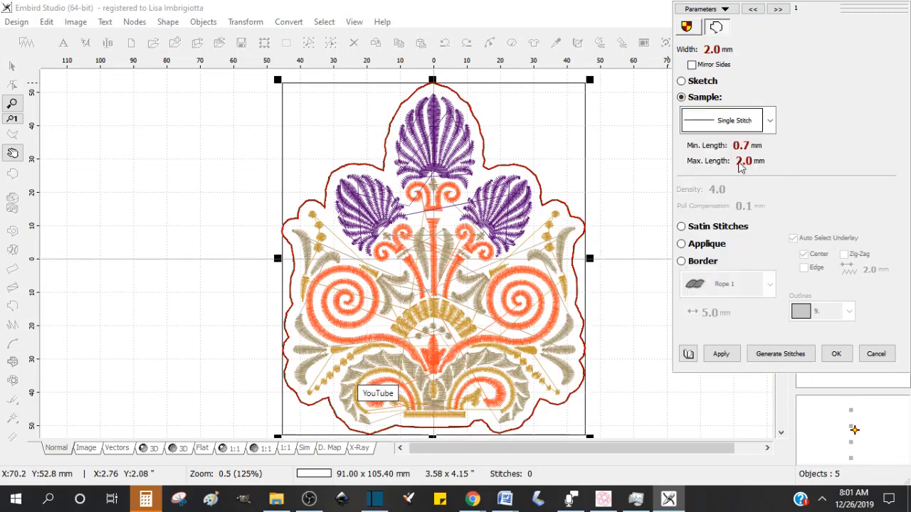
{"action": "left_click", "coordinate": [708, 148]}
{"action": "left_click_drag", "start_coordinate": [45, 55], "coordinate": [19, 54]}
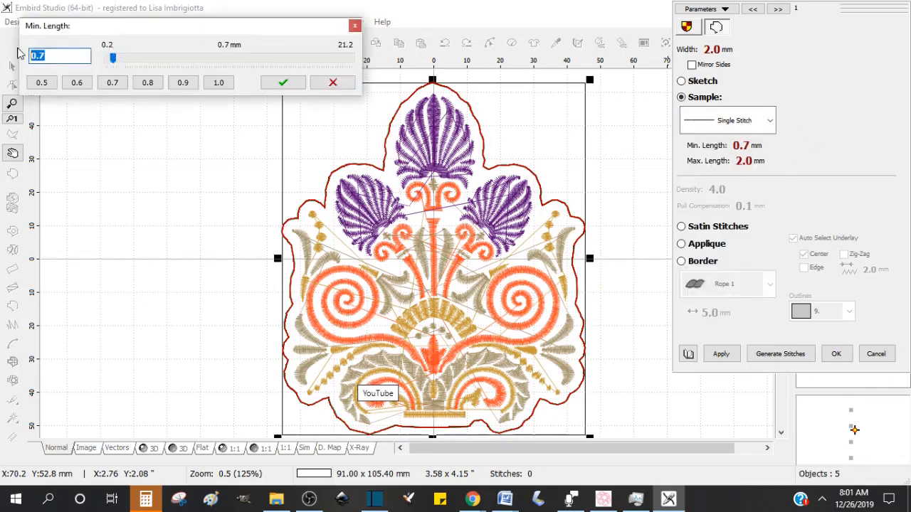
{"action": "type", "text": "2.5"}
{"action": "left_click", "coordinate": [297, 81]}
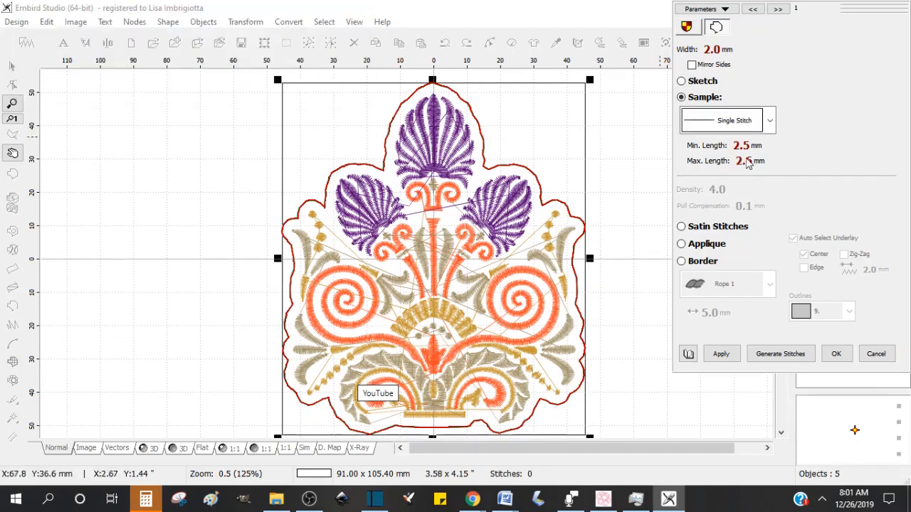
{"action": "left_click", "coordinate": [722, 354]}
{"action": "left_click", "coordinate": [838, 354]}
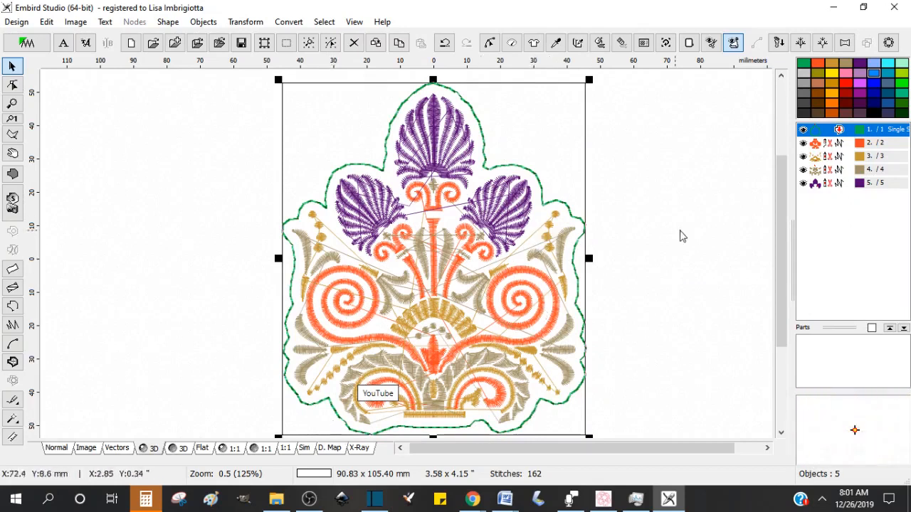
{"action": "left_click_drag", "start_coordinate": [780, 240], "coordinate": [790, 286]}
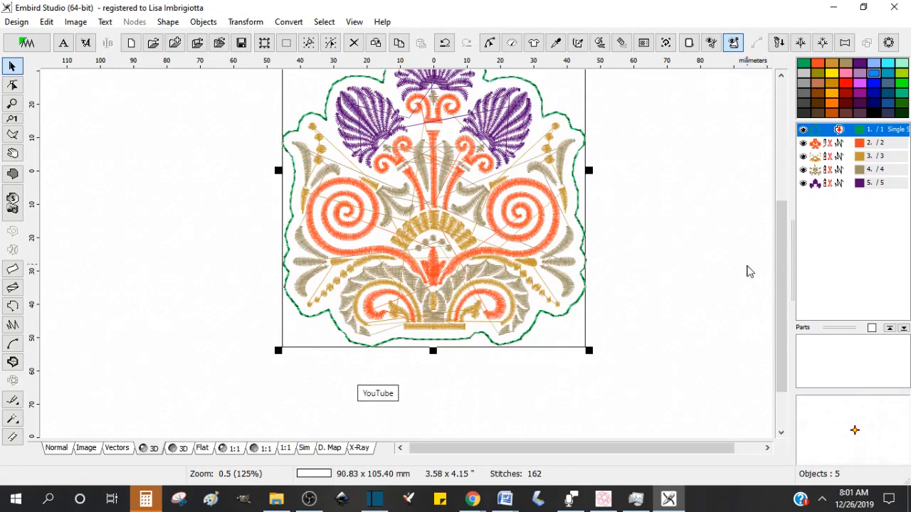
{"action": "left_click_drag", "start_coordinate": [788, 303], "coordinate": [780, 258]}
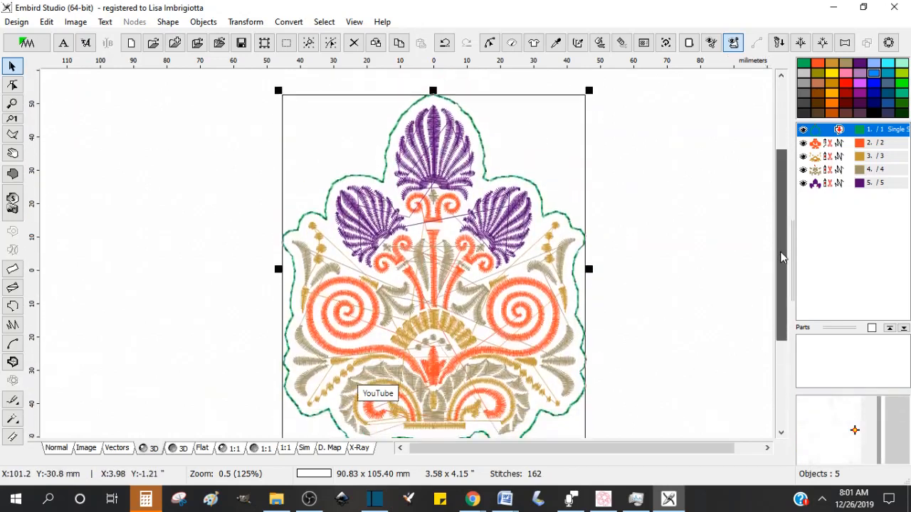
{"action": "left_click", "coordinate": [490, 43]}
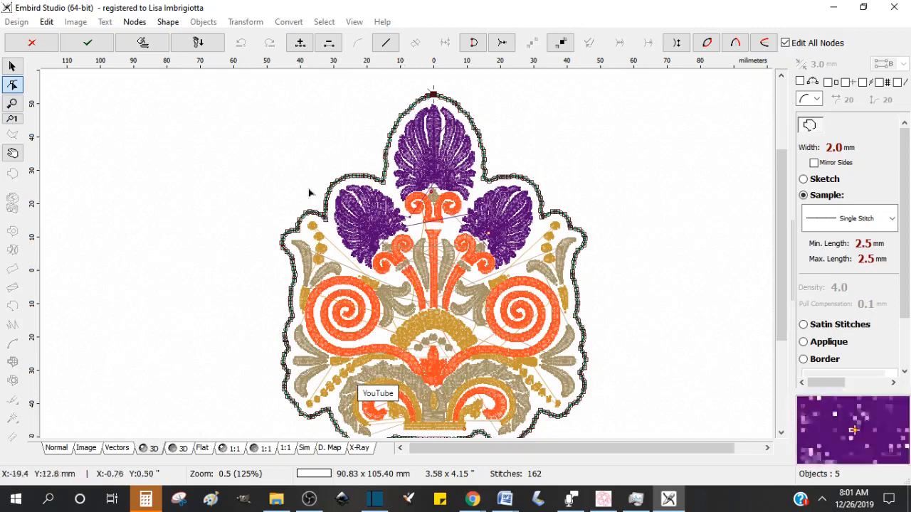
{"action": "left_click", "coordinate": [33, 44]}
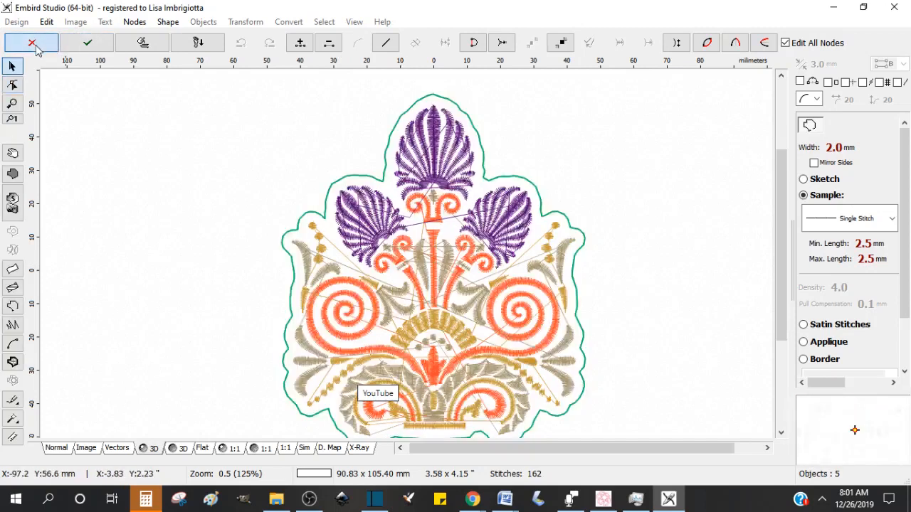
Step: Reduce the number of nodes on the contour outline with simplicity 10
{"action": "left_click", "coordinate": [856, 132]}
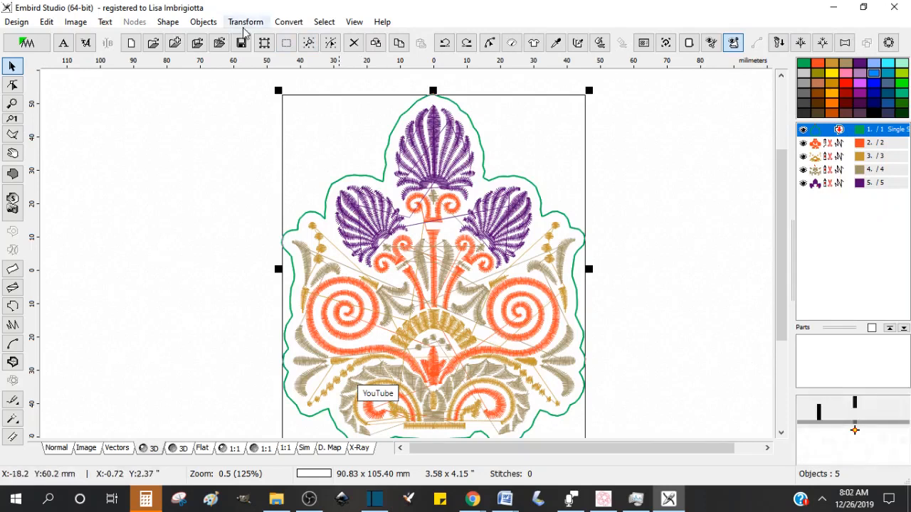
{"action": "left_click", "coordinate": [238, 22]}
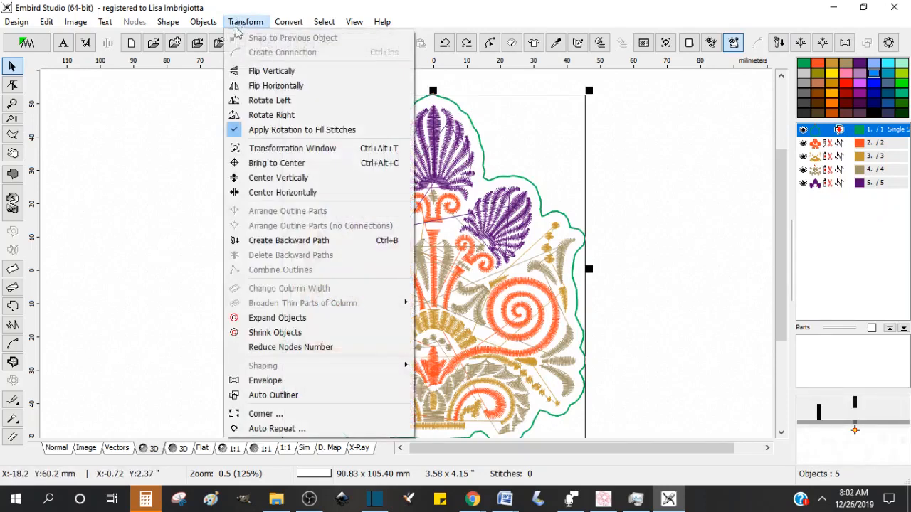
{"action": "left_click", "coordinate": [316, 347]}
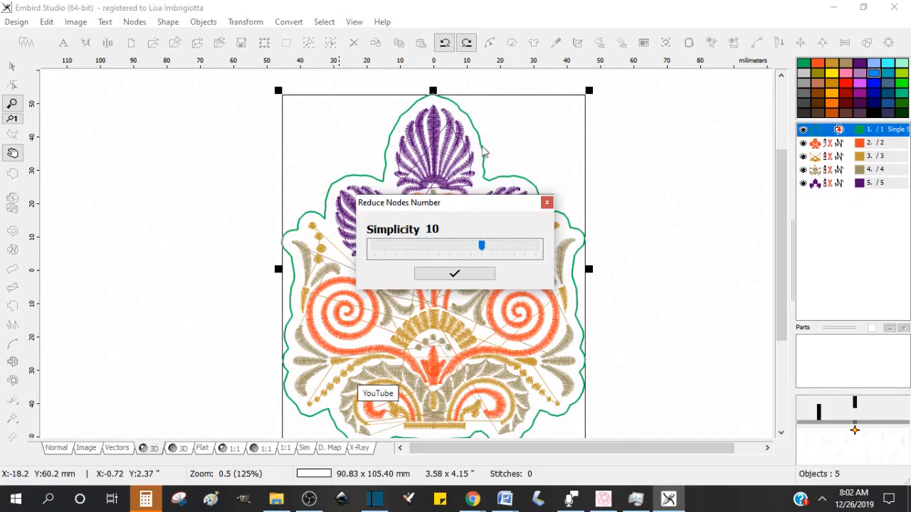
{"action": "left_click", "coordinate": [455, 274]}
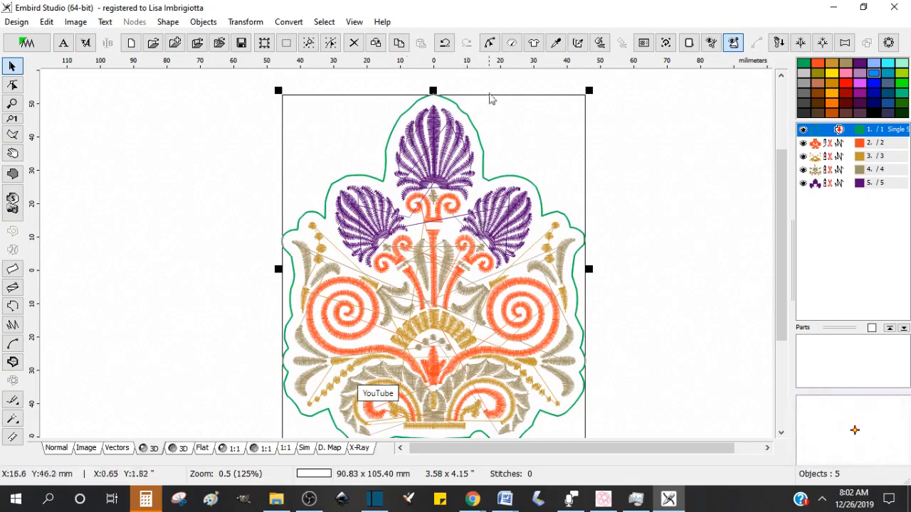
Step: Inspect the simplified outline's nodes in node editing mode
{"action": "left_click", "coordinate": [489, 43]}
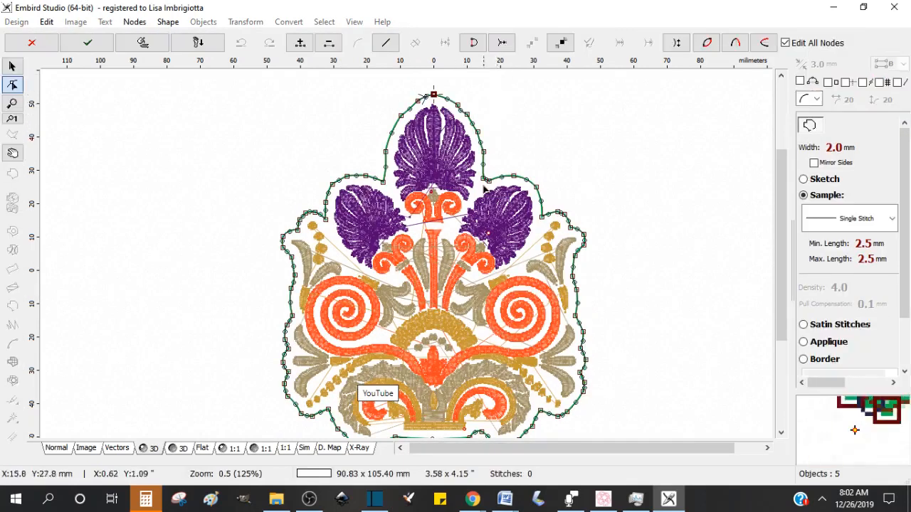
{"action": "left_click_drag", "start_coordinate": [782, 162], "coordinate": [782, 205]}
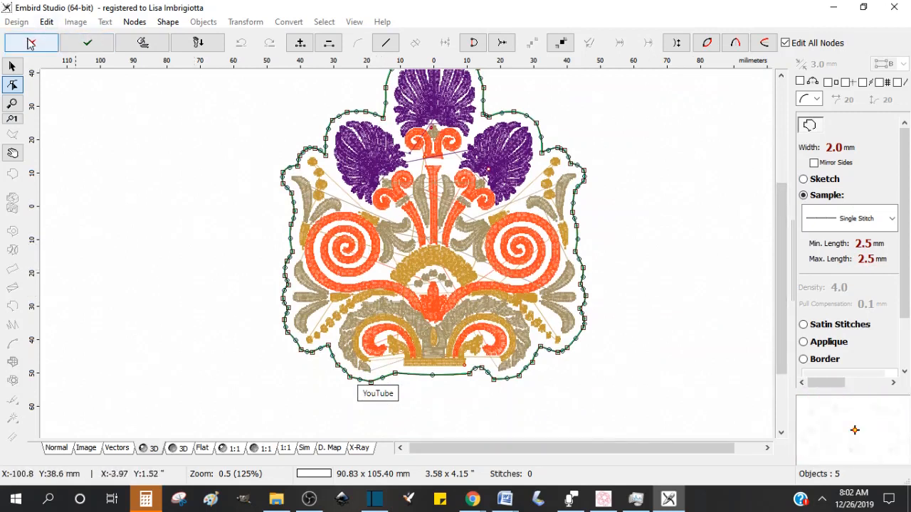
{"action": "left_click", "coordinate": [88, 45]}
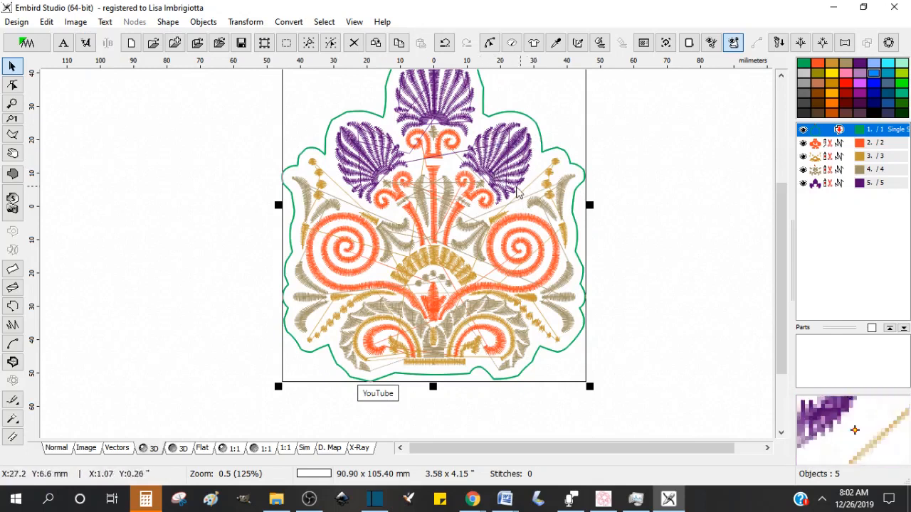
Step: Select the four embroidery objects and save the design as FloralTest outline file, replacing the existing one
{"action": "left_click", "coordinate": [865, 143]}
{"action": "left_click", "coordinate": [864, 156], "text": "shift"}
{"action": "left_click", "coordinate": [858, 182], "text": "shift"}
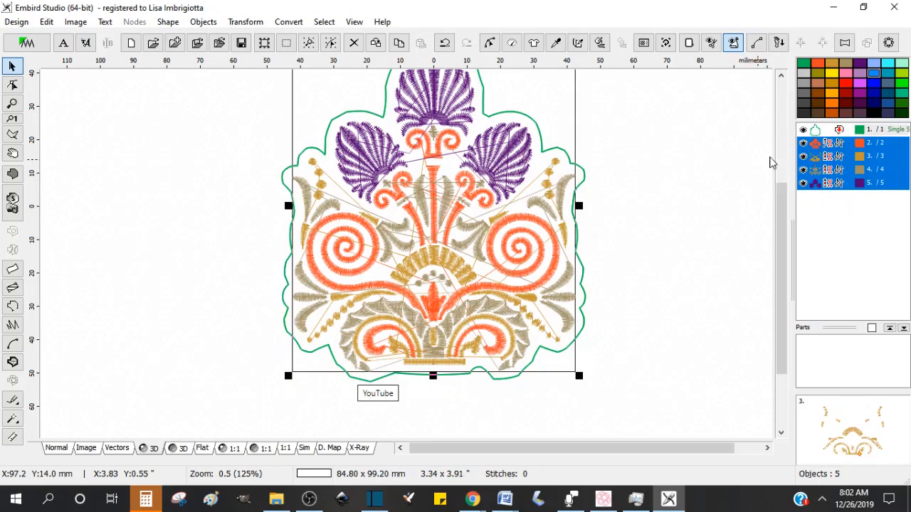
{"action": "left_click", "coordinate": [241, 43]}
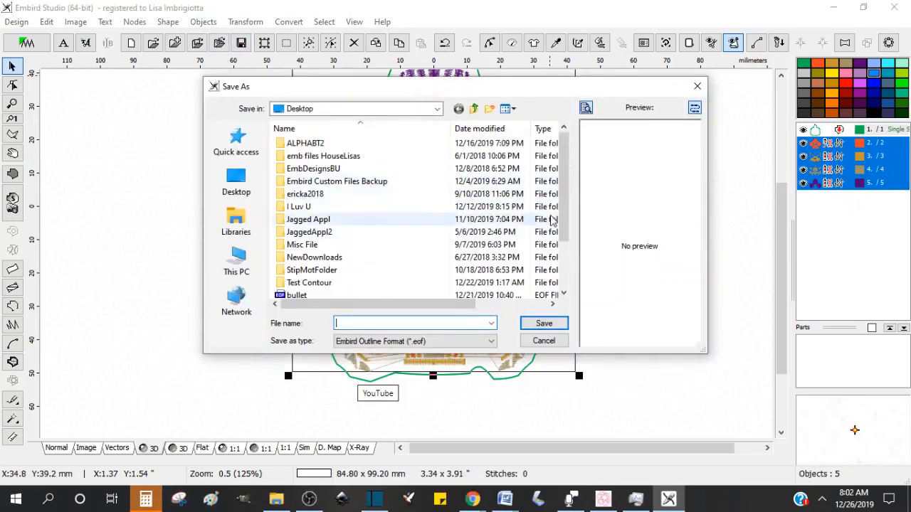
{"action": "scroll", "coordinate": [566, 228], "scroll_direction": "down", "scroll_amount": 2}
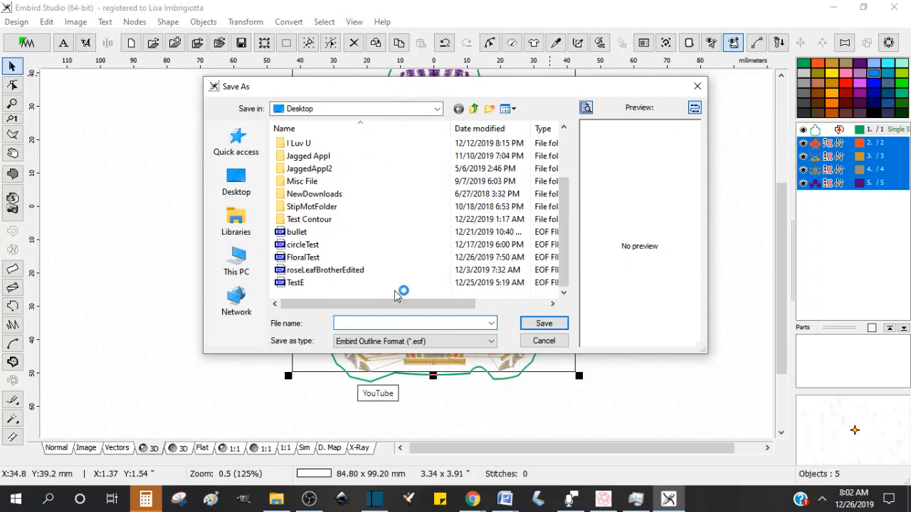
{"action": "left_click", "coordinate": [303, 258]}
{"action": "left_click", "coordinate": [541, 323]}
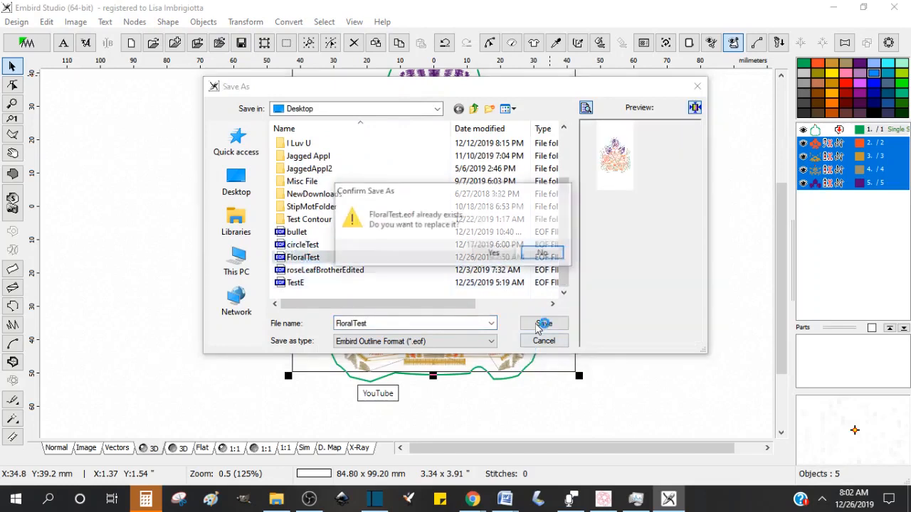
{"action": "left_click", "coordinate": [494, 254]}
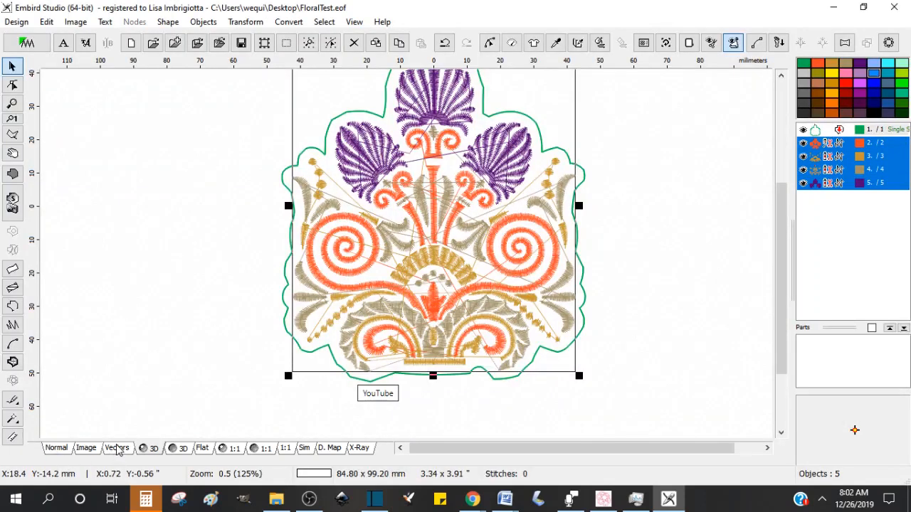
Step: Preview the design's shapes in Vectors view
{"action": "left_click", "coordinate": [116, 449]}
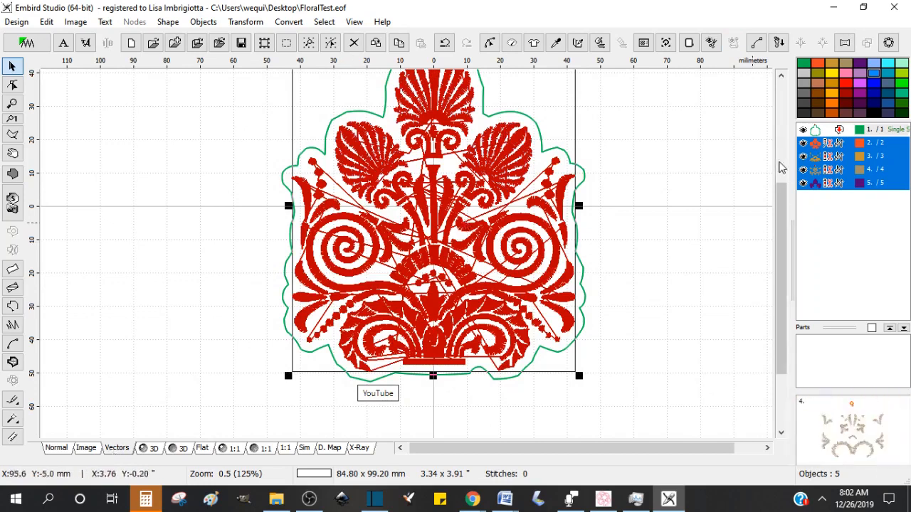
{"action": "mouse_move", "coordinate": [783, 195]}
{"action": "left_mouse_down"}
{"action": "mouse_move", "coordinate": [780, 215]}
{"action": "mouse_move", "coordinate": [781, 195]}
{"action": "left_mouse_up"}
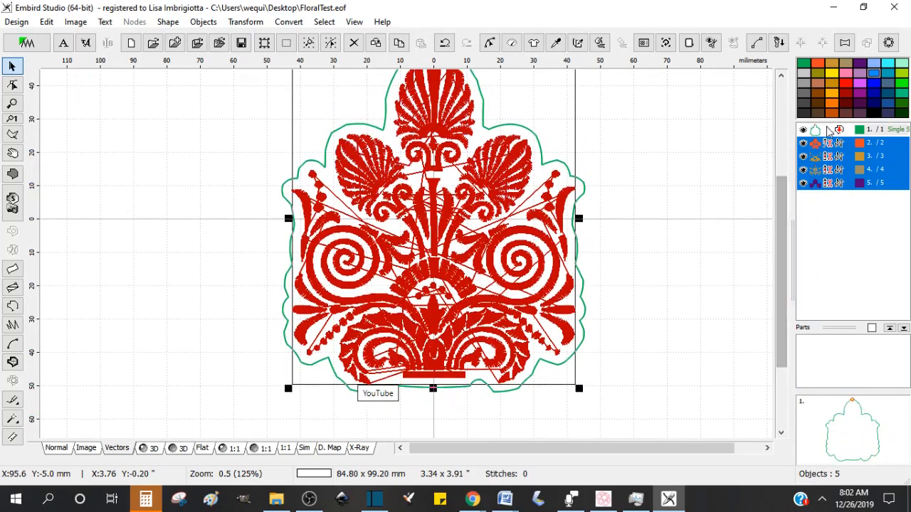
Step: Insert a node at the bottom centre of the contour outline in node editing
{"action": "left_click", "coordinate": [826, 131]}
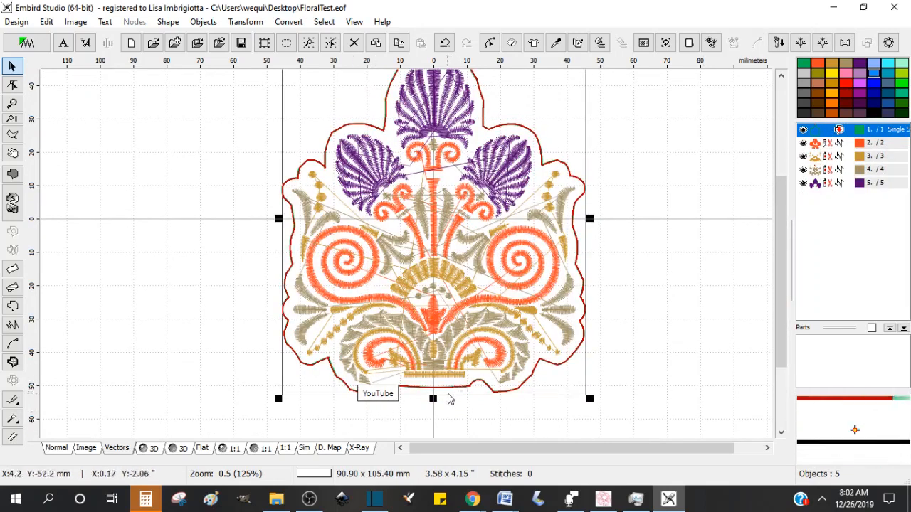
{"action": "left_click", "coordinate": [490, 44]}
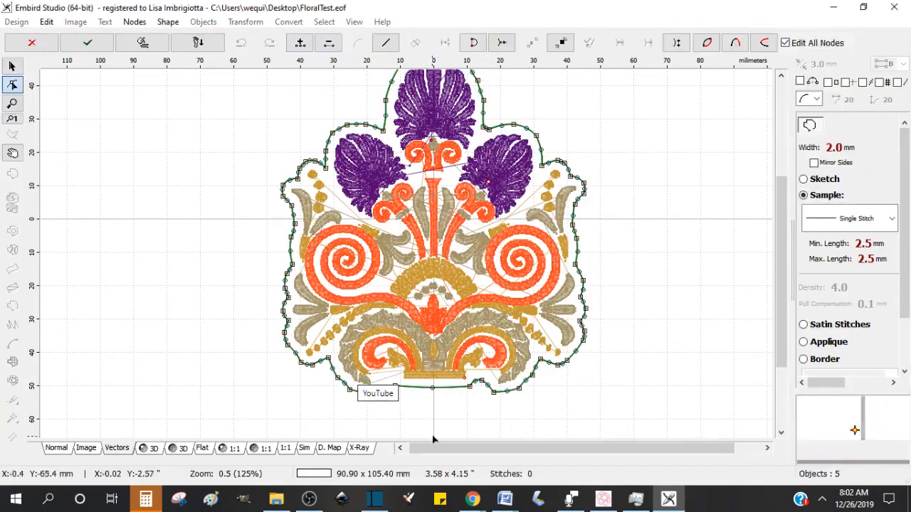
{"action": "left_click", "coordinate": [432, 390]}
{"action": "right_click", "coordinate": [432, 390]}
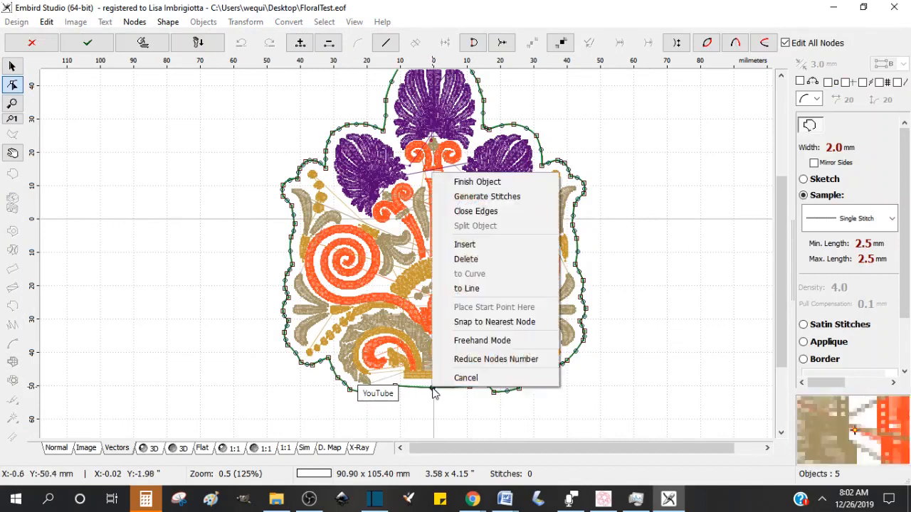
{"action": "left_click", "coordinate": [467, 244]}
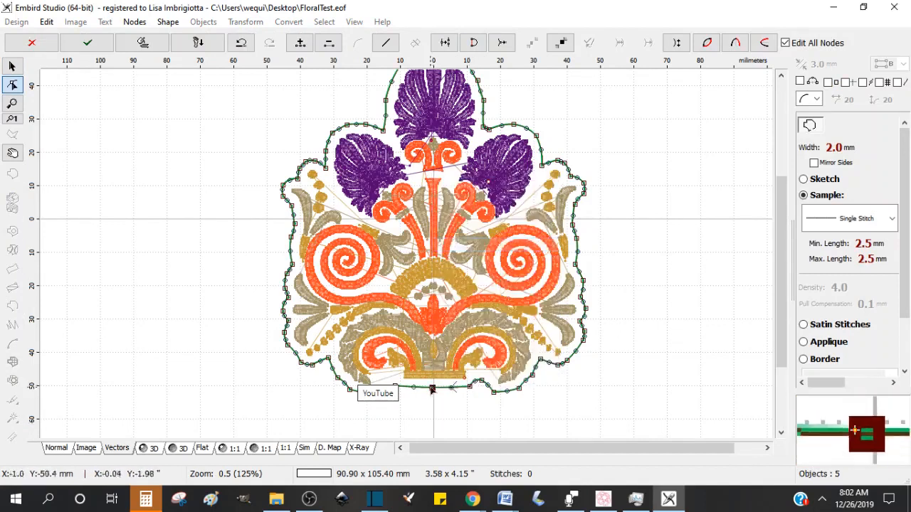
Step: Split the contour outline into two objects at the new bottom-centre node
{"action": "left_click_drag", "start_coordinate": [785, 247], "coordinate": [782, 292]}
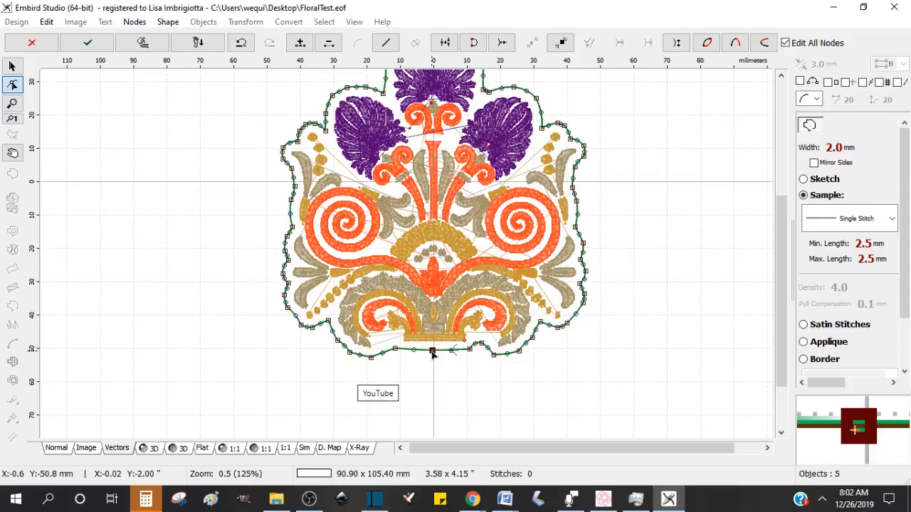
{"action": "right_click", "coordinate": [432, 352]}
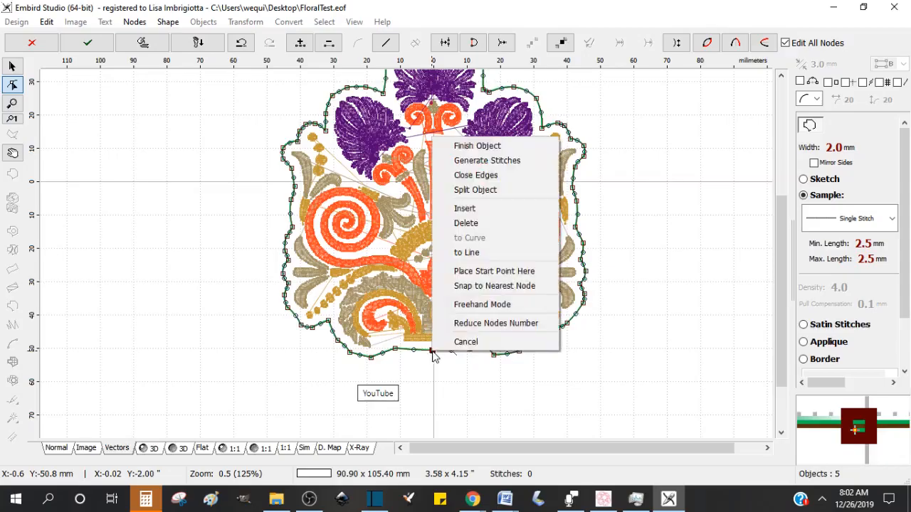
{"action": "left_click", "coordinate": [480, 190]}
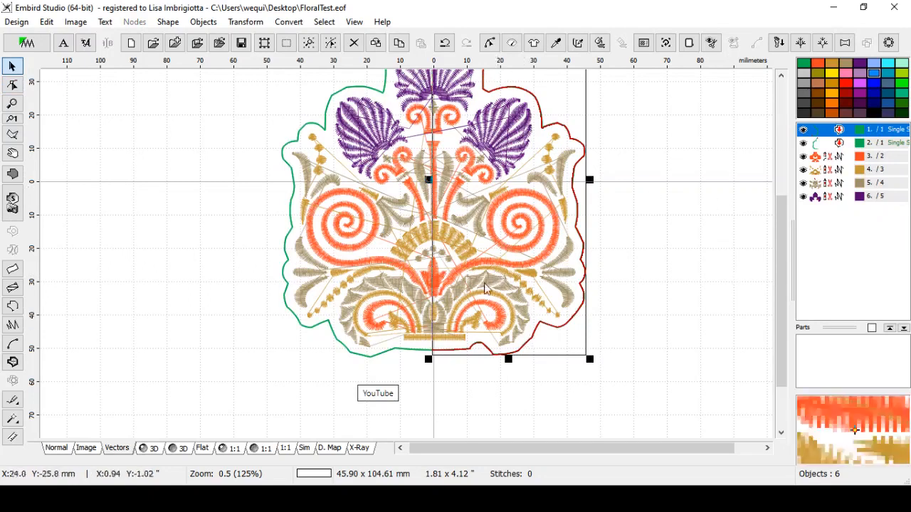
Step: Select the right half of the contour outline and open it for node editing
{"action": "left_click_drag", "start_coordinate": [781, 245], "coordinate": [778, 204]}
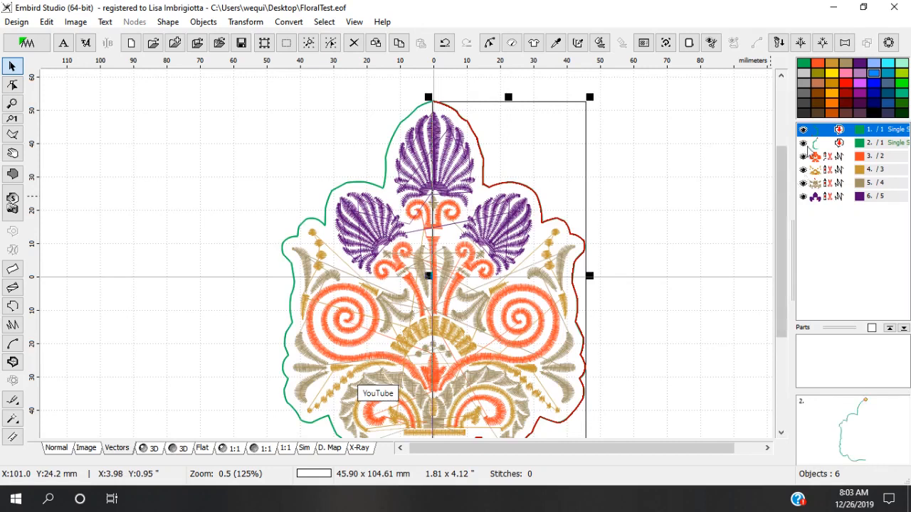
{"action": "left_click", "coordinate": [831, 144]}
{"action": "left_click_drag", "start_coordinate": [782, 164], "coordinate": [781, 192]}
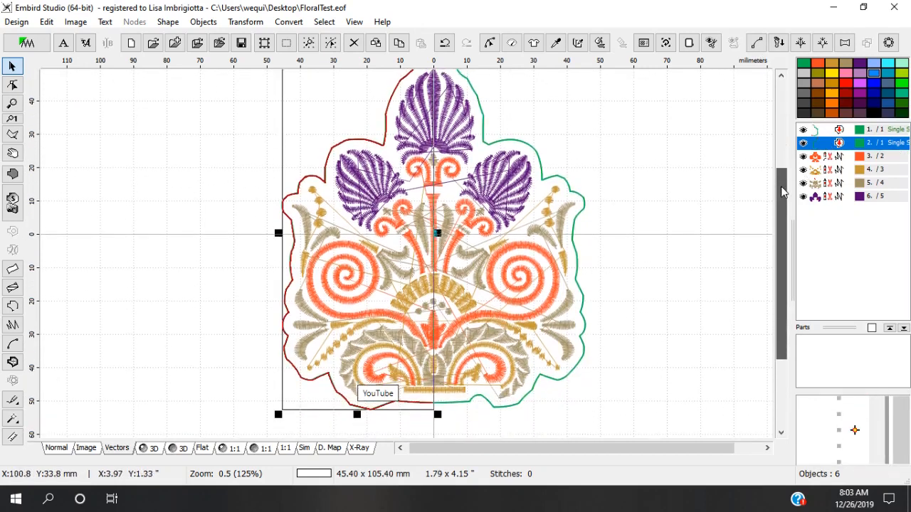
{"action": "left_click", "coordinate": [836, 132]}
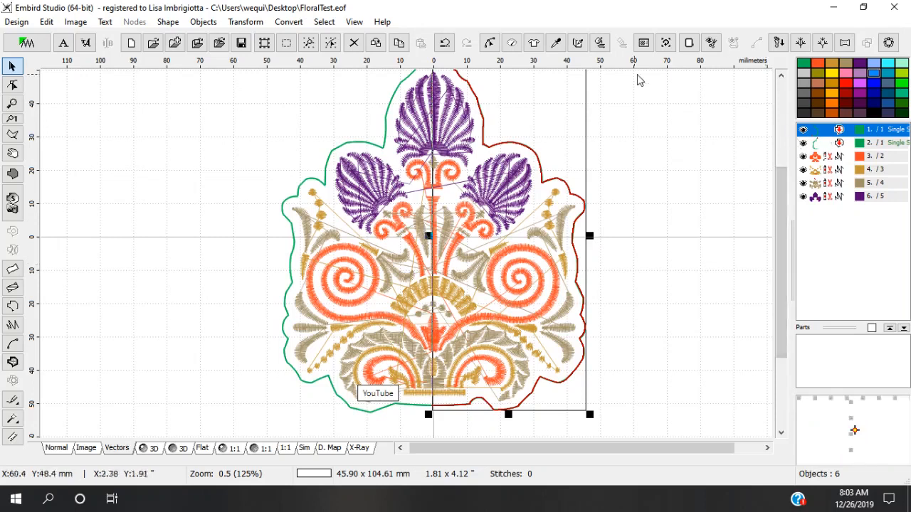
{"action": "left_click_drag", "start_coordinate": [790, 192], "coordinate": [783, 169]}
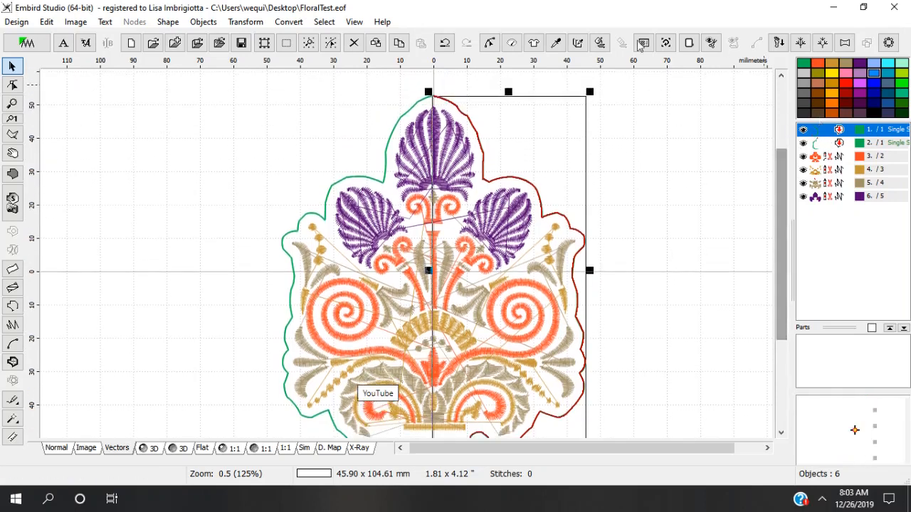
{"action": "left_click", "coordinate": [488, 44]}
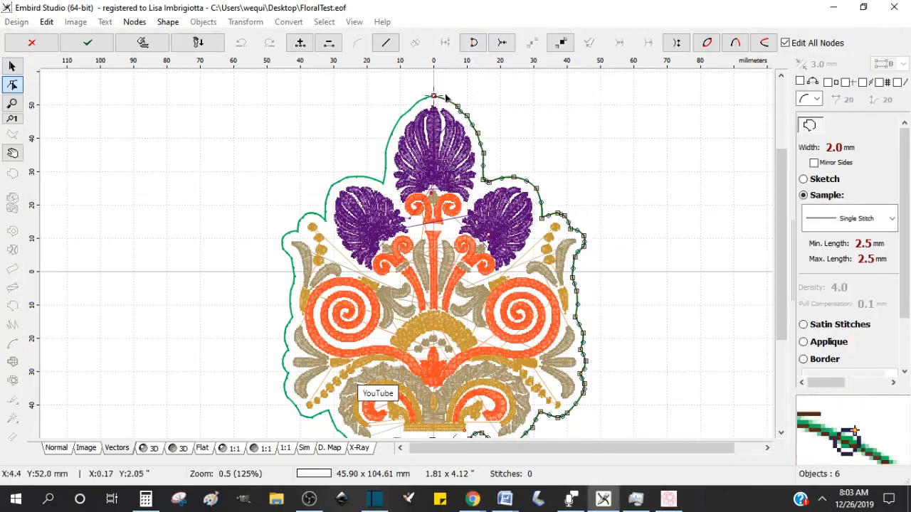
Step: Delete a node on the right outline near the top
{"action": "scroll", "coordinate": [447, 101], "scroll_direction": "up", "scroll_amount": 1}
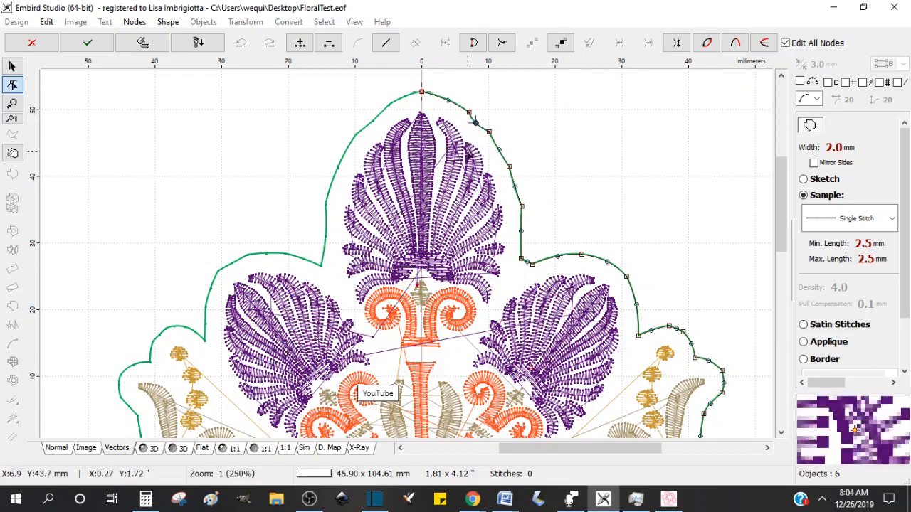
{"action": "key", "text": "Delete"}
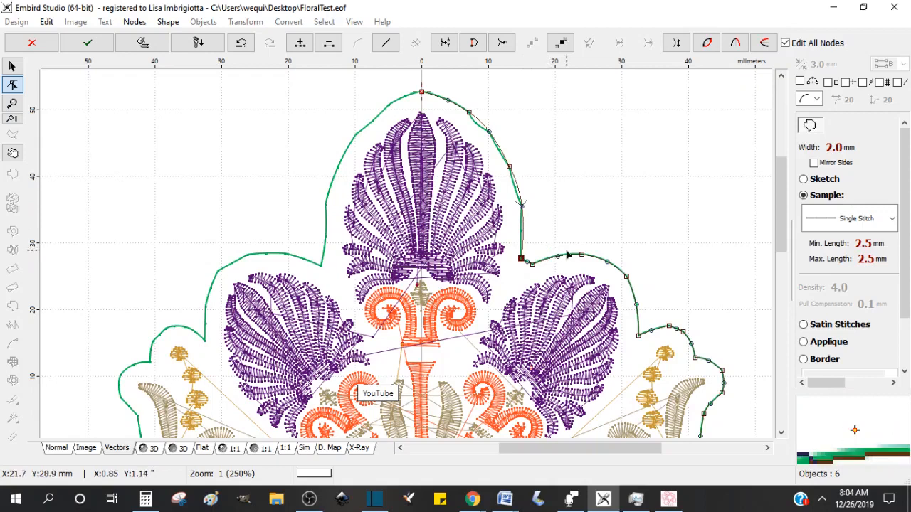
{"action": "left_click_drag", "start_coordinate": [789, 211], "coordinate": [790, 244]}
Step: Adjust the nodes along the right side of the outline to smooth its curves
{"action": "left_click", "coordinate": [693, 202]}
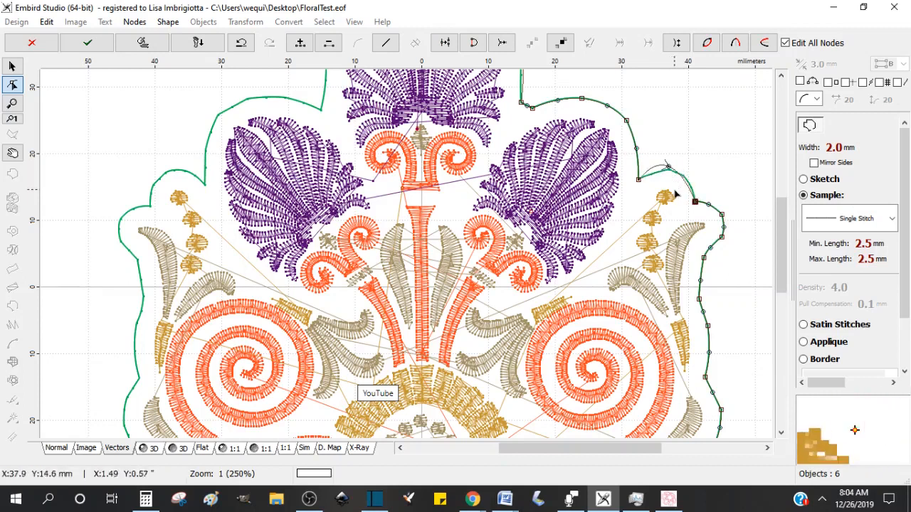
{"action": "left_click", "coordinate": [668, 167]}
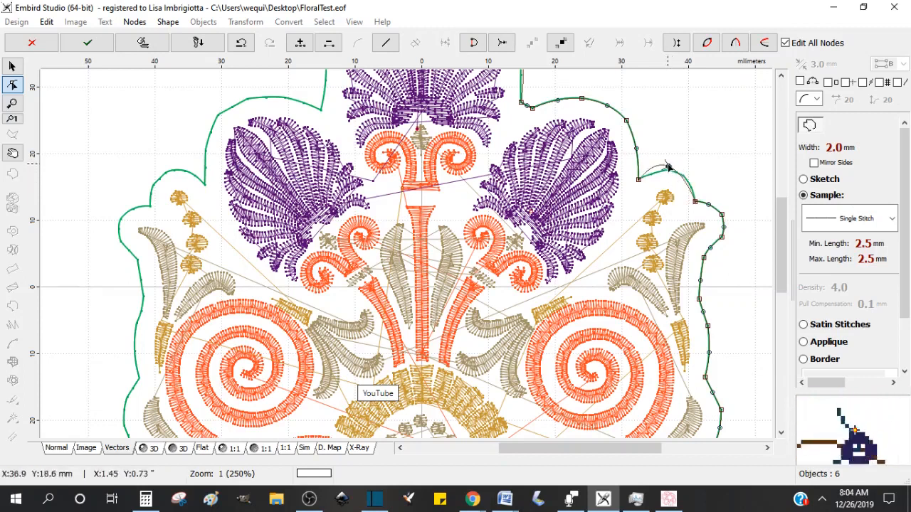
{"action": "left_click", "coordinate": [722, 239]}
{"action": "left_click", "coordinate": [722, 226]}
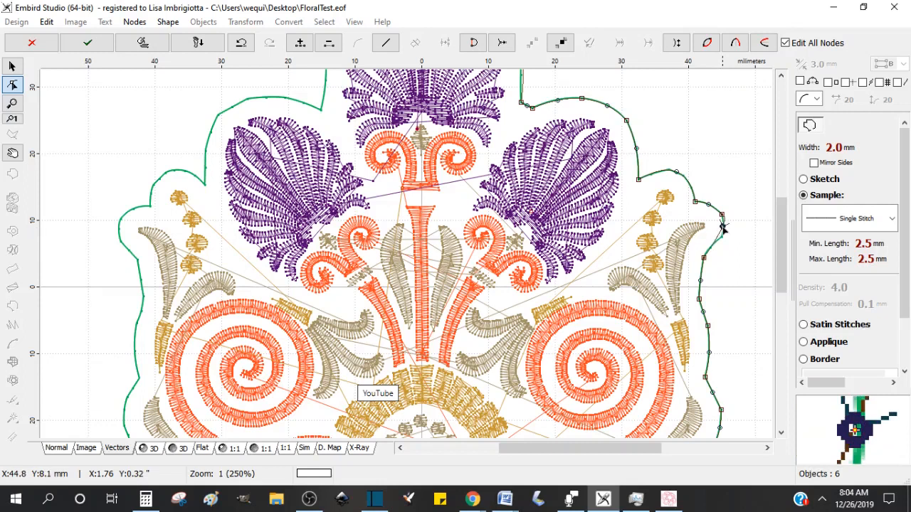
{"action": "left_click", "coordinate": [704, 258]}
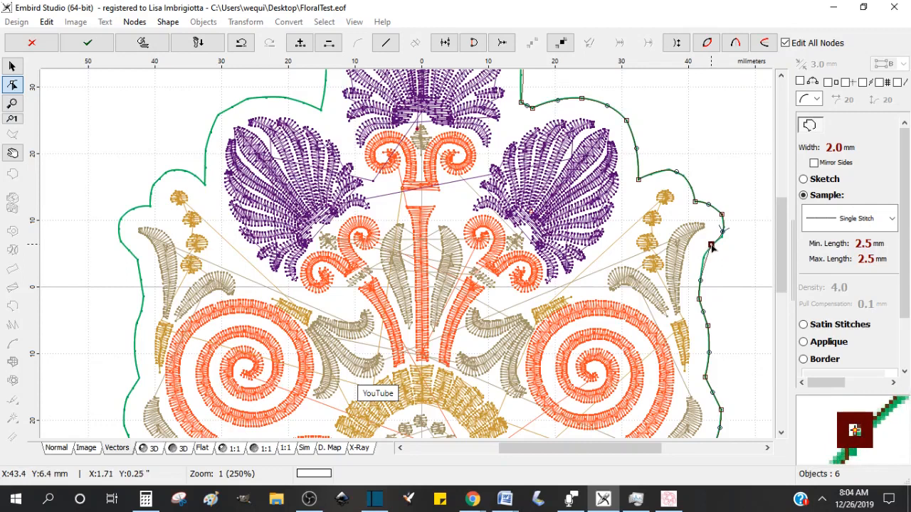
{"action": "left_click", "coordinate": [698, 268]}
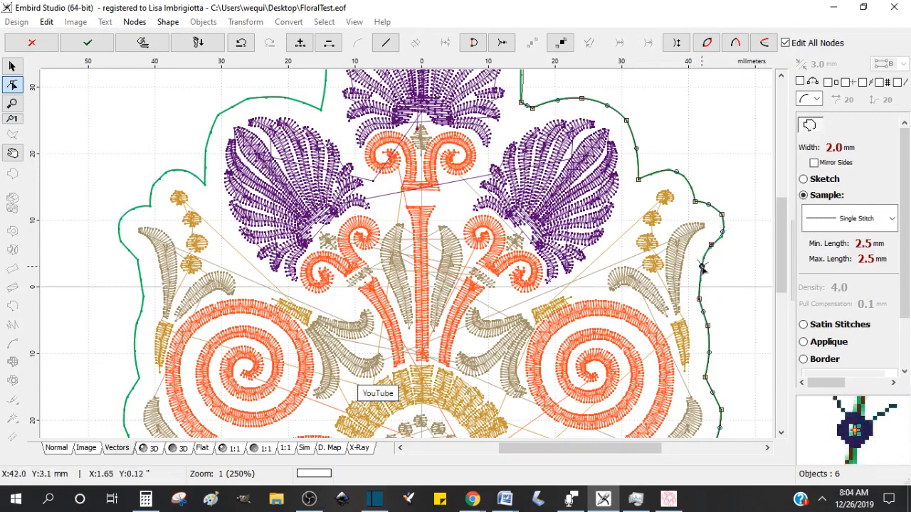
{"action": "left_click", "coordinate": [699, 301]}
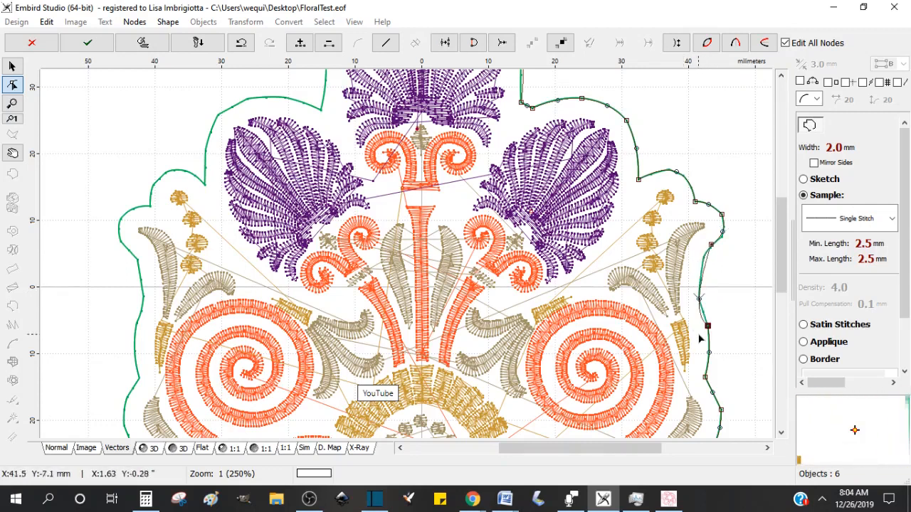
{"action": "left_click_drag", "start_coordinate": [700, 302], "coordinate": [697, 281]}
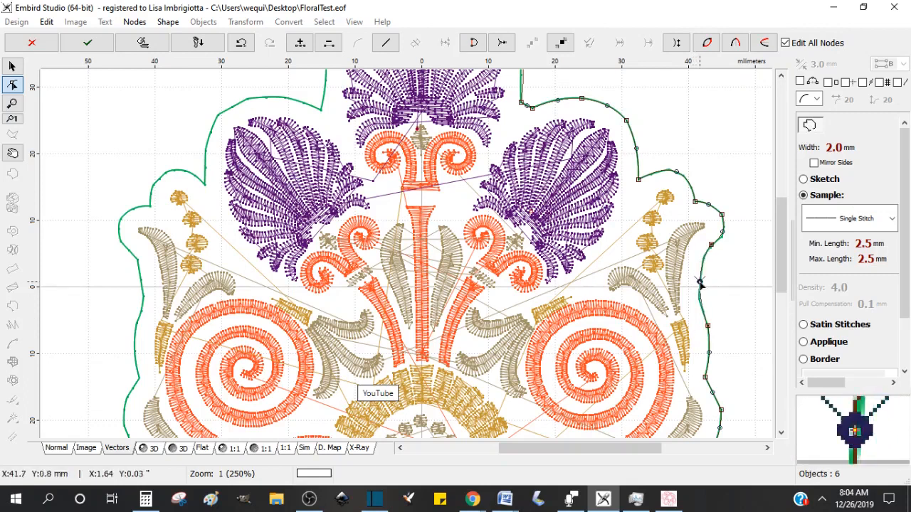
{"action": "left_click_drag", "start_coordinate": [784, 243], "coordinate": [791, 289]}
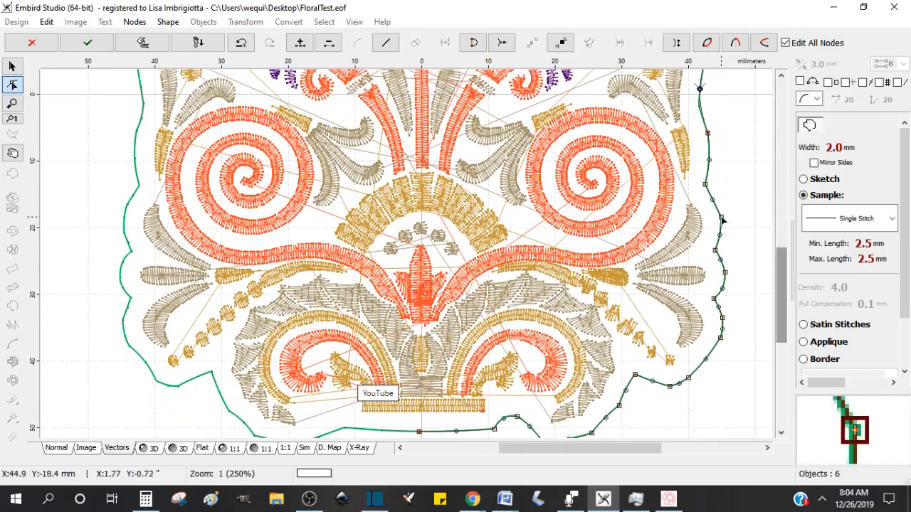
{"action": "left_click", "coordinate": [720, 218]}
{"action": "left_click", "coordinate": [720, 217]}
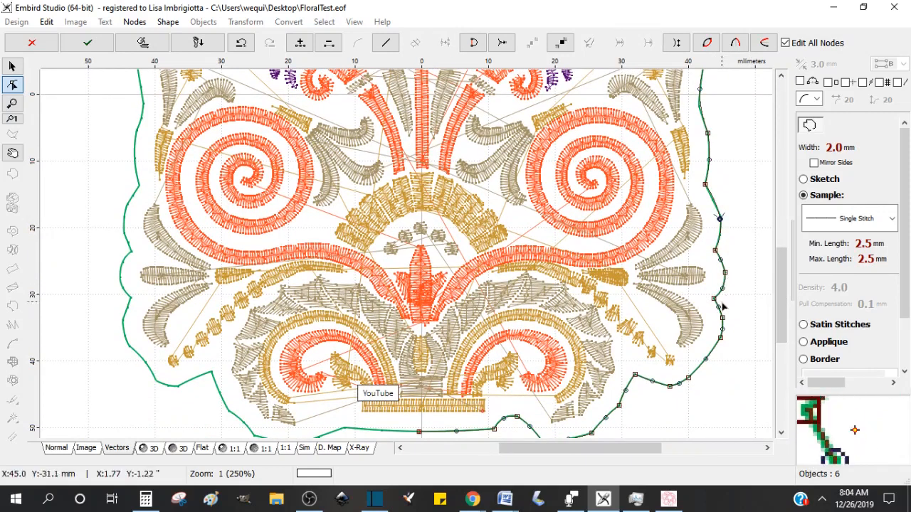
{"action": "left_click_drag", "start_coordinate": [785, 282], "coordinate": [785, 299]}
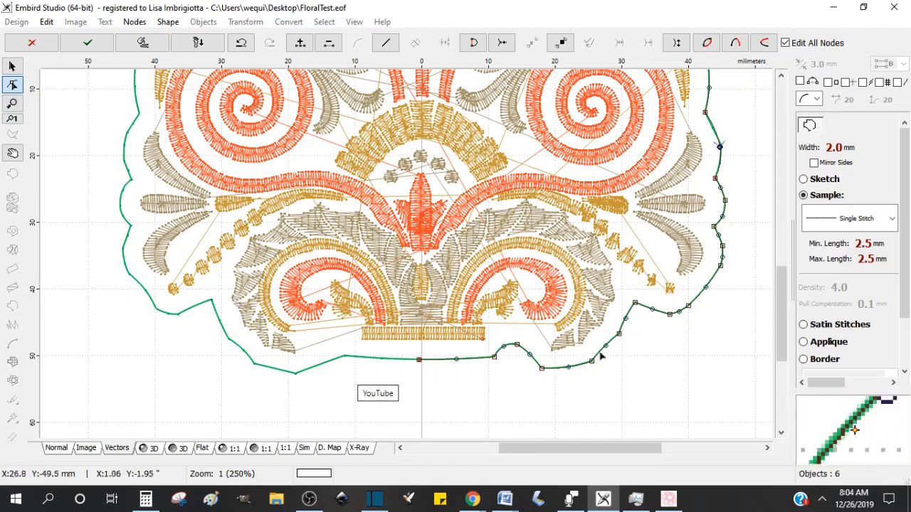
Step: Delete a node near the outline's bottom right and reposition the neighbouring node
{"action": "left_click", "coordinate": [618, 335]}
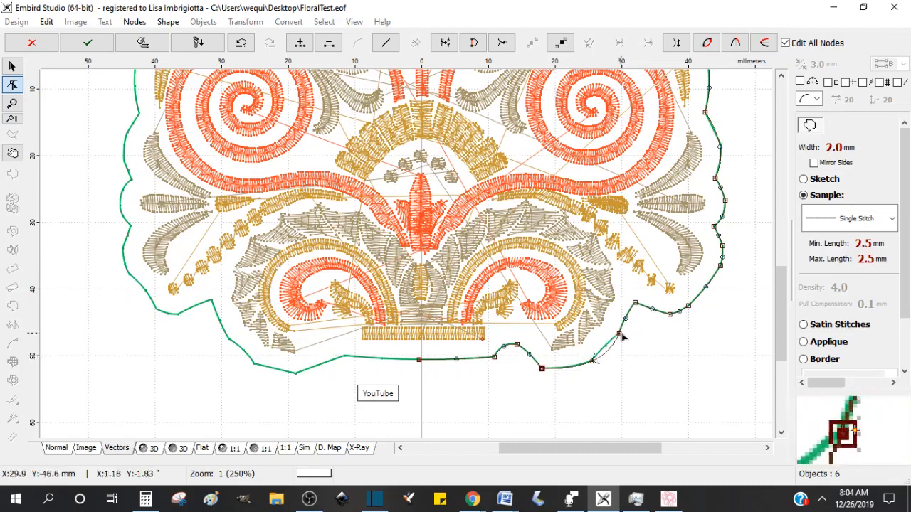
{"action": "key", "text": "Delete"}
{"action": "left_click_drag", "start_coordinate": [620, 334], "coordinate": [598, 352]}
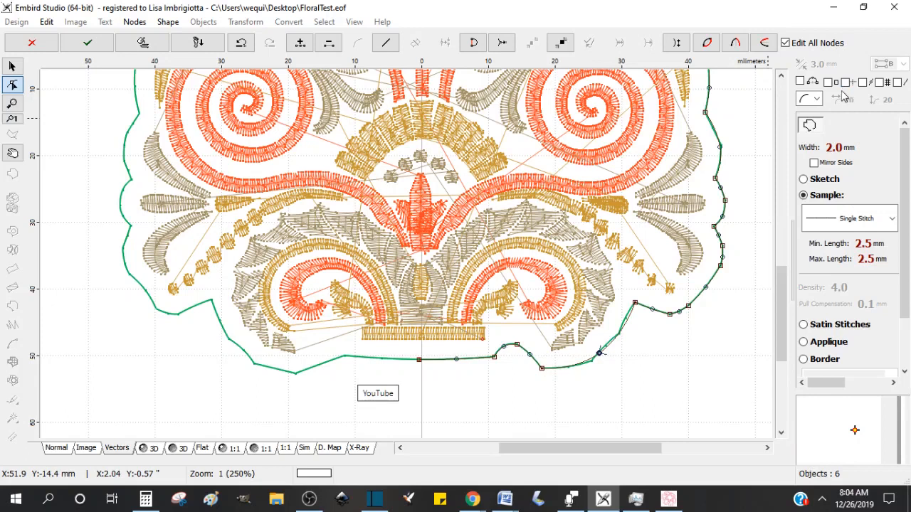
Step: Place a horizontal guideline through the outline's bottom-centre node
{"action": "left_click", "coordinate": [421, 359]}
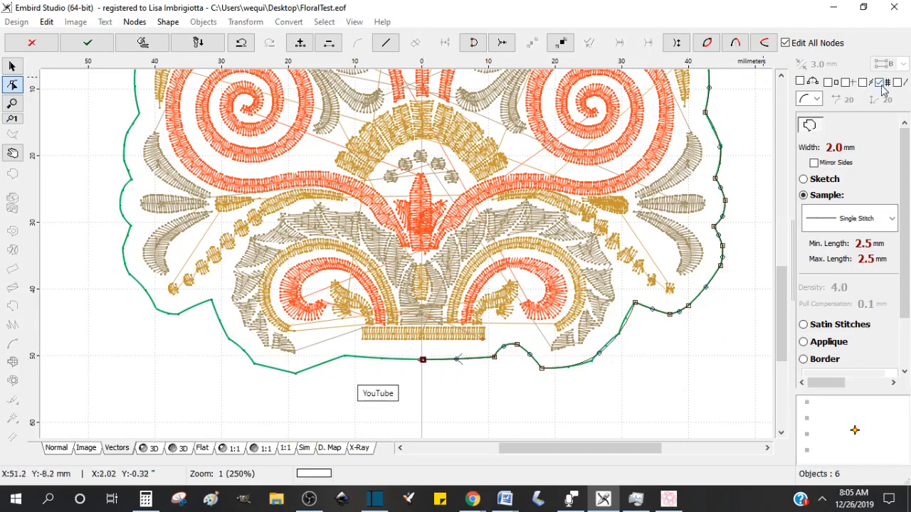
{"action": "left_click", "coordinate": [881, 84]}
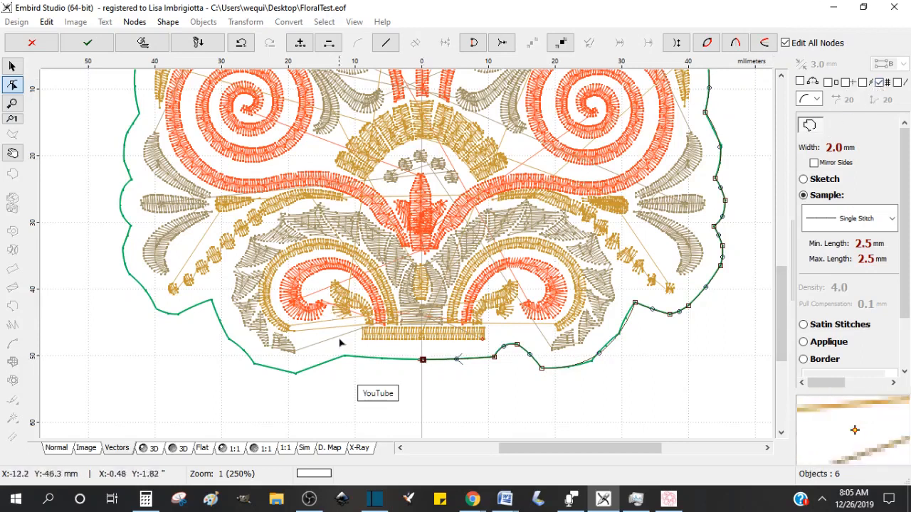
{"action": "mouse_move", "coordinate": [424, 359]}
{"action": "left_mouse_down"}
{"action": "mouse_move", "coordinate": [425, 379]}
{"action": "mouse_move", "coordinate": [426, 363]}
{"action": "left_mouse_up"}
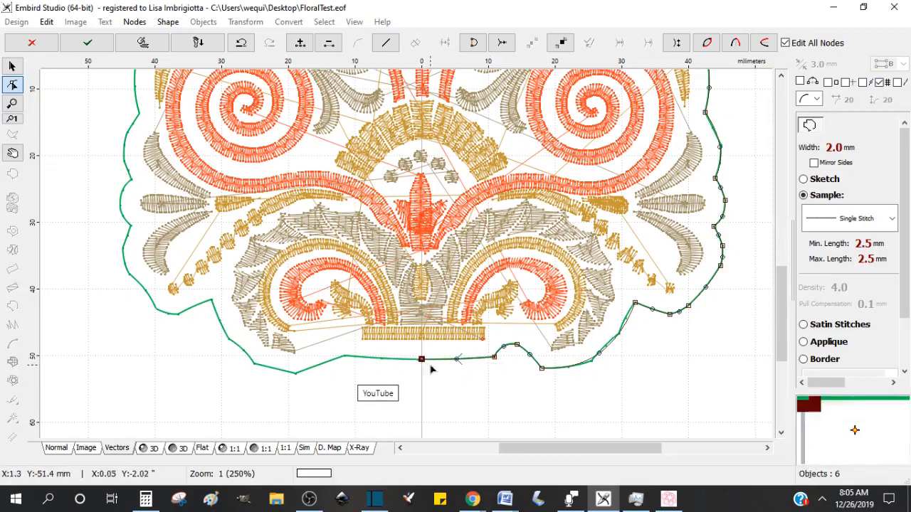
{"action": "left_click_drag", "start_coordinate": [438, 64], "coordinate": [470, 363]}
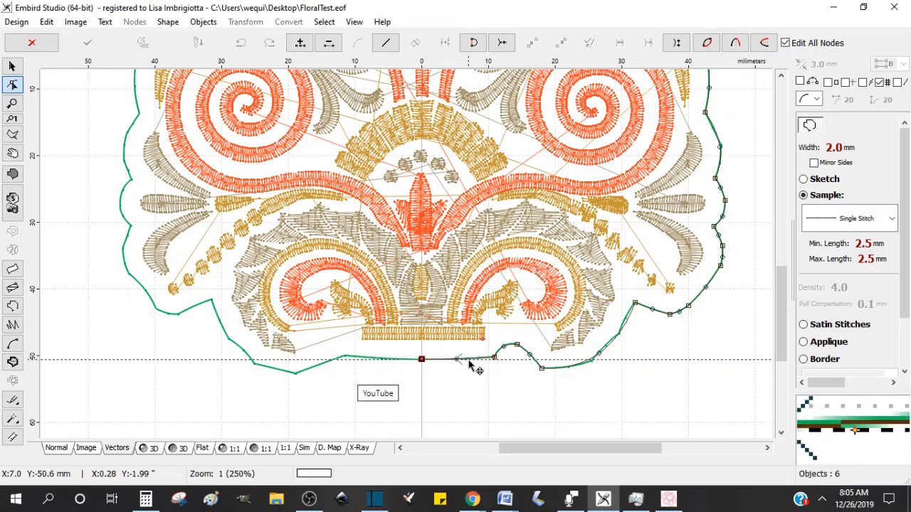
{"action": "left_click_drag", "start_coordinate": [469, 368], "coordinate": [468, 367]}
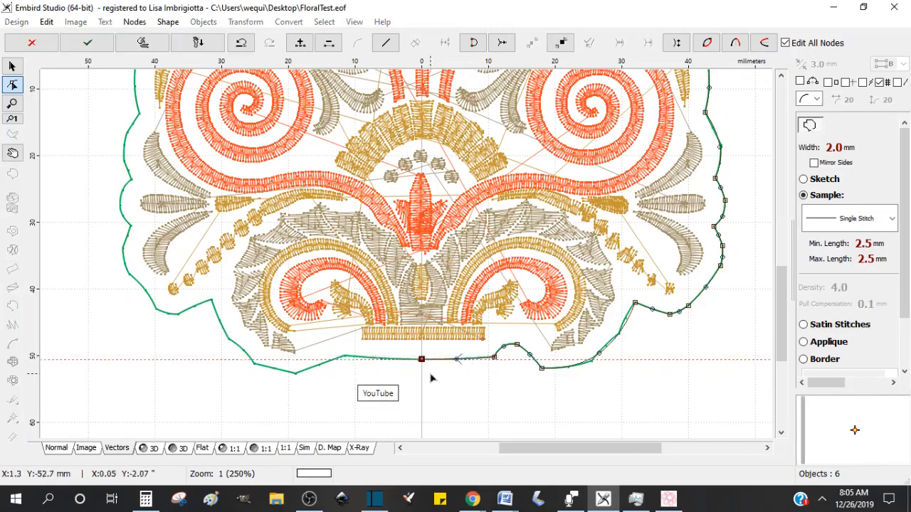
Step: Align the bottom-right node to the guideline and convert the bottom-centre segment to a straight line
{"action": "scroll", "coordinate": [431, 378], "scroll_direction": "up", "scroll_amount": 2}
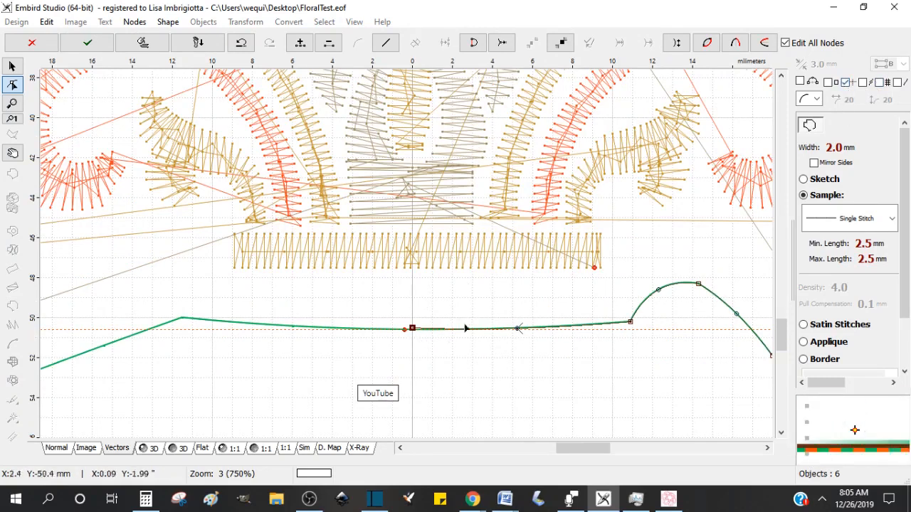
{"action": "left_click_drag", "start_coordinate": [630, 323], "coordinate": [630, 332]}
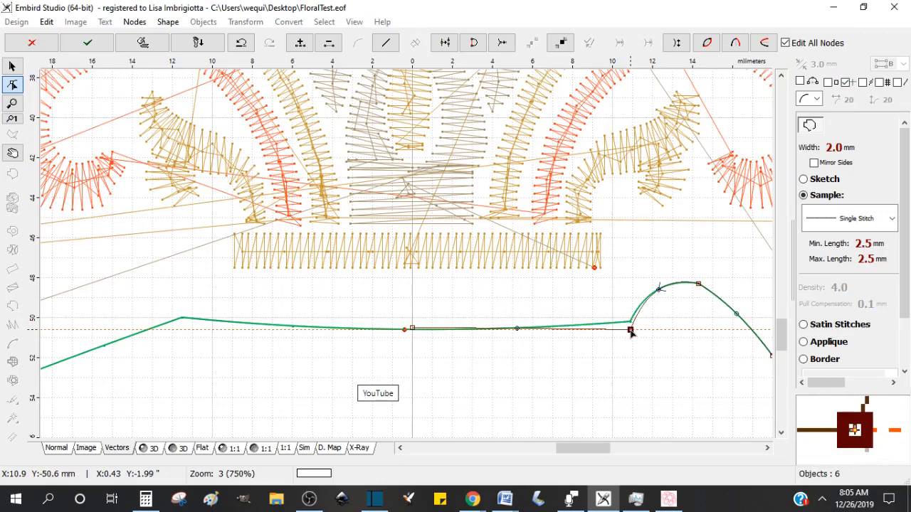
{"action": "left_click", "coordinate": [411, 331]}
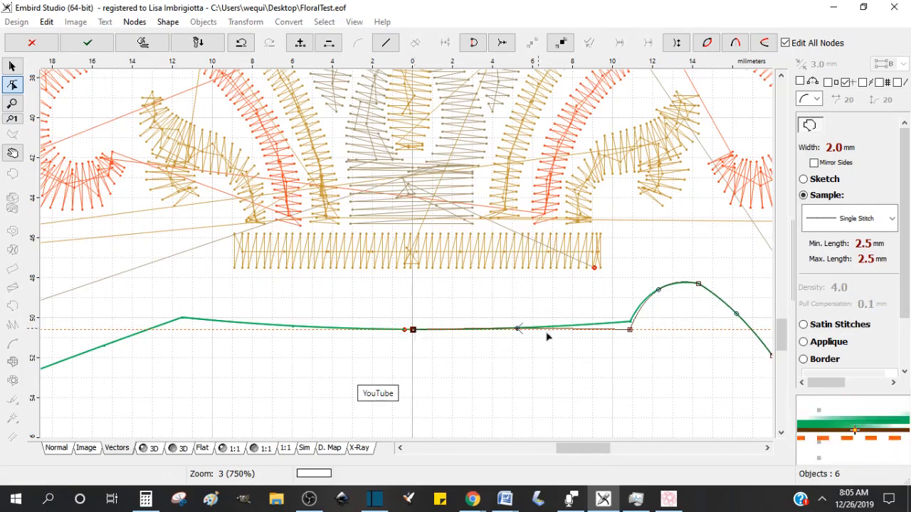
{"action": "right_click", "coordinate": [413, 332]}
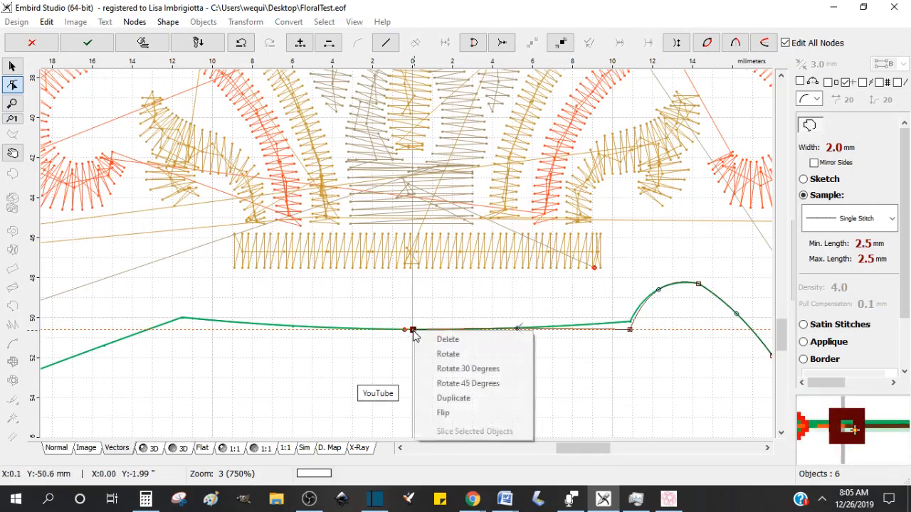
{"action": "right_click", "coordinate": [420, 307]}
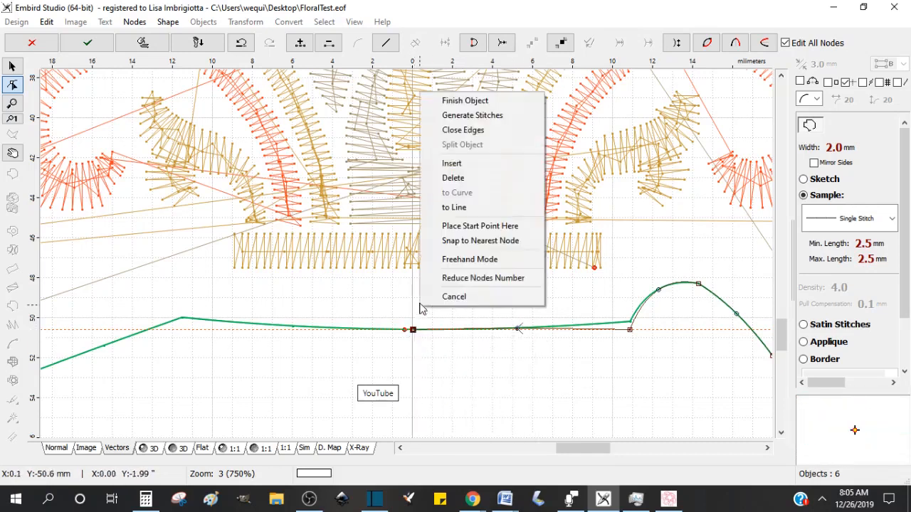
{"action": "left_click", "coordinate": [461, 207]}
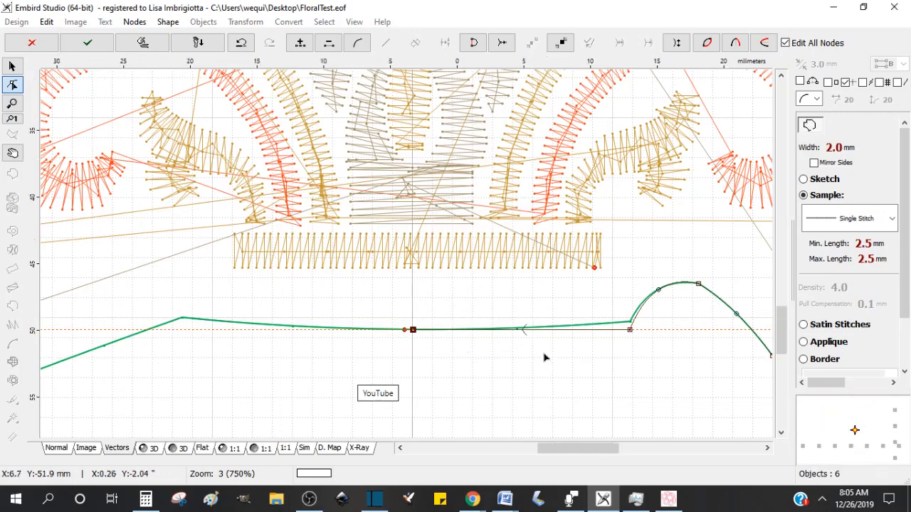
Step: Duplicate and mirror the right half horizontally to complete the outline, then finish node editing
{"action": "scroll", "coordinate": [545, 358], "scroll_direction": "down", "scroll_amount": 2}
{"action": "left_click_drag", "start_coordinate": [784, 217], "coordinate": [784, 185]}
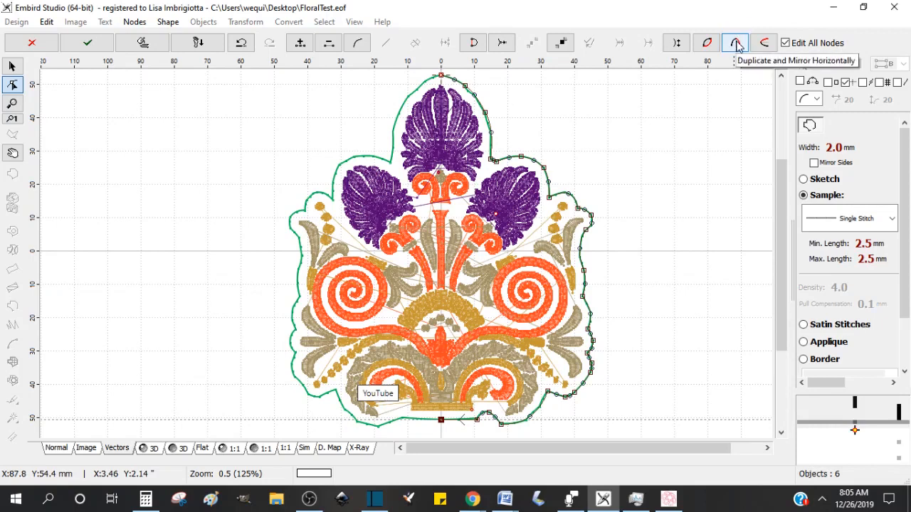
{"action": "left_click", "coordinate": [736, 45]}
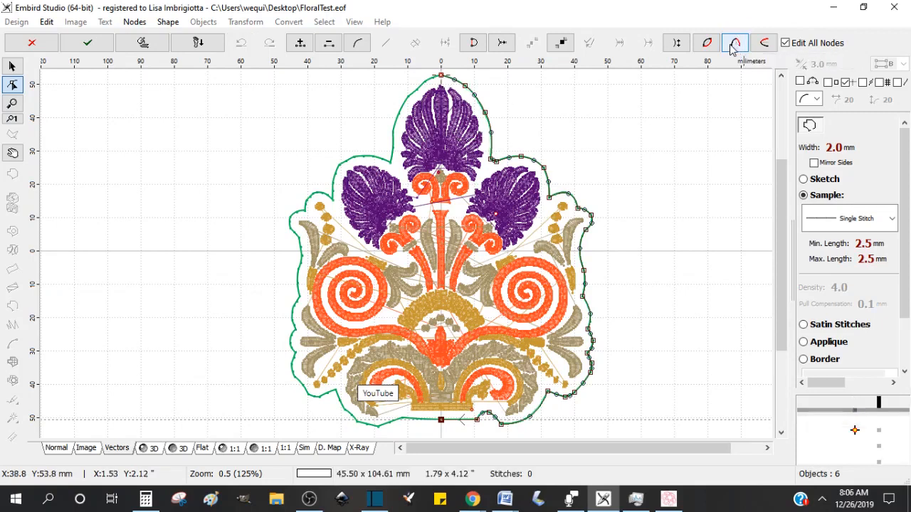
{"action": "left_click", "coordinate": [736, 44]}
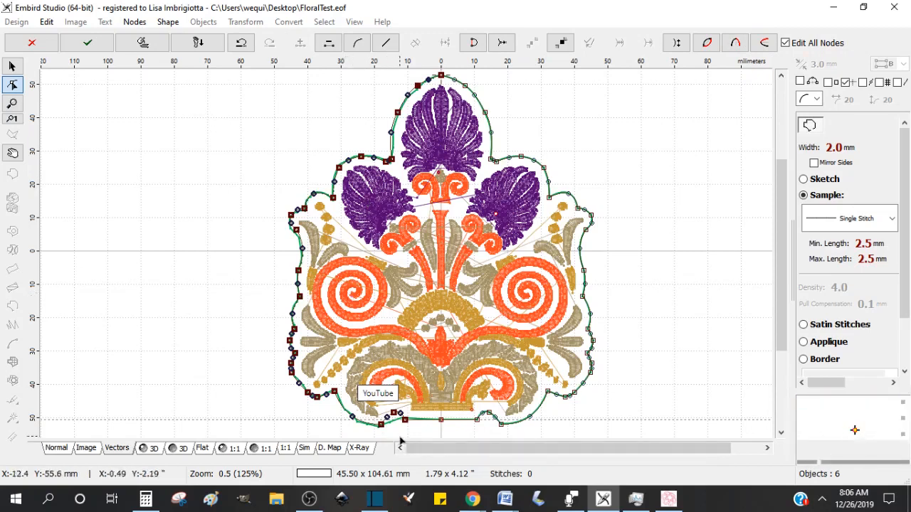
{"action": "left_click", "coordinate": [87, 44]}
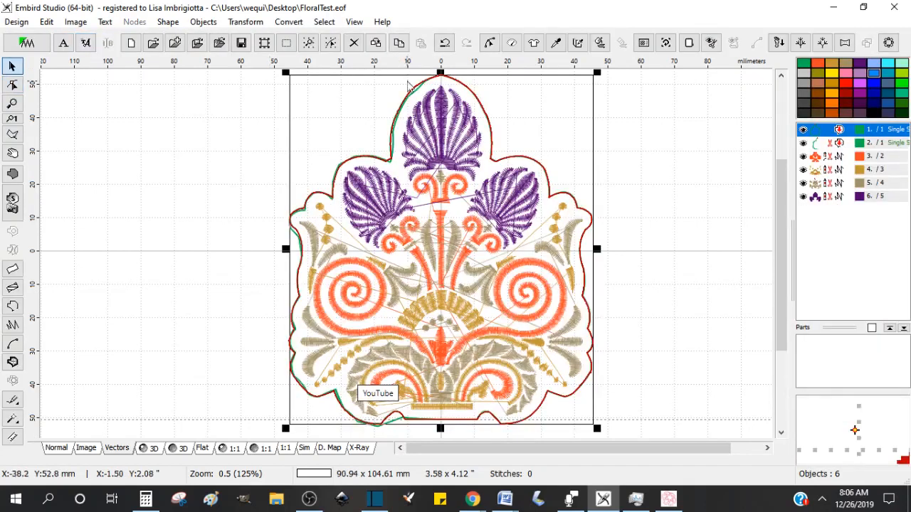
Step: Delete the leftover second outline object from the design
{"action": "left_click", "coordinate": [822, 144]}
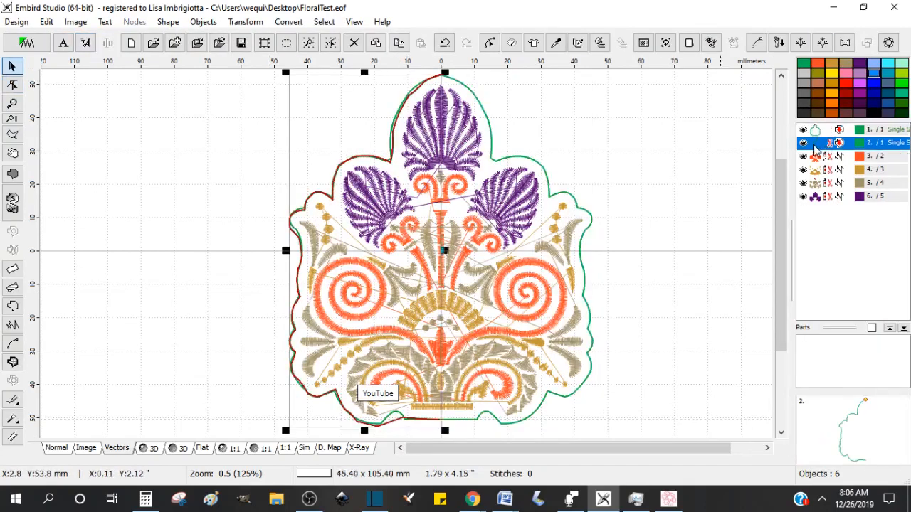
{"action": "key", "text": "Delete"}
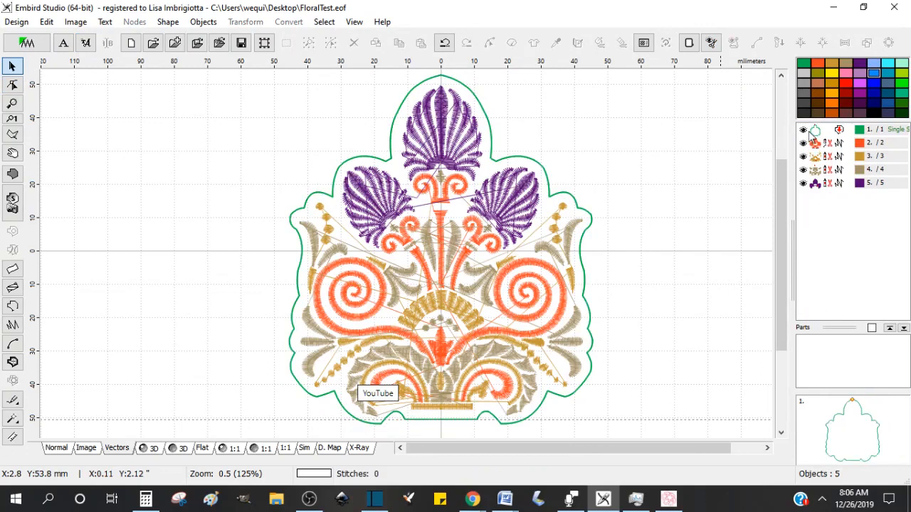
Step: Select the green outline and generate its single stitches with 2.5 mm stitch length
{"action": "left_click", "coordinate": [833, 131]}
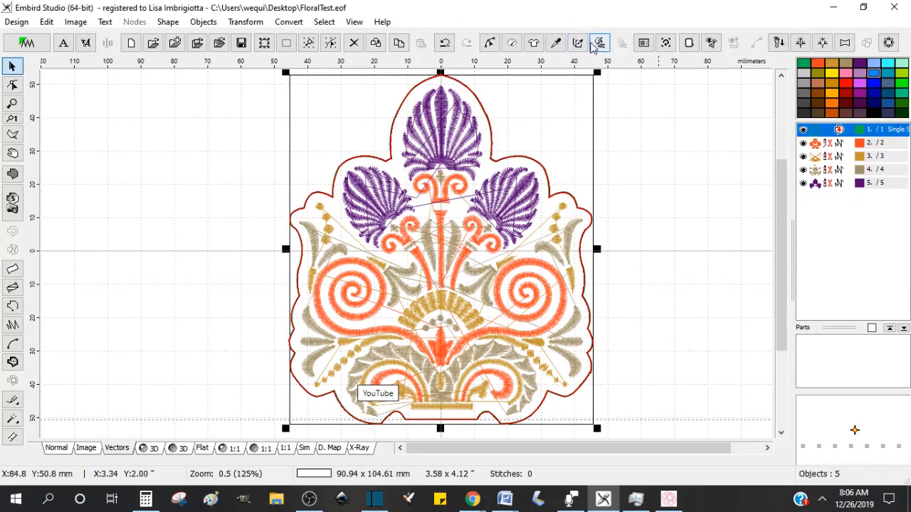
{"action": "left_click", "coordinate": [601, 44]}
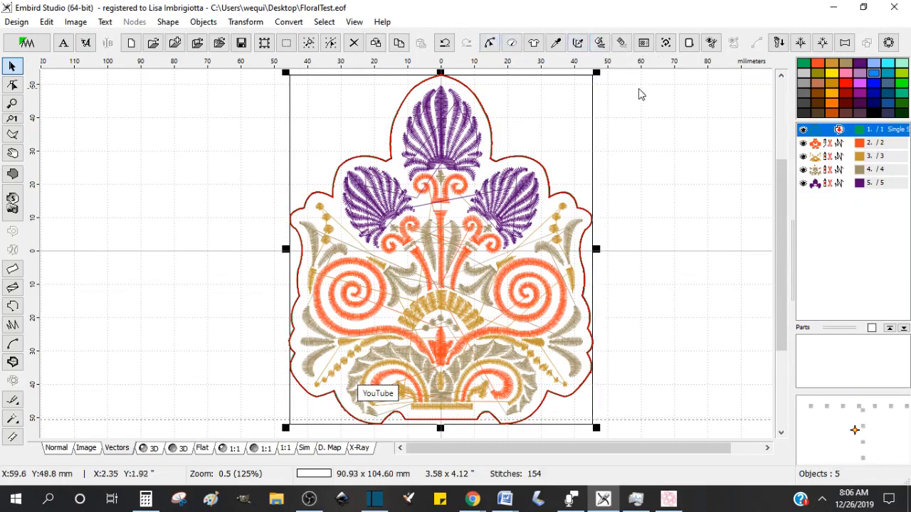
{"action": "left_click", "coordinate": [513, 44]}
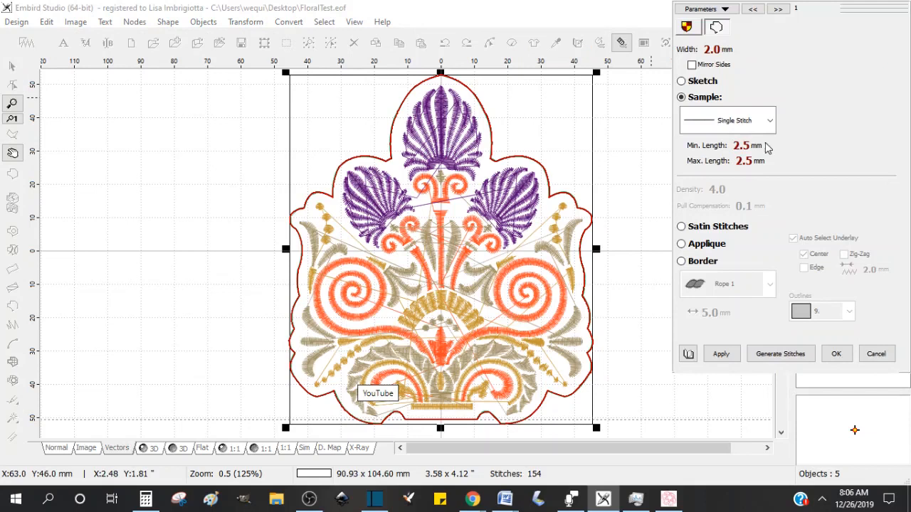
{"action": "left_click", "coordinate": [836, 354]}
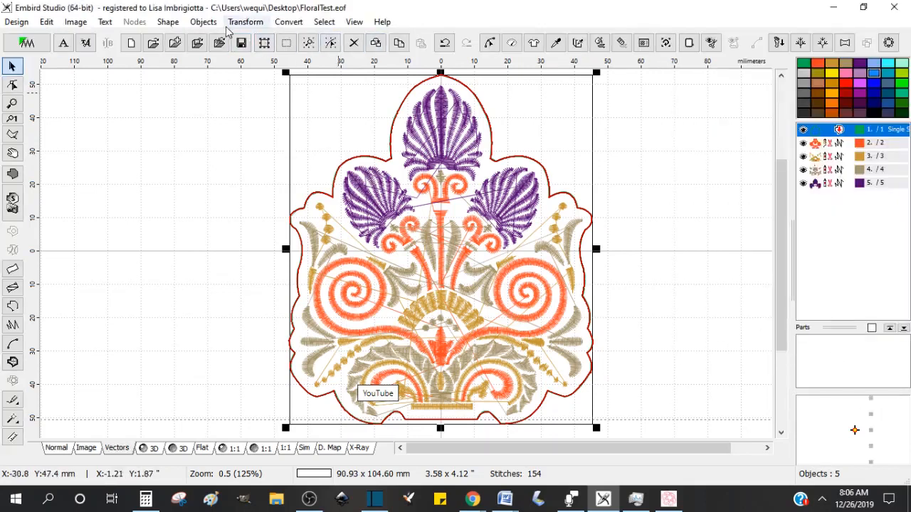
Step: Switch to the 3D stitch preview and create a backward path for the outline
{"action": "left_click", "coordinate": [154, 450]}
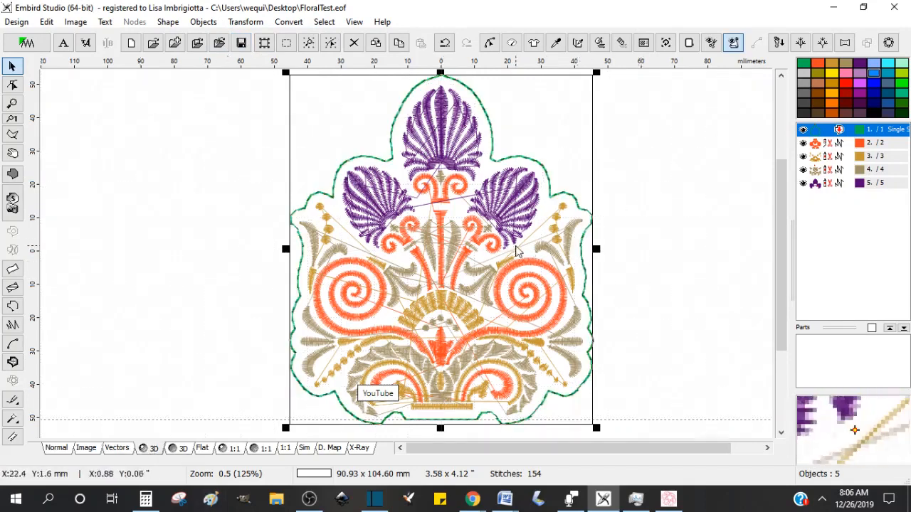
{"action": "scroll", "coordinate": [518, 249], "scroll_direction": "up", "scroll_amount": 2}
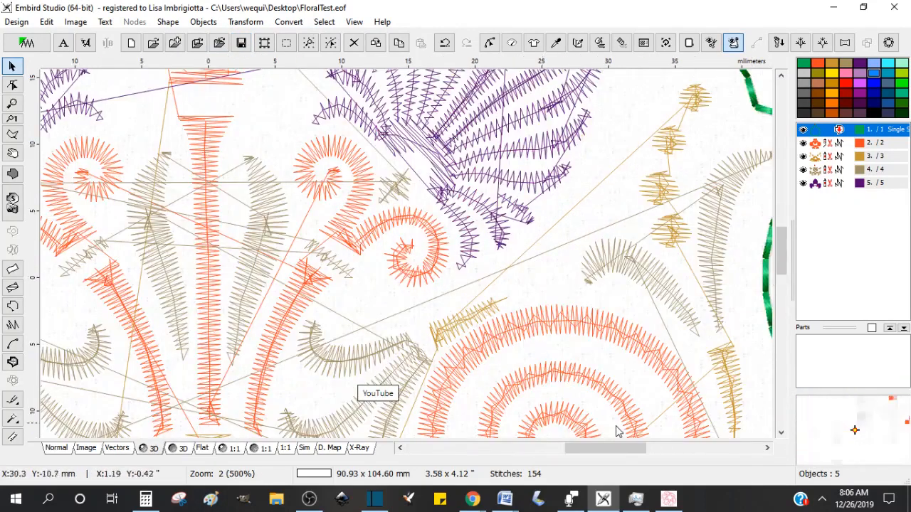
{"action": "mouse_move", "coordinate": [626, 448]}
{"action": "left_mouse_down"}
{"action": "mouse_move", "coordinate": [650, 451]}
{"action": "mouse_move", "coordinate": [636, 450]}
{"action": "left_mouse_up"}
{"action": "scroll", "coordinate": [619, 431], "scroll_direction": "down", "scroll_amount": 1}
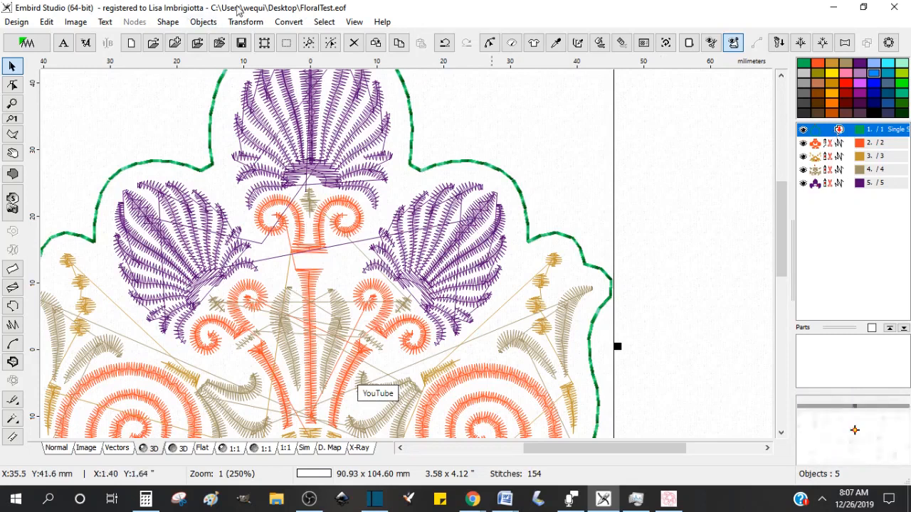
{"action": "left_click", "coordinate": [246, 21]}
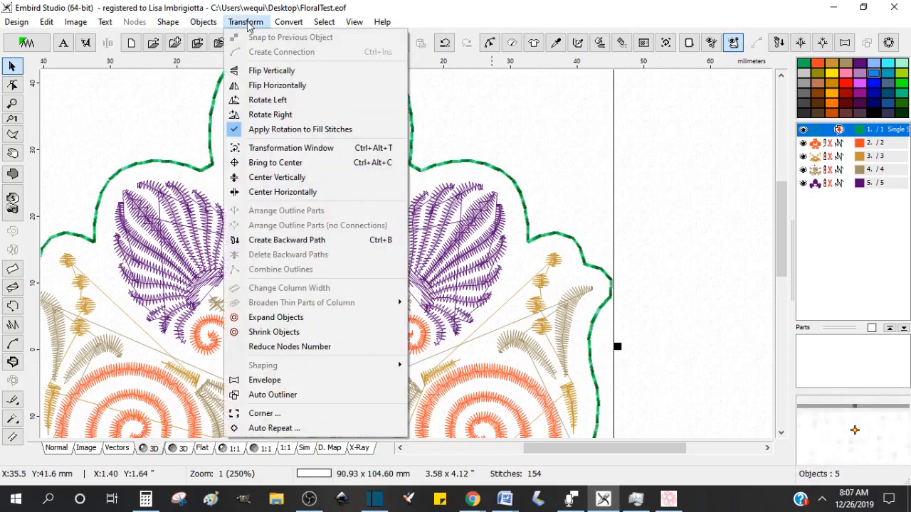
{"action": "left_click", "coordinate": [290, 243]}
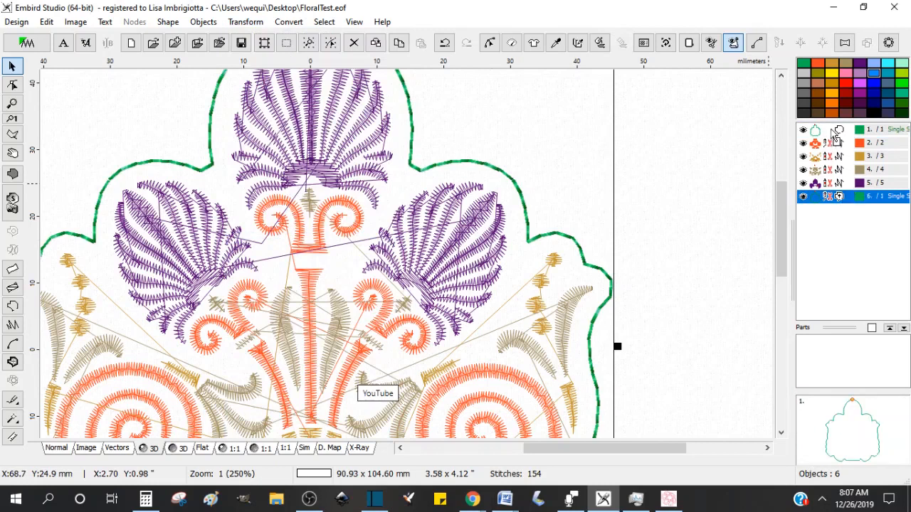
Step: Move the backward path object directly after the outline in the object list
{"action": "left_click_drag", "start_coordinate": [836, 134], "coordinate": [836, 135]}
{"action": "left_click", "coordinate": [837, 150]}
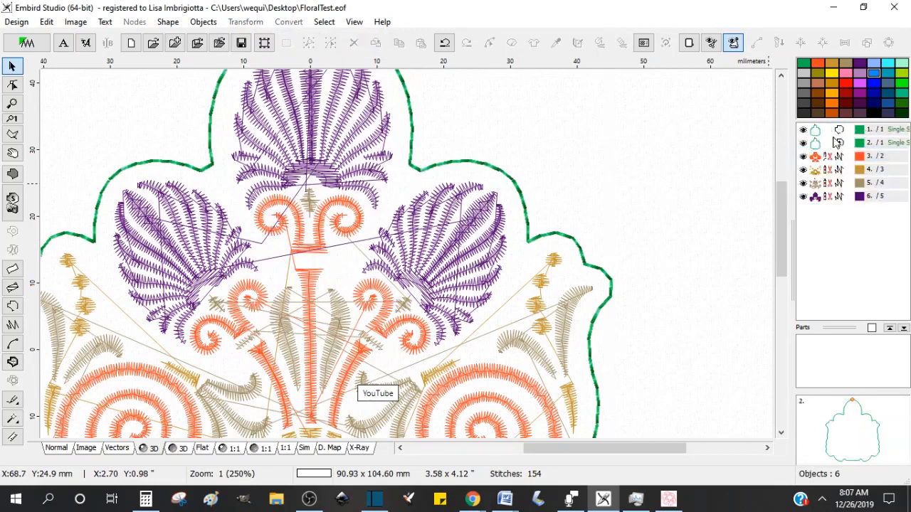
Step: Select both the outline and its backward path and generate their stitches
{"action": "left_click_drag", "start_coordinate": [840, 130], "coordinate": [840, 143]}
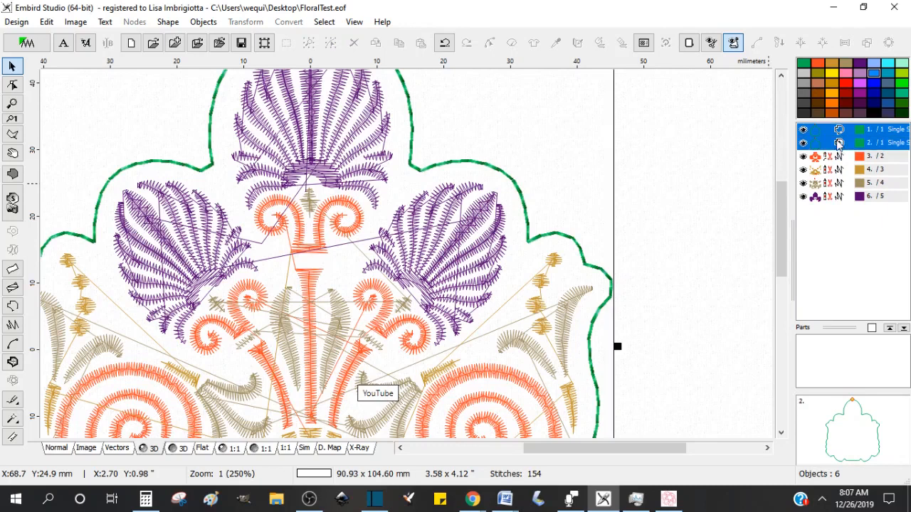
{"action": "left_click", "coordinate": [600, 43]}
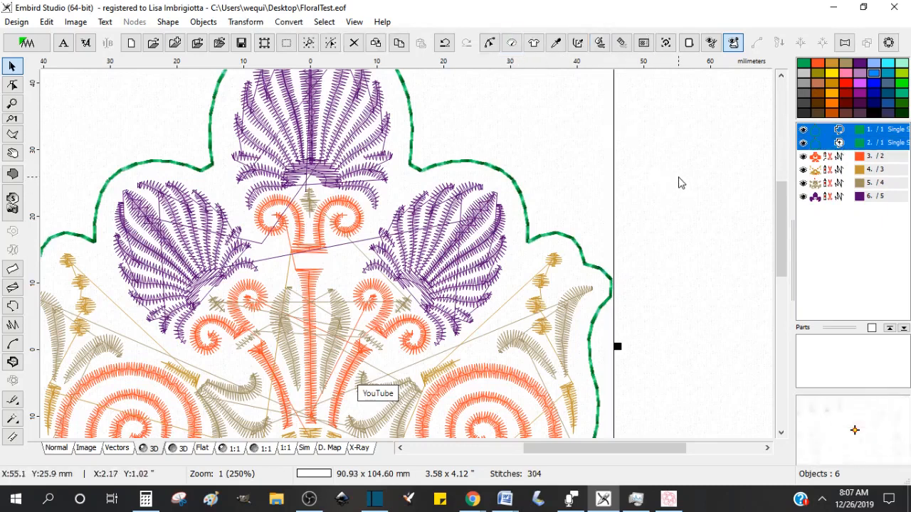
{"action": "scroll", "coordinate": [710, 194], "scroll_direction": "down", "scroll_amount": 1}
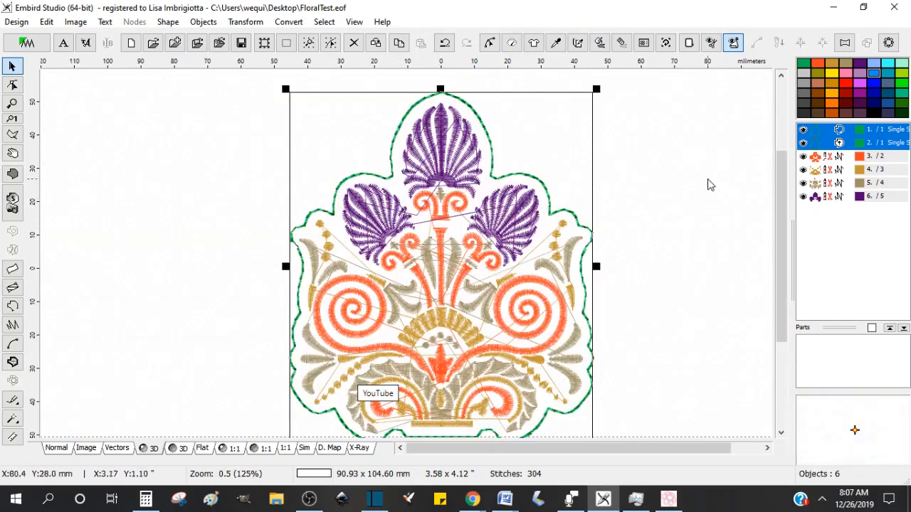
{"action": "scroll", "coordinate": [207, 261], "scroll_direction": "up", "scroll_amount": 1}
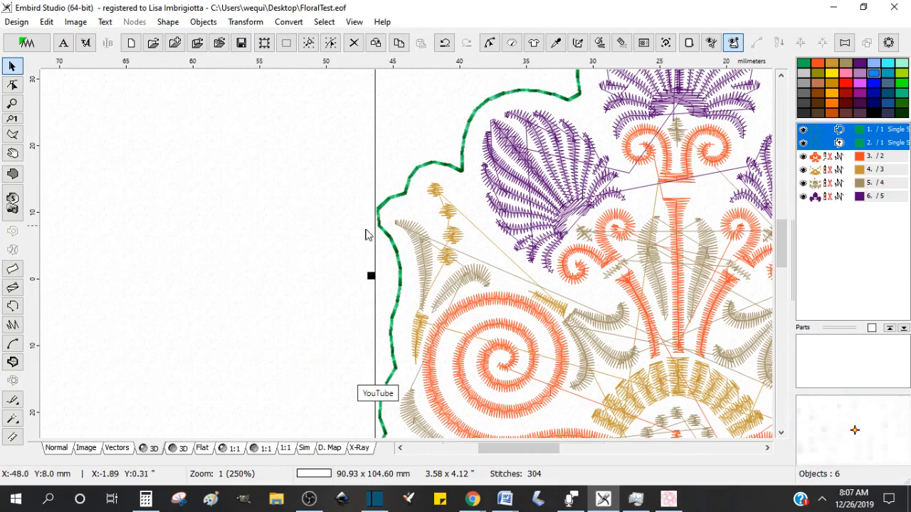
{"action": "scroll", "coordinate": [366, 234], "scroll_direction": "up", "scroll_amount": 1}
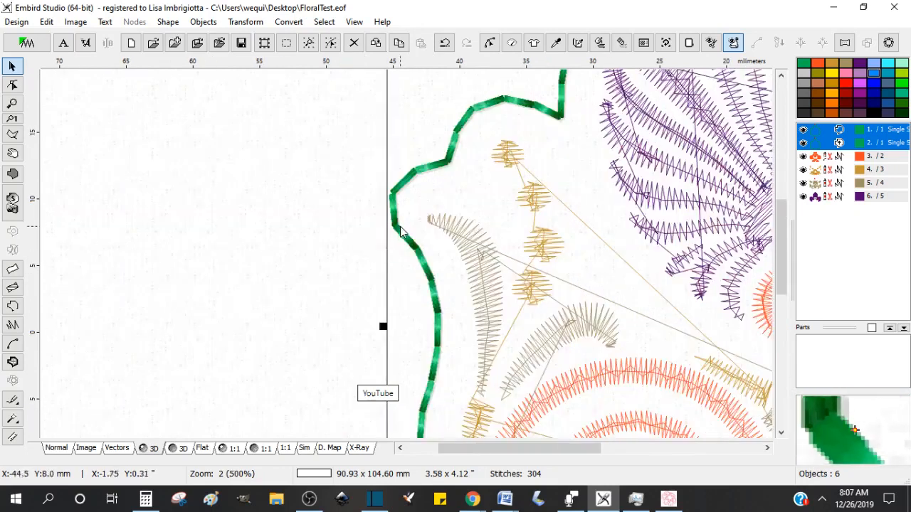
{"action": "scroll", "coordinate": [388, 253], "scroll_direction": "down", "scroll_amount": 1}
{"action": "scroll", "coordinate": [424, 249], "scroll_direction": "down", "scroll_amount": 1}
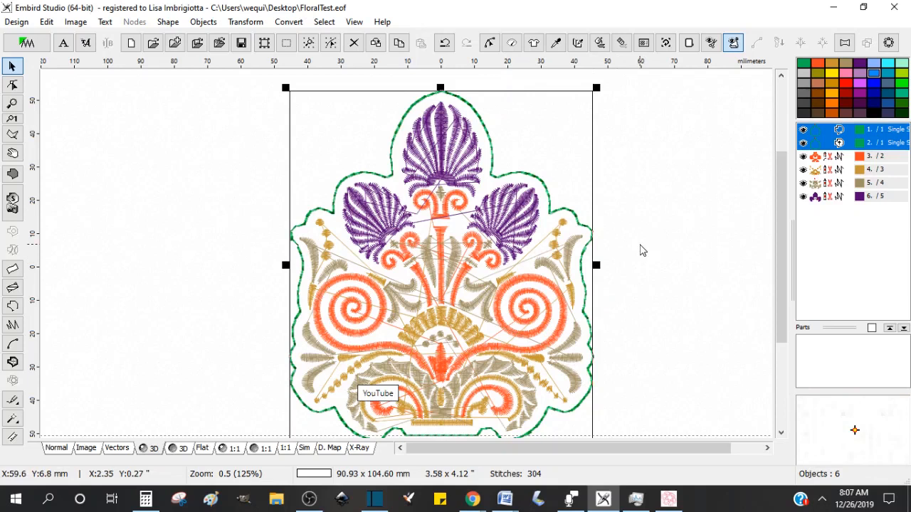
{"action": "scroll", "coordinate": [261, 237], "scroll_direction": "up", "scroll_amount": 1}
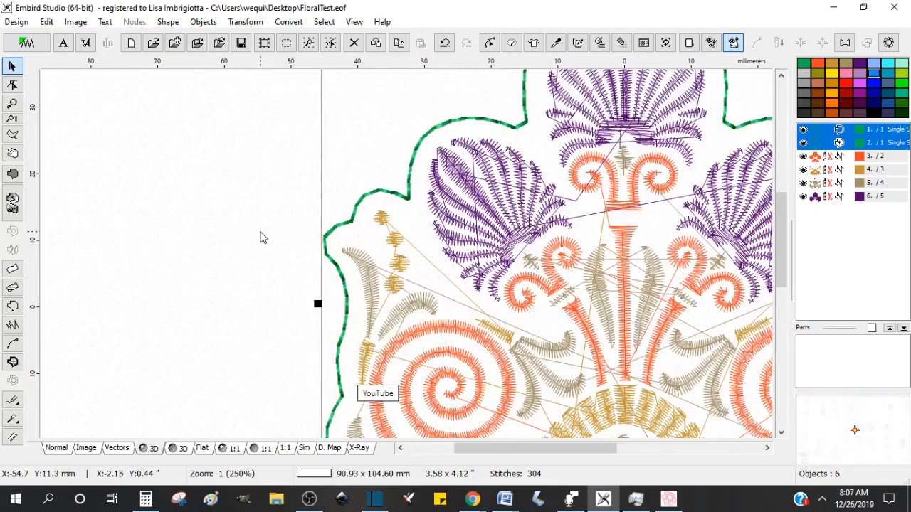
{"action": "scroll", "coordinate": [317, 279], "scroll_direction": "up", "scroll_amount": 2}
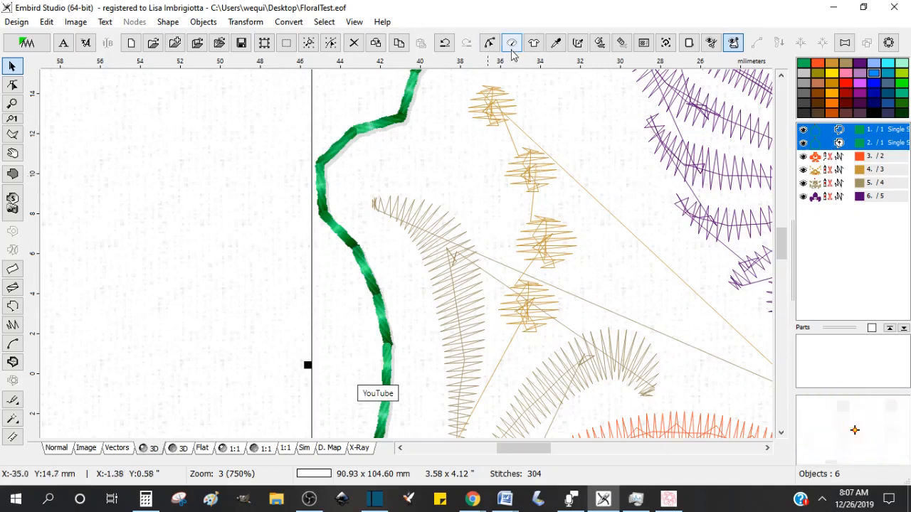
{"action": "left_click", "coordinate": [841, 133]}
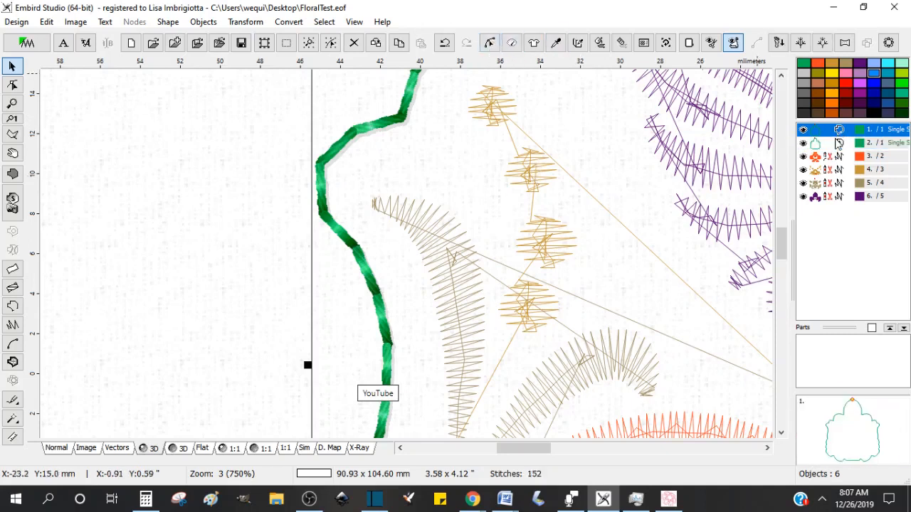
{"action": "left_click", "coordinate": [489, 48]}
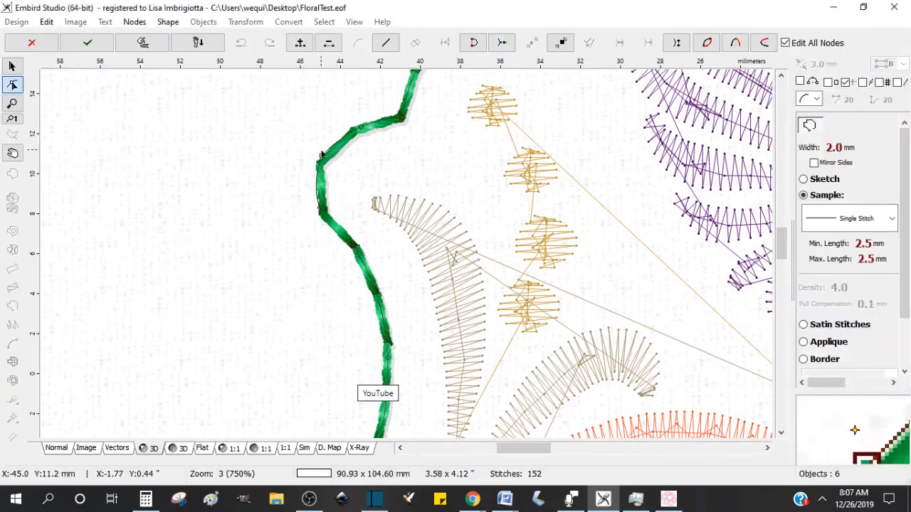
{"action": "key", "text": "Escape"}
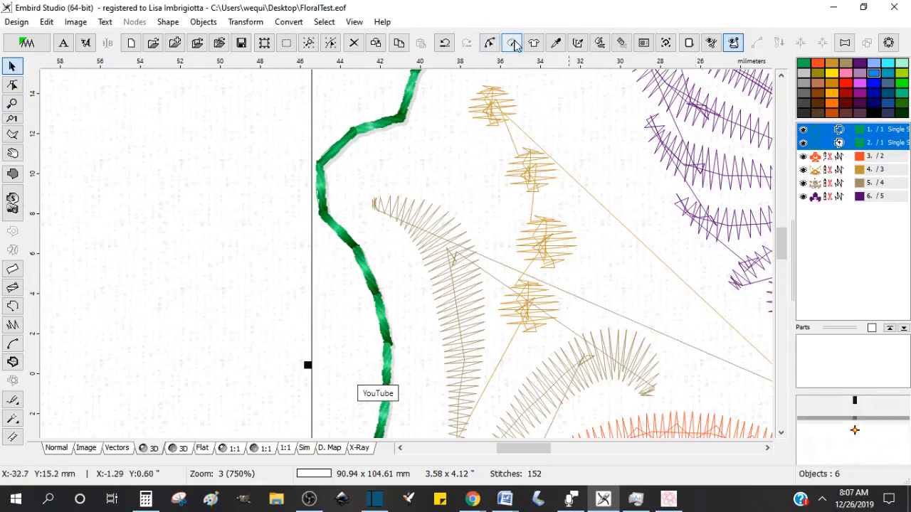
Step: Set the minimum and maximum single-stitch length of both outline objects to 2.0 mm and apply
{"action": "left_click", "coordinate": [513, 43]}
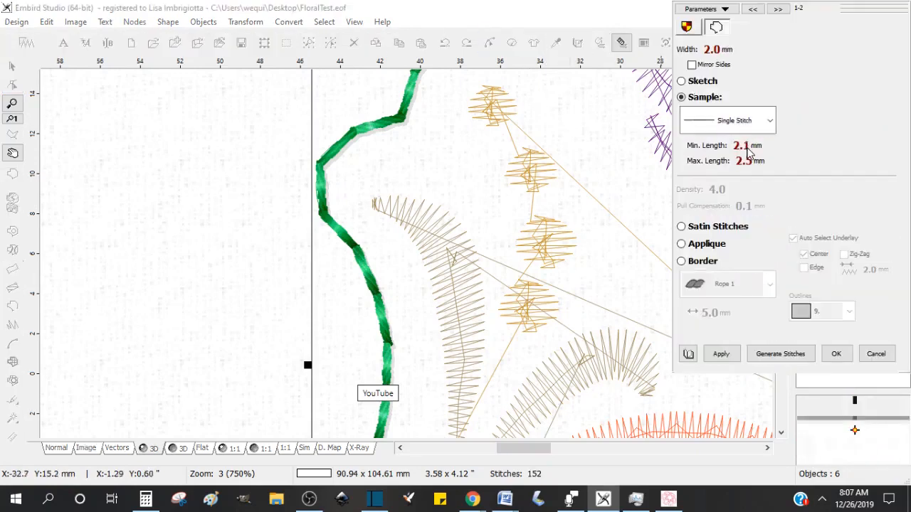
{"action": "left_click", "coordinate": [723, 357]}
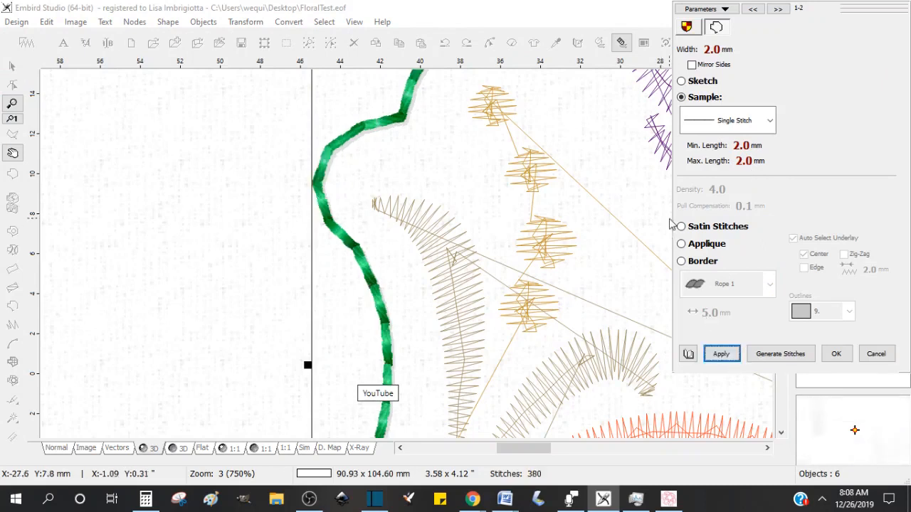
{"action": "scroll", "coordinate": [669, 219], "scroll_direction": "down", "scroll_amount": 2}
{"action": "left_click_drag", "start_coordinate": [466, 449], "coordinate": [530, 451]}
{"action": "scroll", "coordinate": [507, 431], "scroll_direction": "down", "scroll_amount": 1}
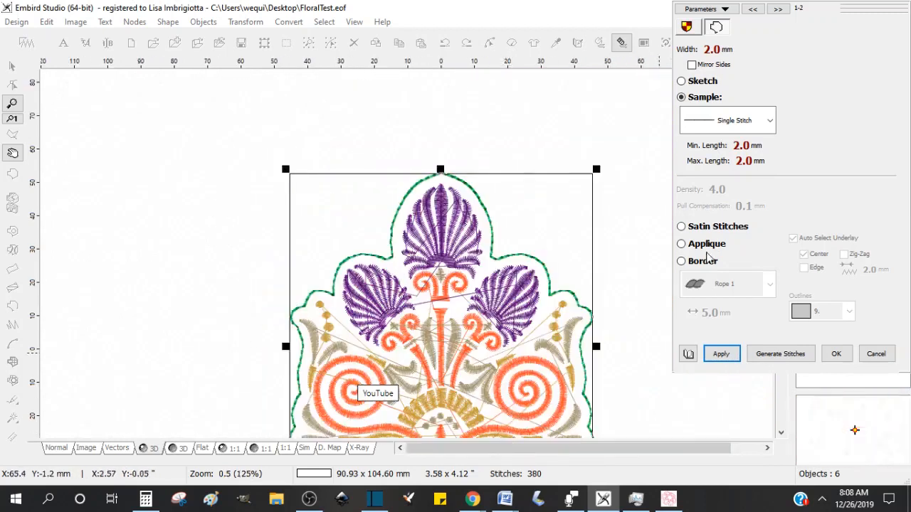
{"action": "left_click", "coordinate": [836, 354]}
{"action": "left_click_drag", "start_coordinate": [780, 225], "coordinate": [778, 283]}
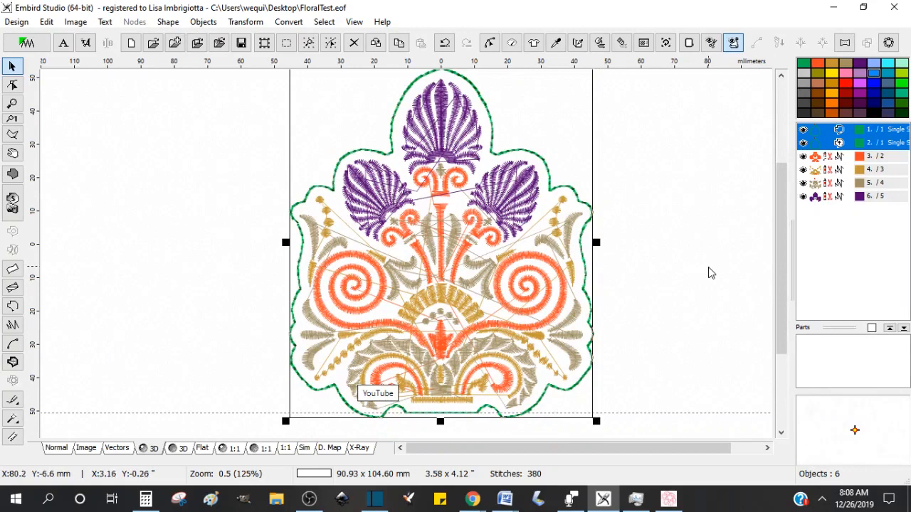
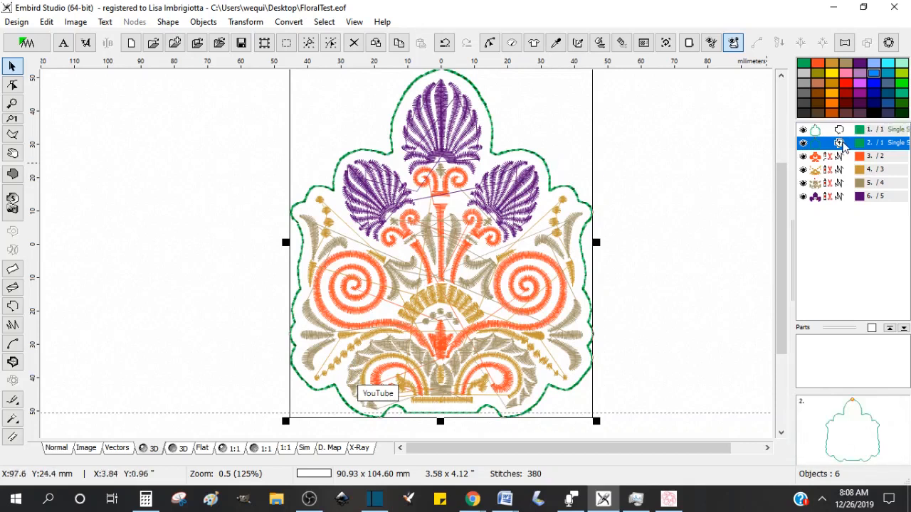
Step: Duplicate the green outline object and color the copy pink
{"action": "left_click", "coordinate": [842, 133]}
{"action": "left_click", "coordinate": [838, 146]}
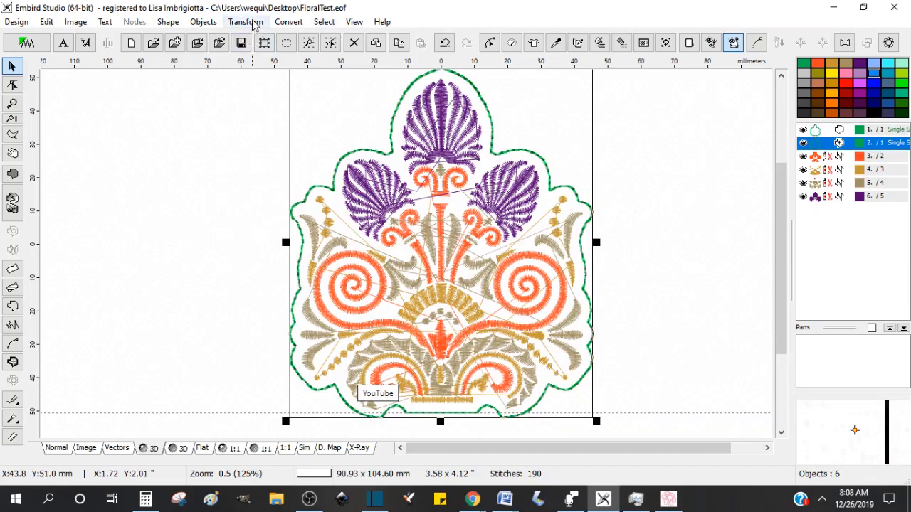
{"action": "key", "text": "ctrl+c"}
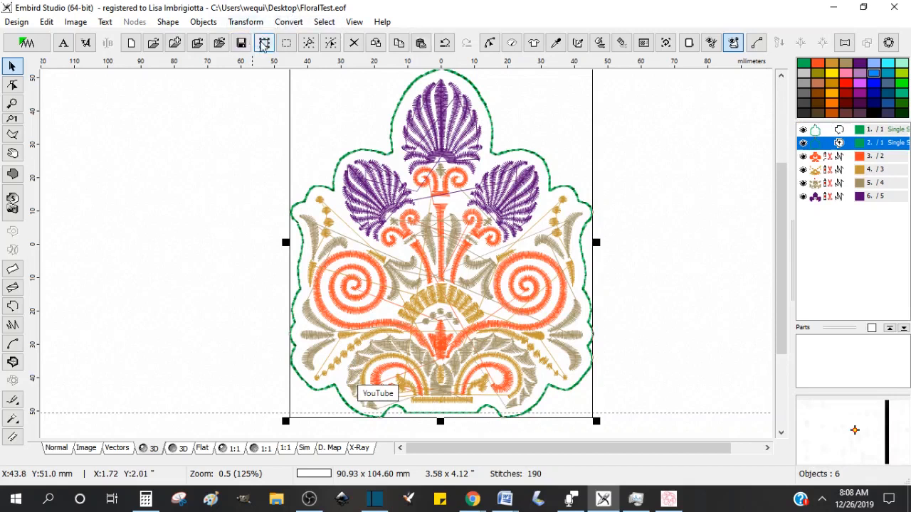
{"action": "left_click", "coordinate": [264, 44]}
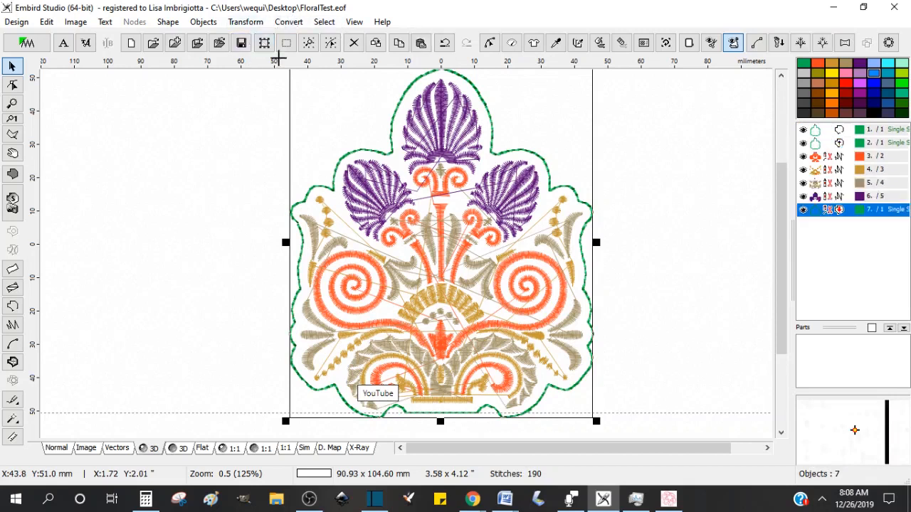
{"action": "left_click", "coordinate": [845, 73]}
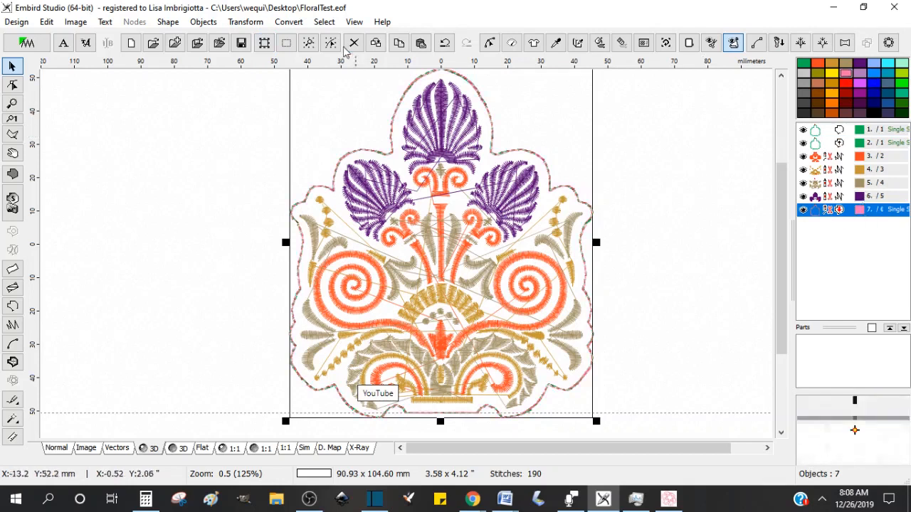
Step: Expand the pink outline copy outward by 6.0 mm
{"action": "left_click", "coordinate": [250, 26]}
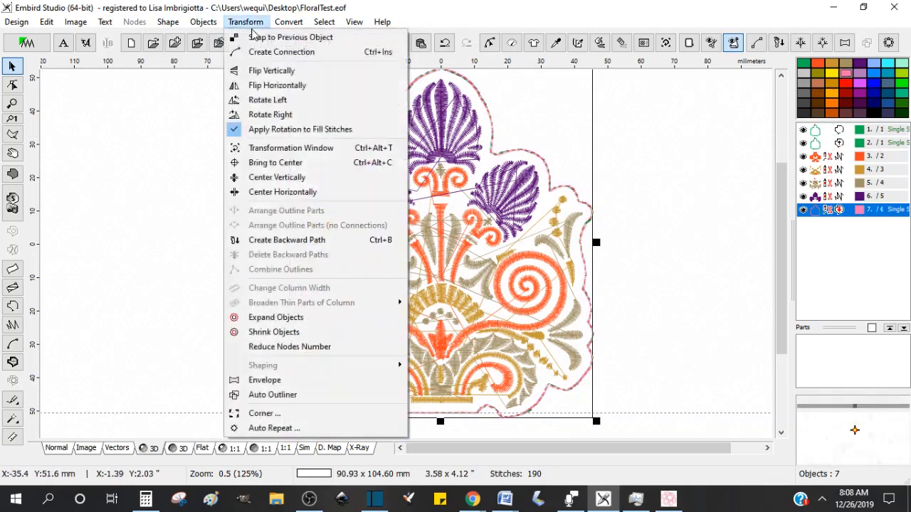
{"action": "left_click", "coordinate": [275, 317]}
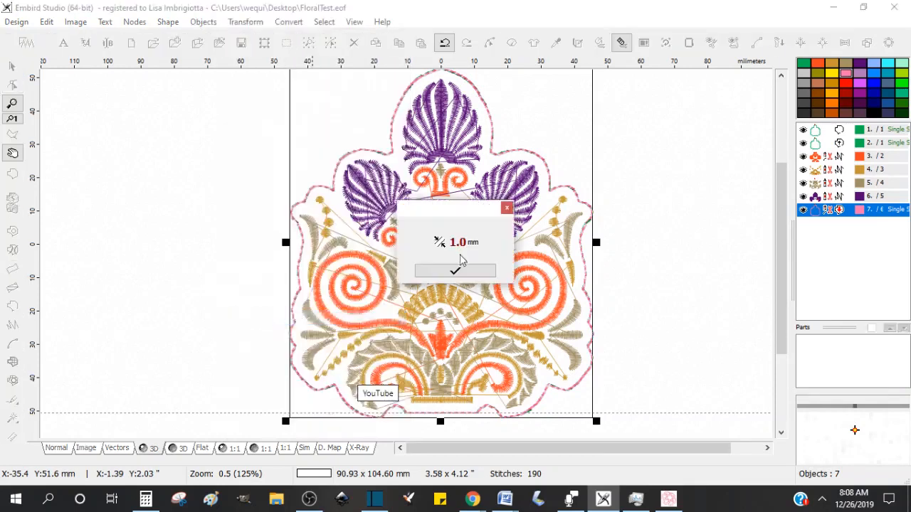
{"action": "left_click", "coordinate": [440, 243]}
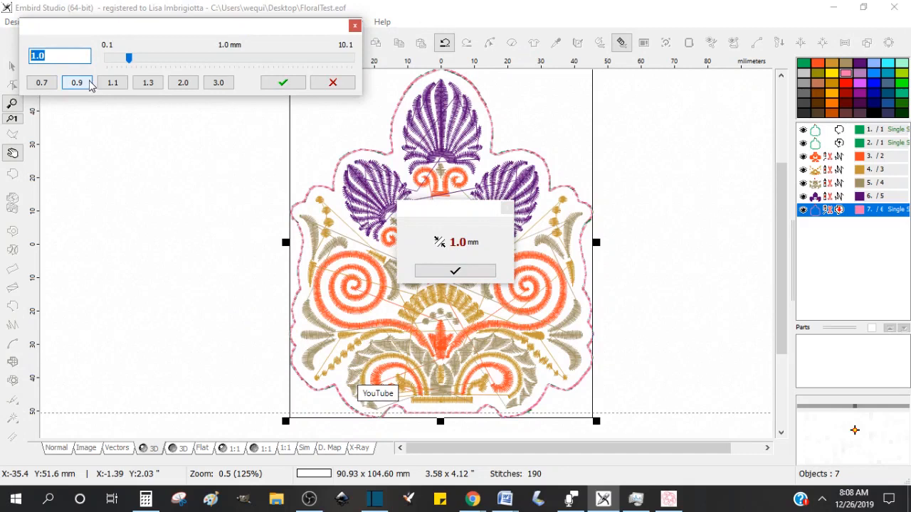
{"action": "type", "text": "6"}
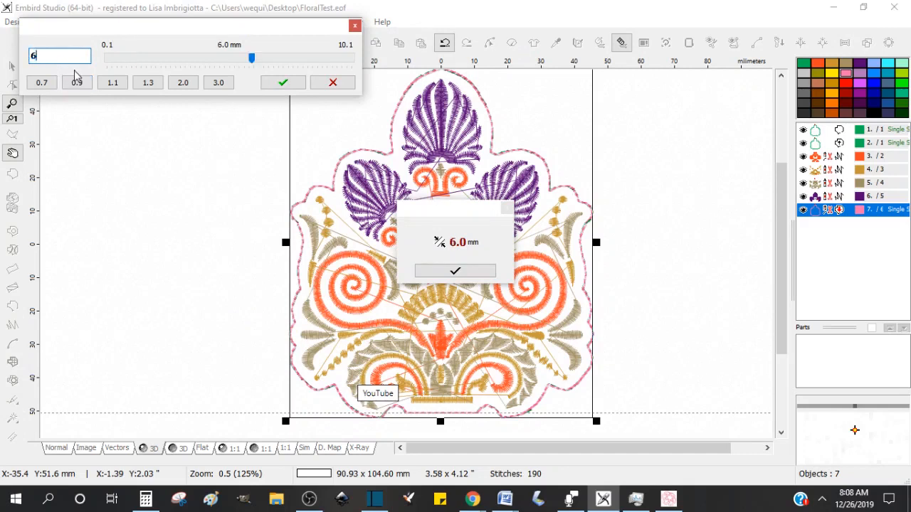
{"action": "left_click", "coordinate": [288, 85]}
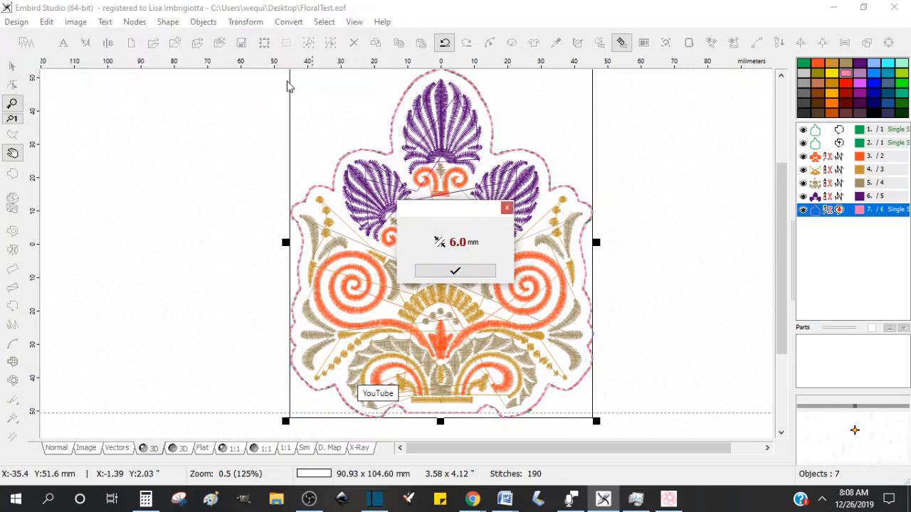
{"action": "left_click", "coordinate": [456, 270]}
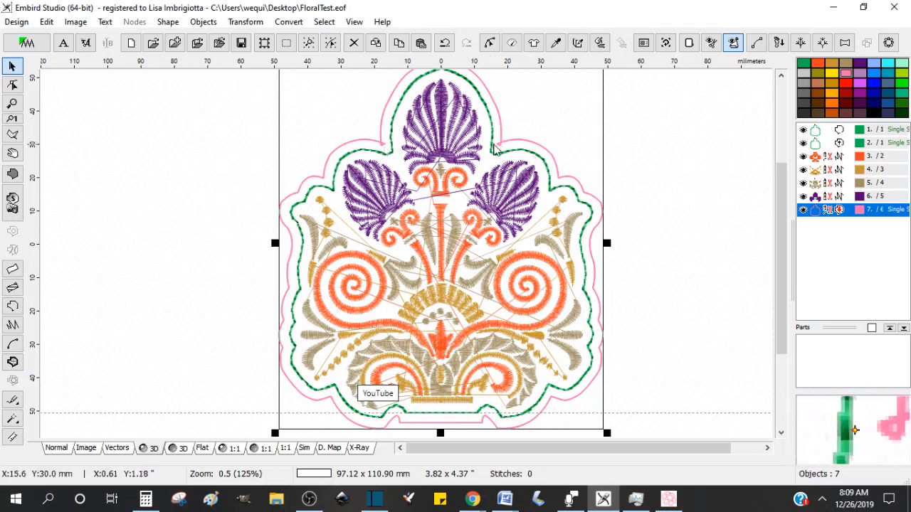
Step: Delete a stray node on the expanded outline at the right inner corner of the top lobe
{"action": "scroll", "coordinate": [493, 139], "scroll_direction": "up", "scroll_amount": 2}
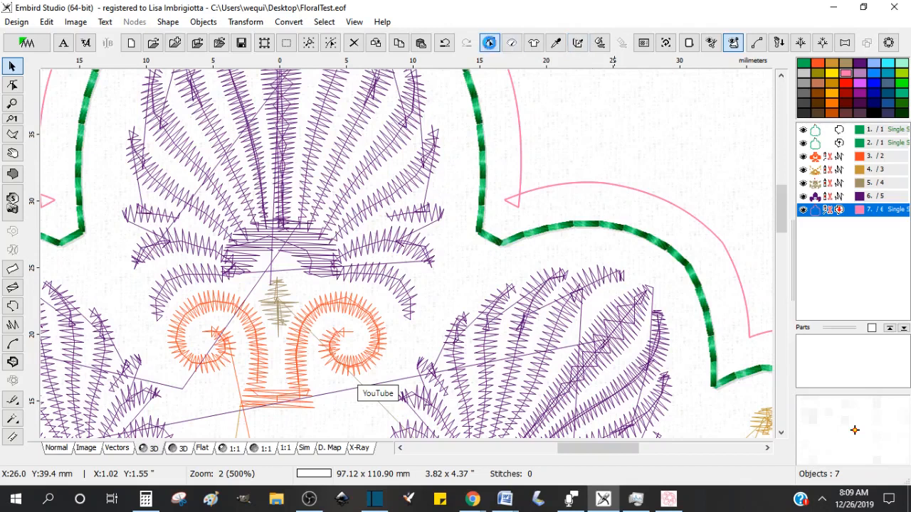
{"action": "left_click", "coordinate": [489, 45]}
{"action": "left_click", "coordinate": [518, 208]}
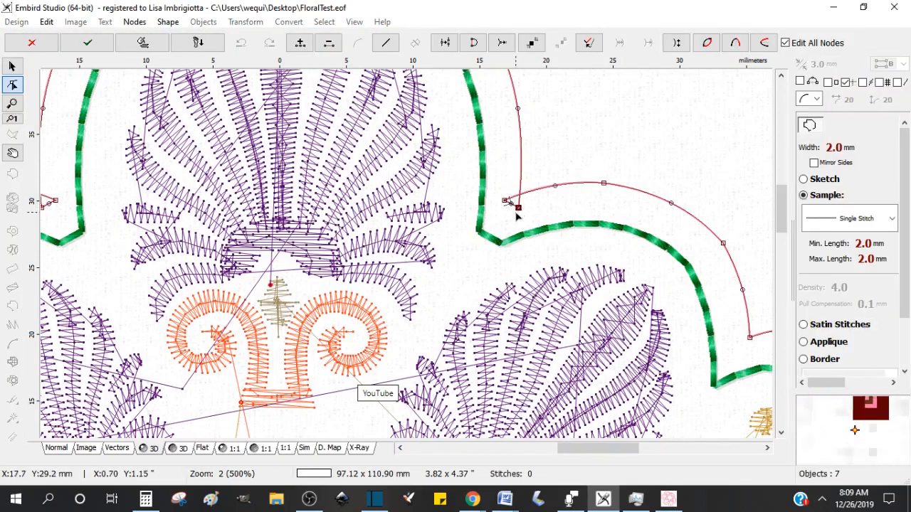
{"action": "key", "text": "Delete"}
{"action": "key", "text": "Delete"}
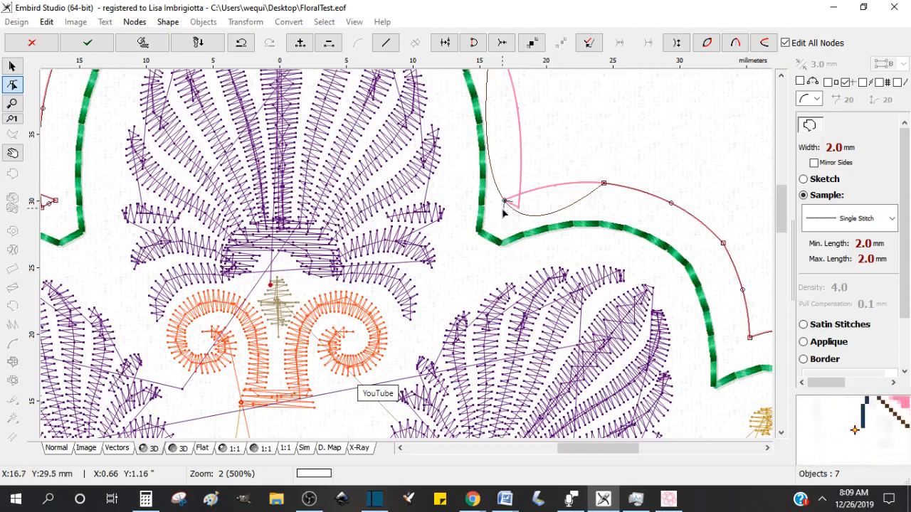
{"action": "key", "text": "ctrl+z"}
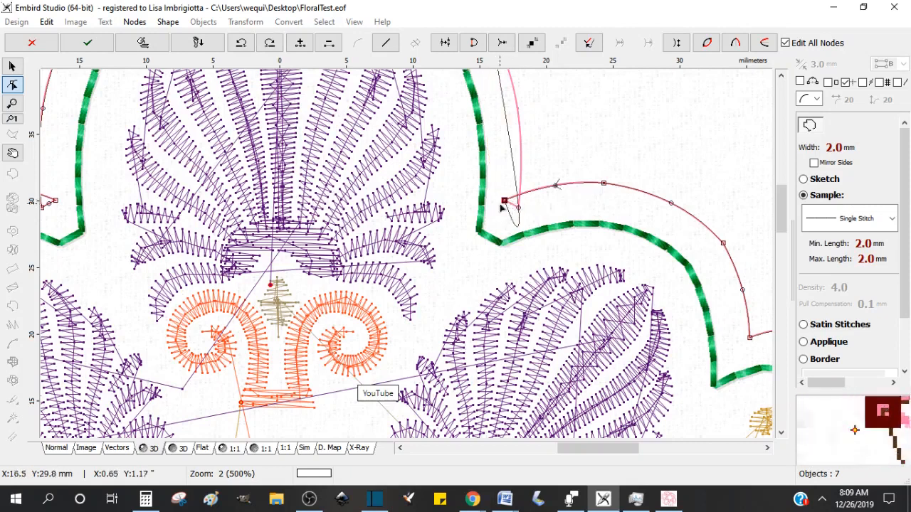
{"action": "left_click_drag", "start_coordinate": [781, 196], "coordinate": [780, 176]}
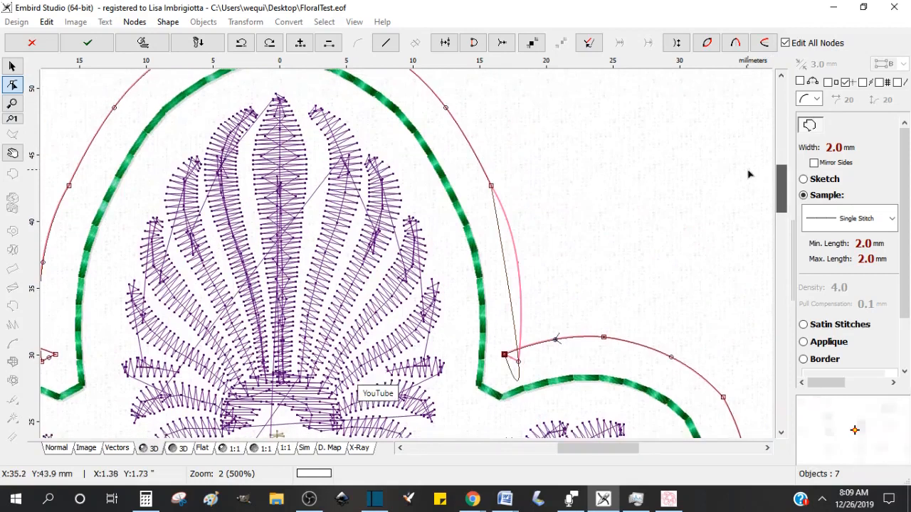
{"action": "key", "text": "Return"}
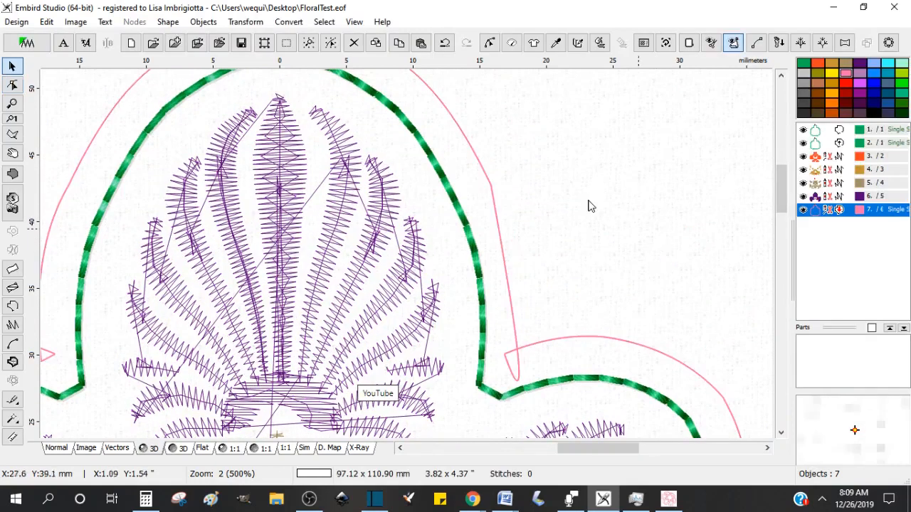
Step: Duplicate the expanded outline and recolor the copy green
{"action": "left_click", "coordinate": [206, 102]}
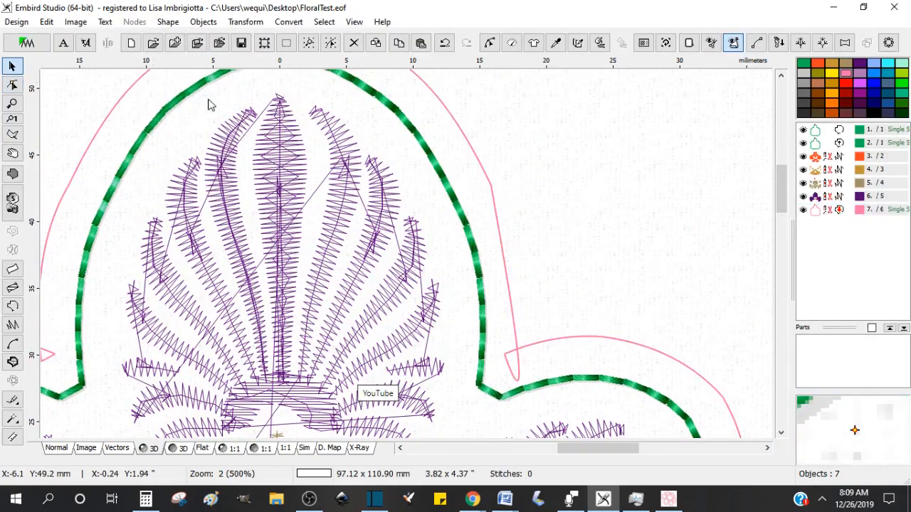
{"action": "left_click", "coordinate": [863, 213]}
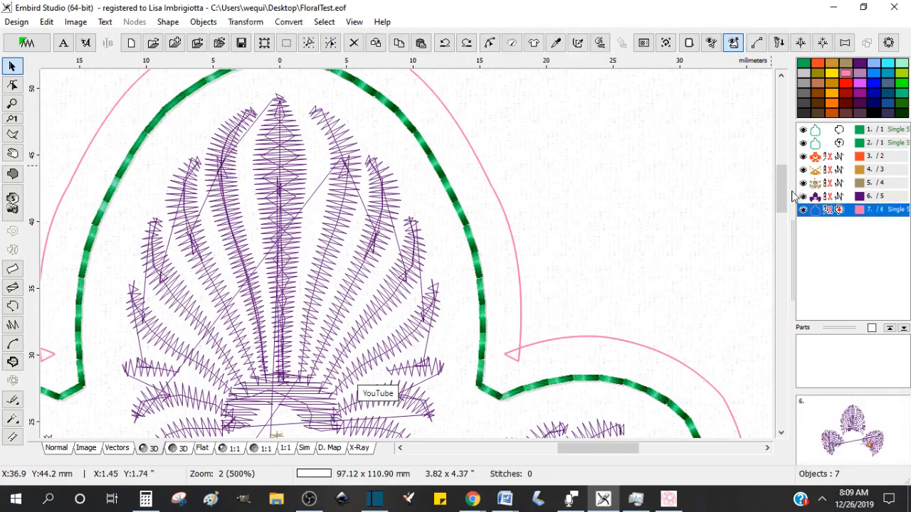
{"action": "key", "text": "ctrl+d"}
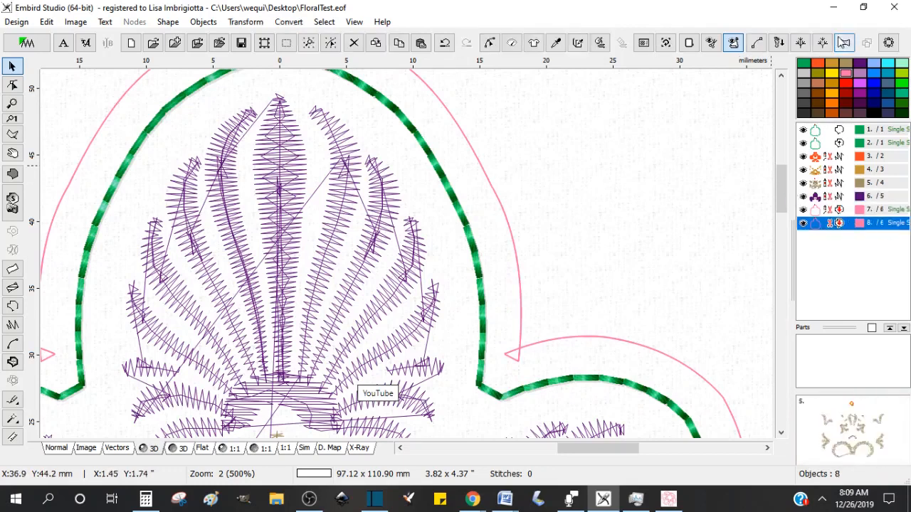
{"action": "left_click_drag", "start_coordinate": [875, 226], "coordinate": [873, 225]}
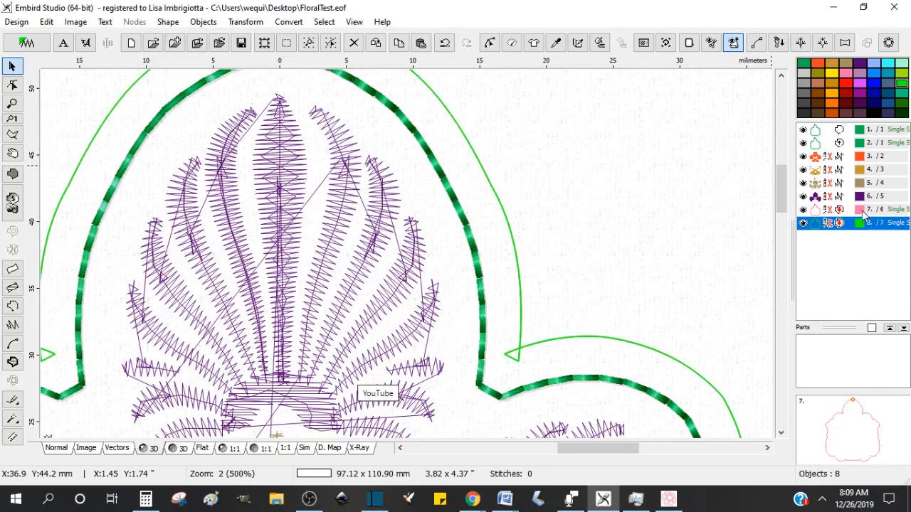
Step: Clean up the expanded outline's nodes at both inner corners of the top lobe by deleting and moving nodes
{"action": "left_click", "coordinate": [863, 209]}
{"action": "left_click", "coordinate": [489, 43]}
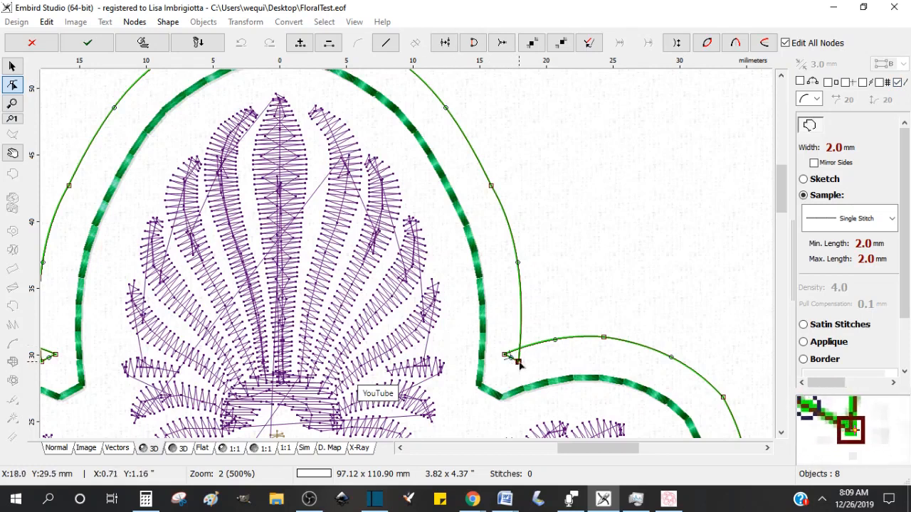
{"action": "left_click_drag", "start_coordinate": [519, 364], "coordinate": [519, 353]}
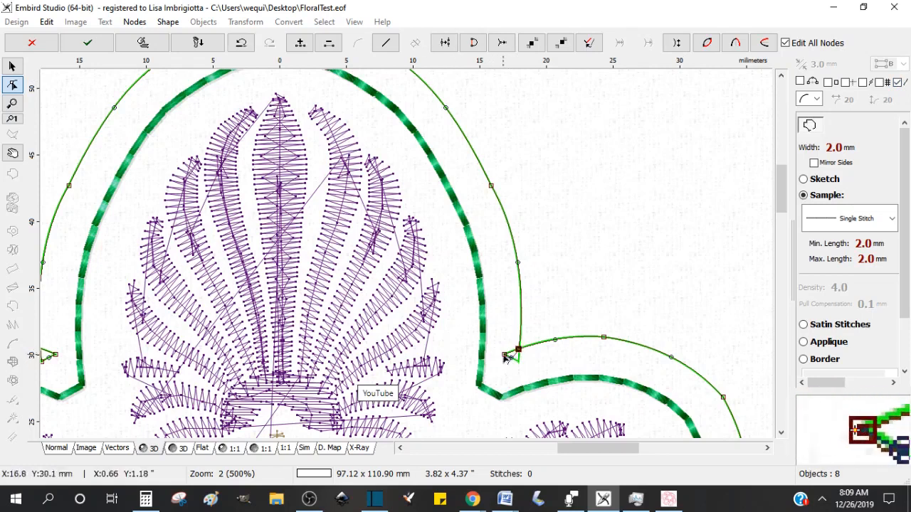
{"action": "key", "text": "Delete"}
{"action": "left_click_drag", "start_coordinate": [504, 354], "coordinate": [562, 339]}
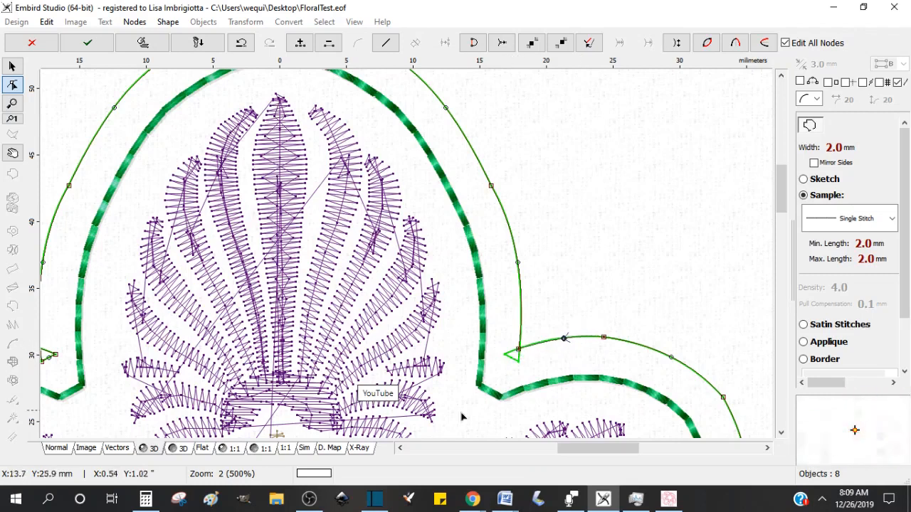
{"action": "left_click_drag", "start_coordinate": [575, 453], "coordinate": [536, 453]}
{"action": "left_click", "coordinate": [366, 355]}
{"action": "key", "text": "Delete"}
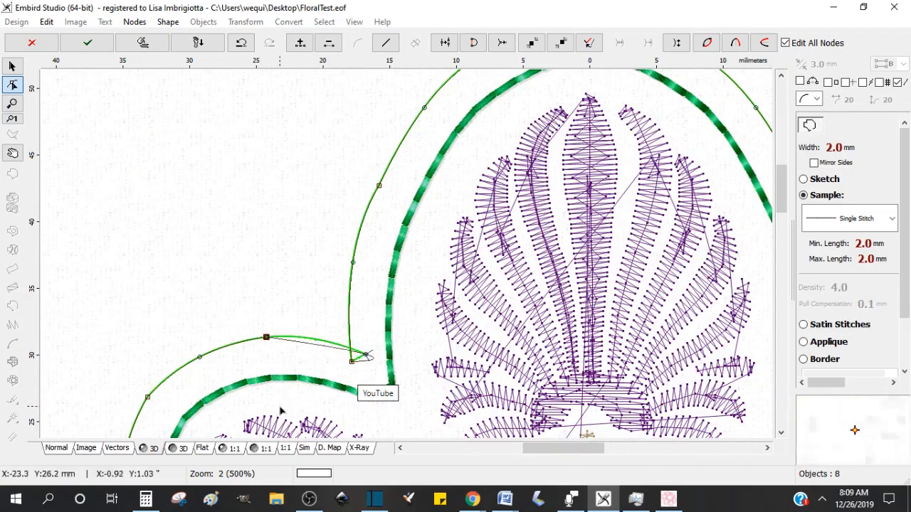
{"action": "mouse_move", "coordinate": [366, 354]}
{"action": "left_mouse_down"}
{"action": "mouse_move", "coordinate": [309, 339]}
{"action": "mouse_move", "coordinate": [352, 350]}
{"action": "left_mouse_up"}
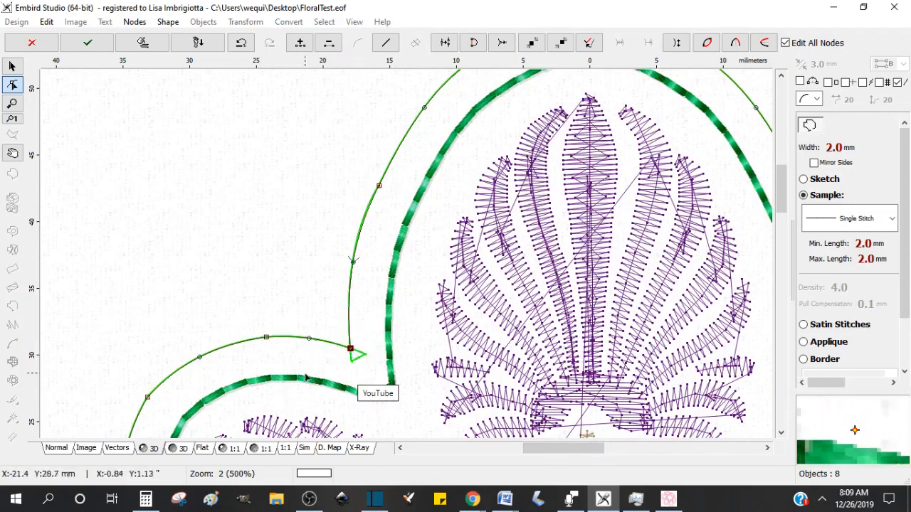
{"action": "key", "text": "Return"}
Step: Delete the green duplicate of the expanded outline
{"action": "scroll", "coordinate": [315, 410], "scroll_direction": "down", "scroll_amount": 1}
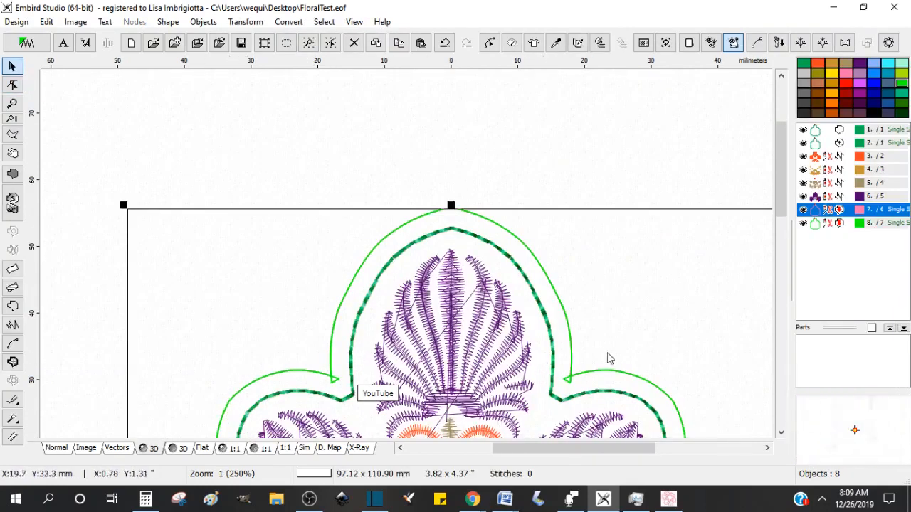
{"action": "left_click", "coordinate": [868, 224]}
{"action": "key", "text": "Delete"}
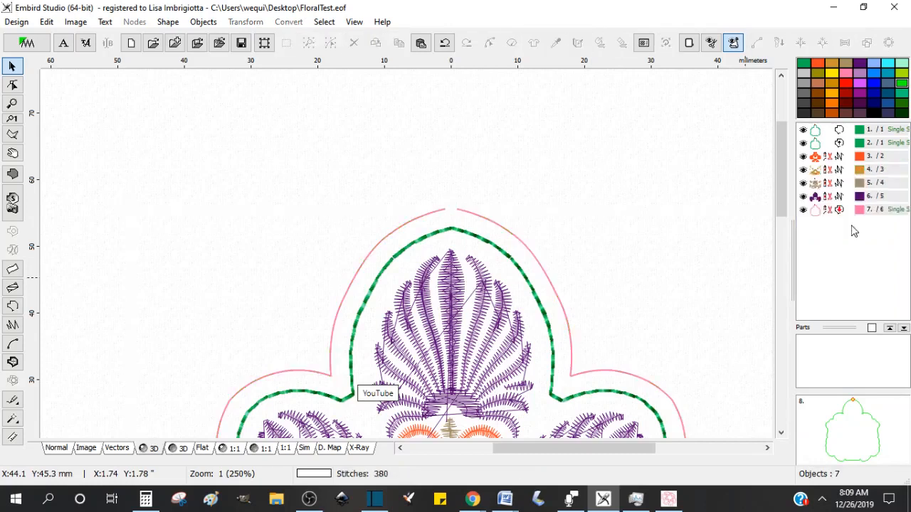
Step: Move the expanded outline's start node onto the vertical center line at the top and close the gap to its end node
{"action": "left_click", "coordinate": [846, 210]}
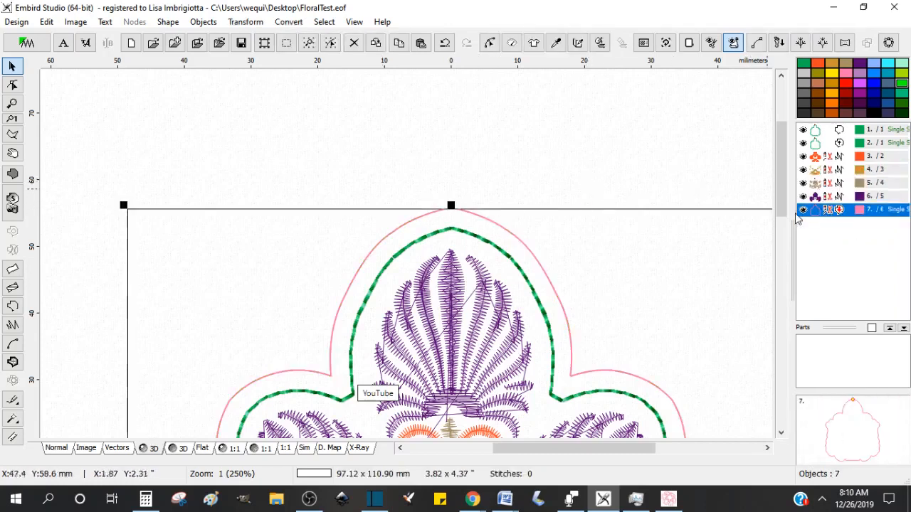
{"action": "left_click", "coordinate": [489, 42]}
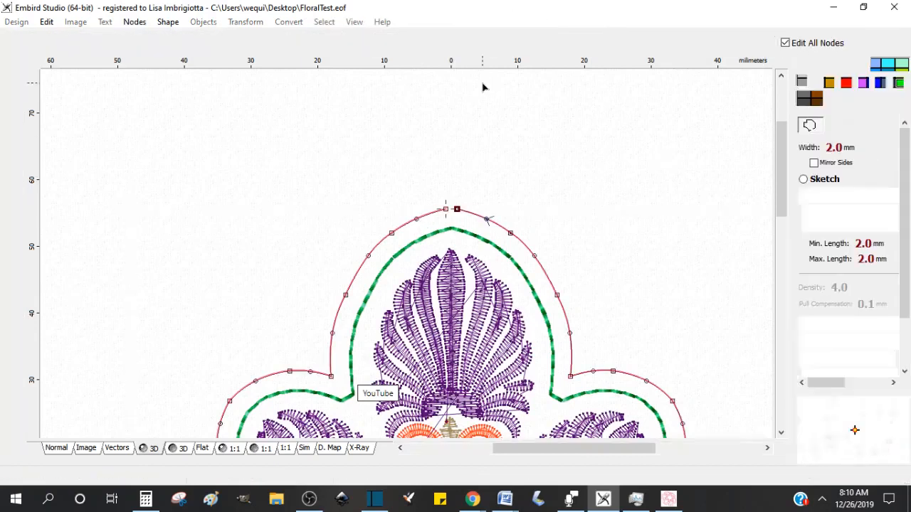
{"action": "scroll", "coordinate": [437, 225], "scroll_direction": "up", "scroll_amount": 3}
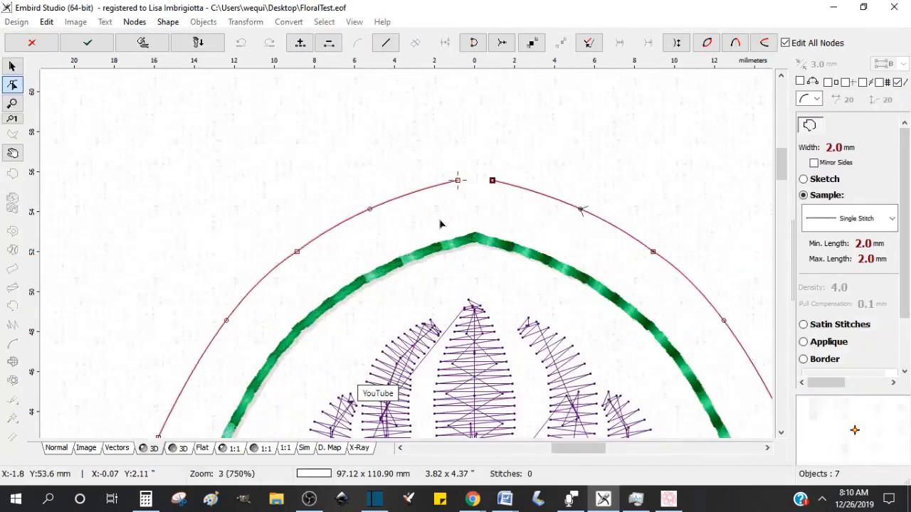
{"action": "left_click", "coordinate": [118, 448]}
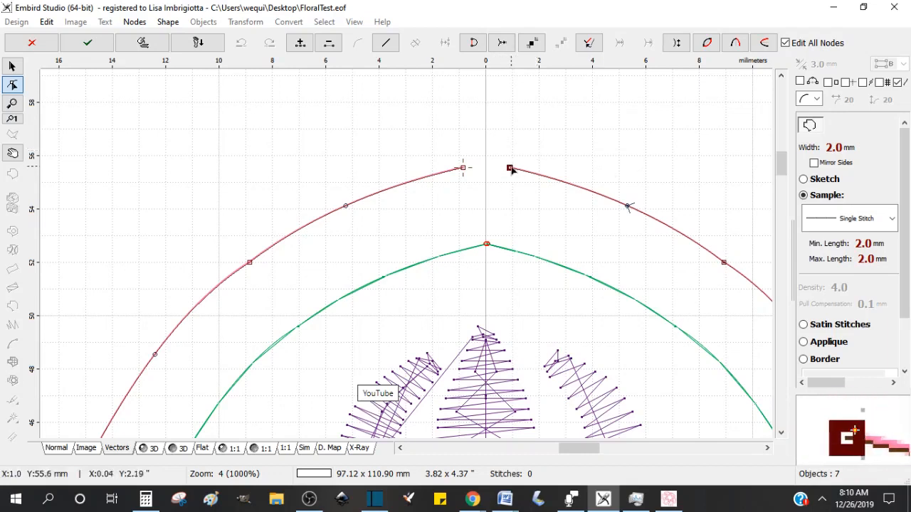
{"action": "left_click_drag", "start_coordinate": [463, 169], "coordinate": [485, 166]}
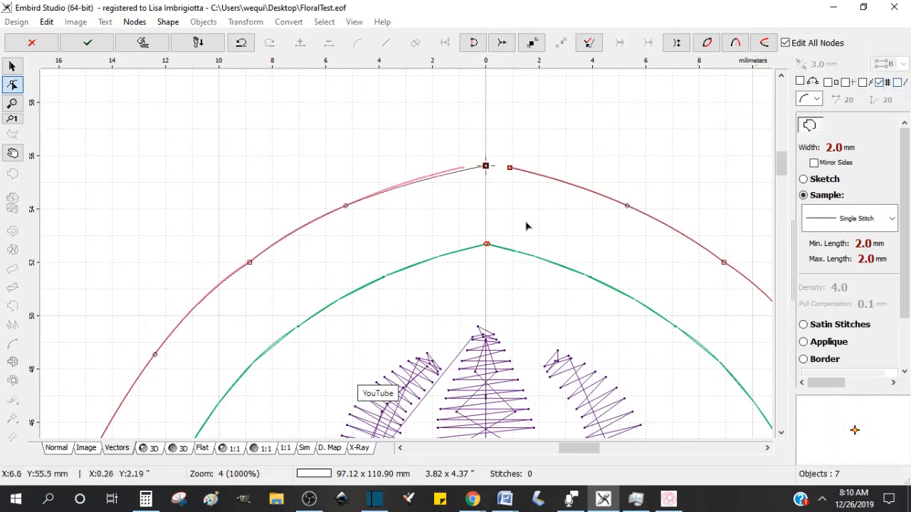
{"action": "left_click_drag", "start_coordinate": [485, 166], "coordinate": [484, 162]}
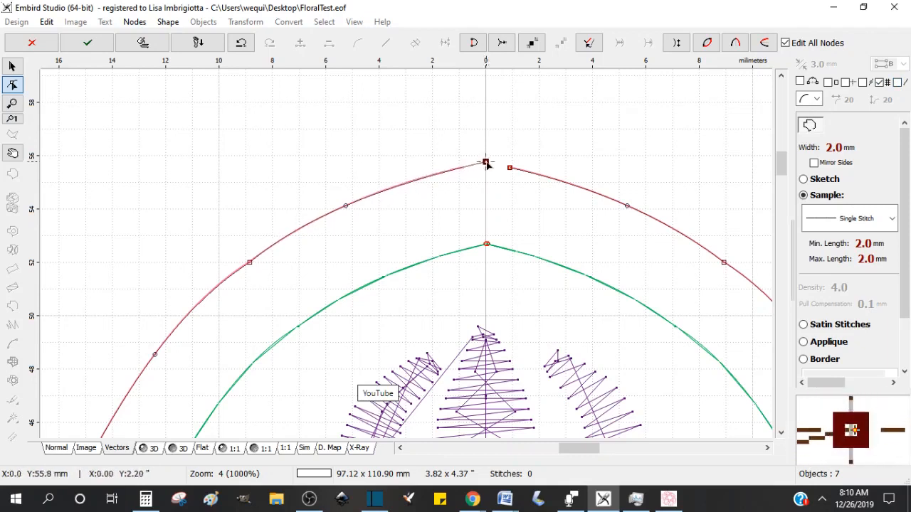
{"action": "left_click", "coordinate": [511, 169]}
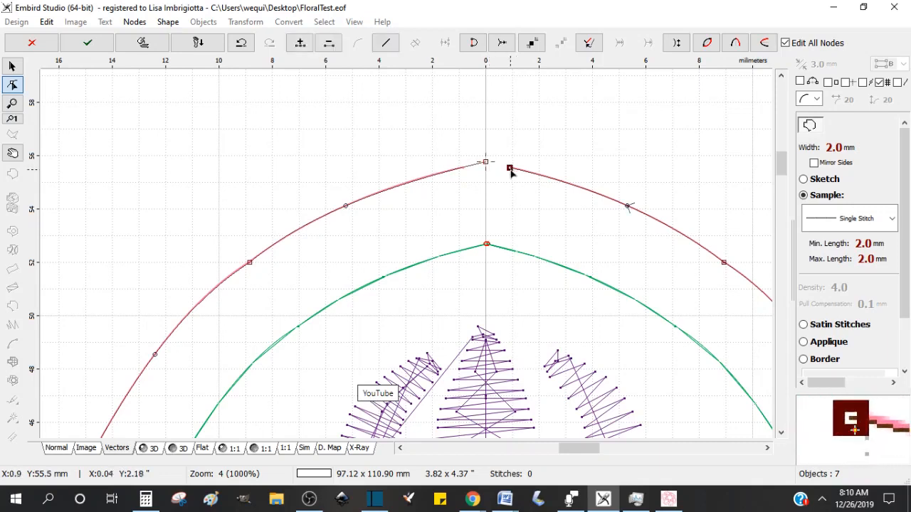
{"action": "right_click", "coordinate": [511, 170]}
{"action": "left_click", "coordinate": [569, 209]}
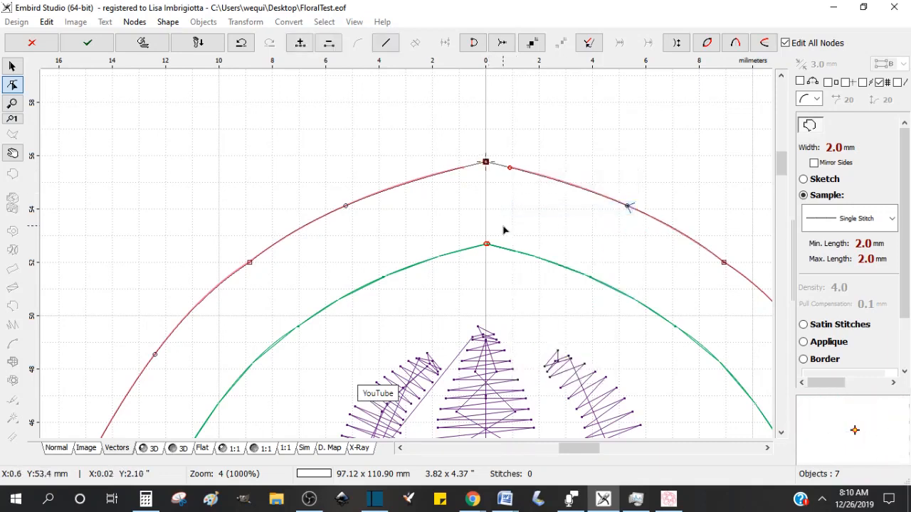
Step: Confirm the node edits on the expanded outline
{"action": "key", "text": "Return"}
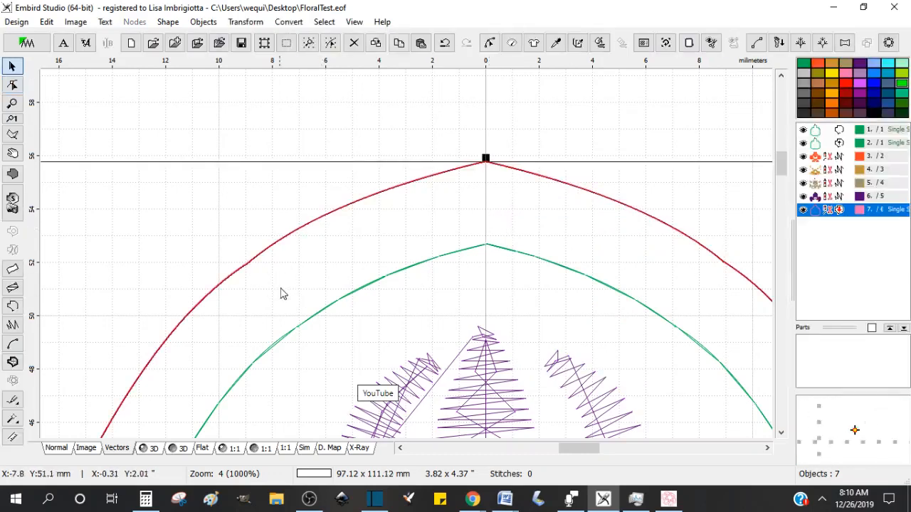
{"action": "scroll", "coordinate": [333, 286], "scroll_direction": "down", "scroll_amount": 2}
{"action": "scroll", "coordinate": [337, 286], "scroll_direction": "down", "scroll_amount": 1}
{"action": "left_click_drag", "start_coordinate": [782, 152], "coordinate": [783, 189]}
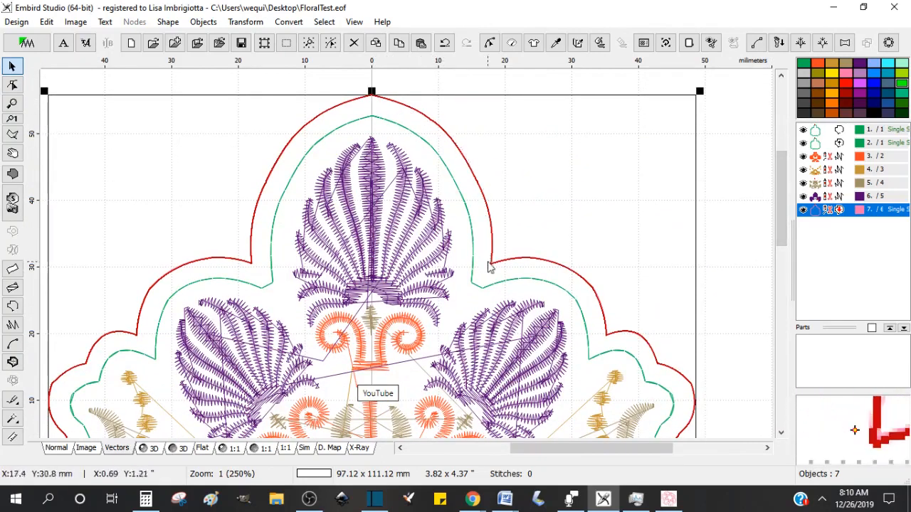
Step: Delete and move nodes on the top lobe's right shoulder of the expanded outline and discard the node edit
{"action": "left_click", "coordinate": [489, 44]}
{"action": "left_click", "coordinate": [430, 122]}
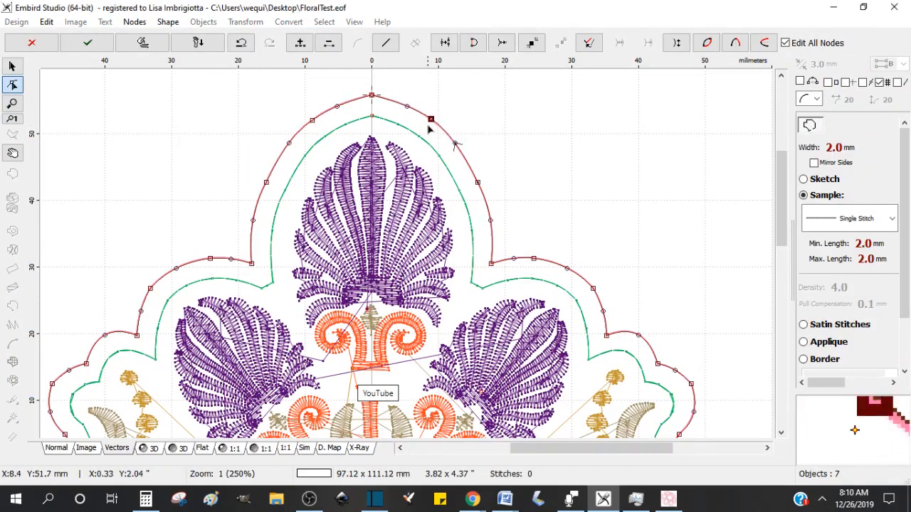
{"action": "key", "text": "Delete"}
{"action": "left_click_drag", "start_coordinate": [478, 183], "coordinate": [460, 150]}
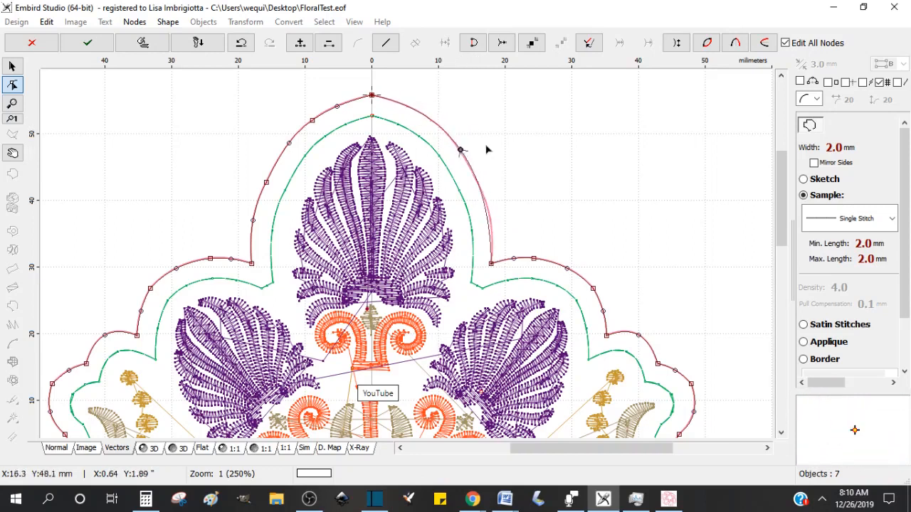
{"action": "left_click", "coordinate": [898, 82]}
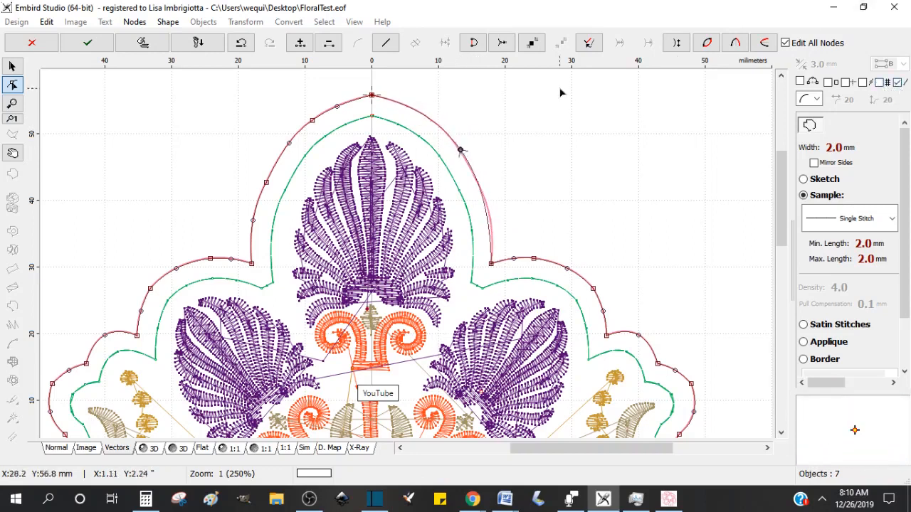
{"action": "mouse_move", "coordinate": [462, 153]}
{"action": "left_mouse_down"}
{"action": "mouse_move", "coordinate": [467, 161]}
{"action": "mouse_move", "coordinate": [457, 143]}
{"action": "mouse_move", "coordinate": [462, 150]}
{"action": "left_mouse_up"}
{"action": "left_click", "coordinate": [21, 39]}
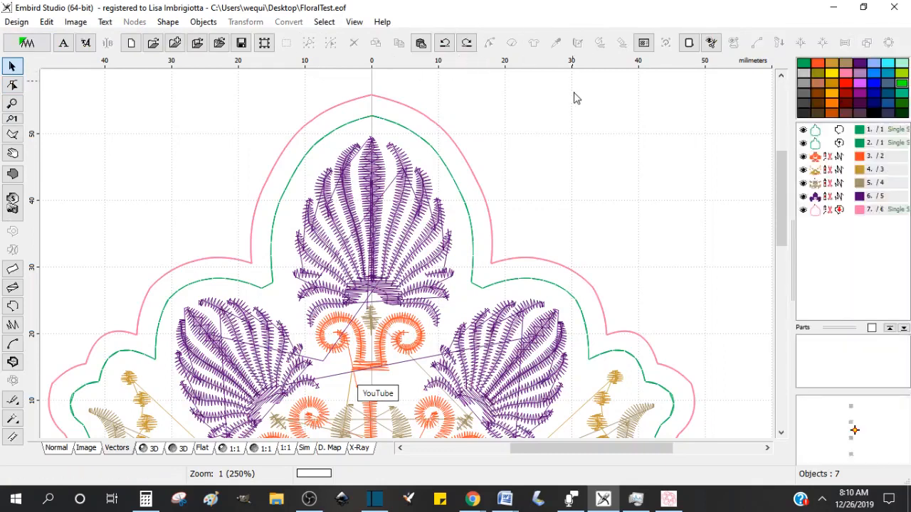
Step: Paste a copy of the expanded outline as a reference and recolor it green
{"action": "left_click", "coordinate": [835, 211]}
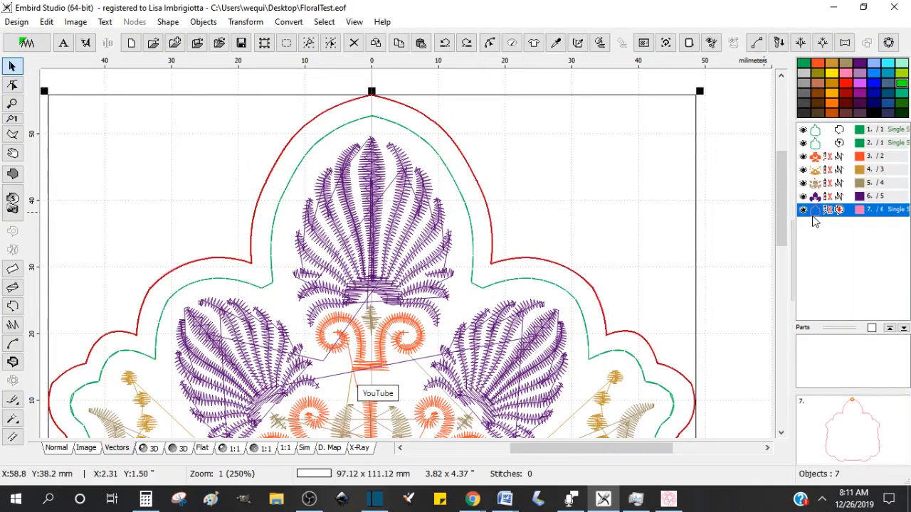
{"action": "key", "text": "ctrl+v"}
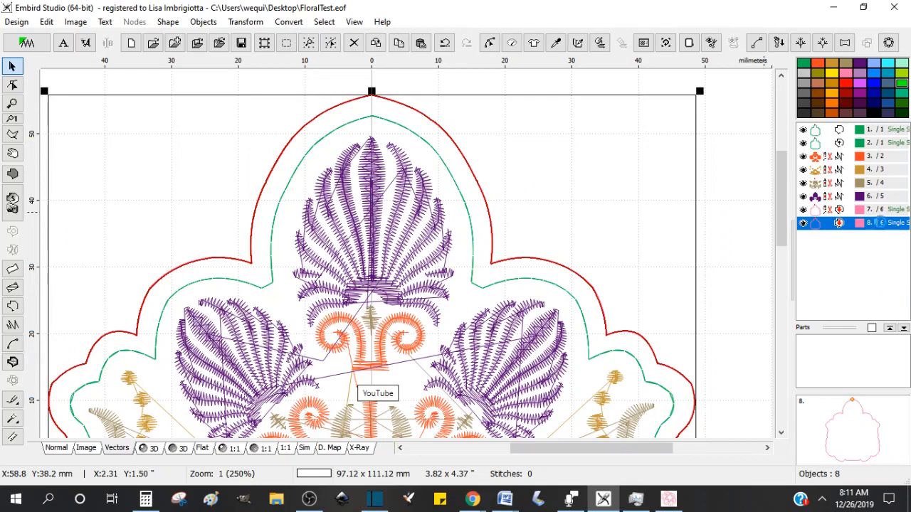
{"action": "left_click", "coordinate": [858, 209]}
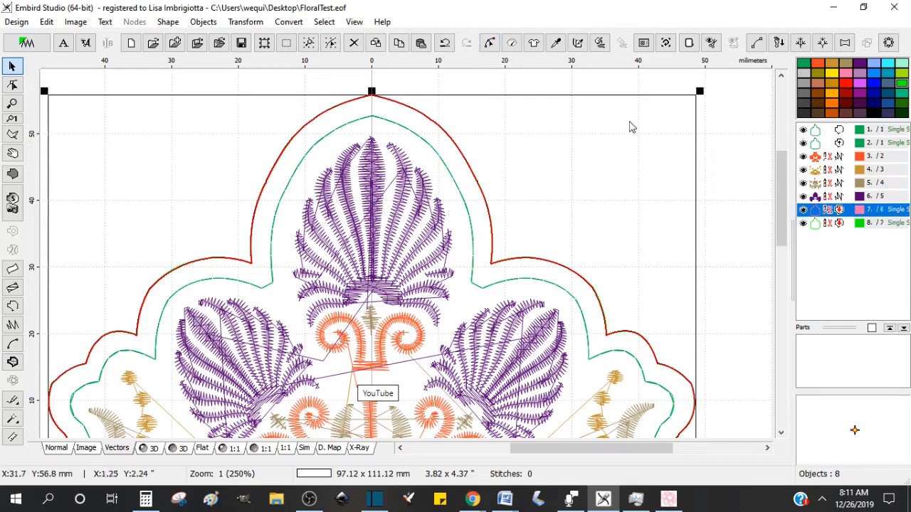
Step: Reshape the expanded outline's top lobe by deleting shoulder nodes and aligning both shoulder nodes to a horizontal guide
{"action": "left_click", "coordinate": [489, 43]}
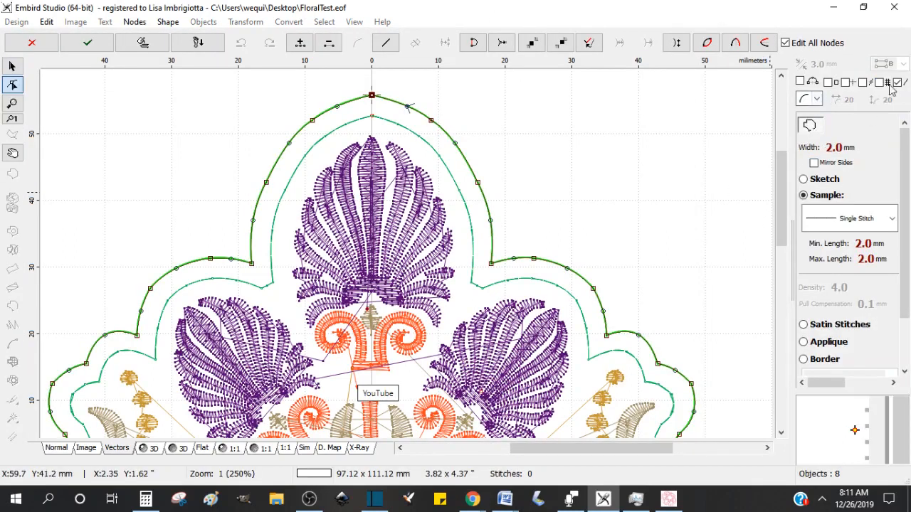
{"action": "left_click", "coordinate": [431, 121]}
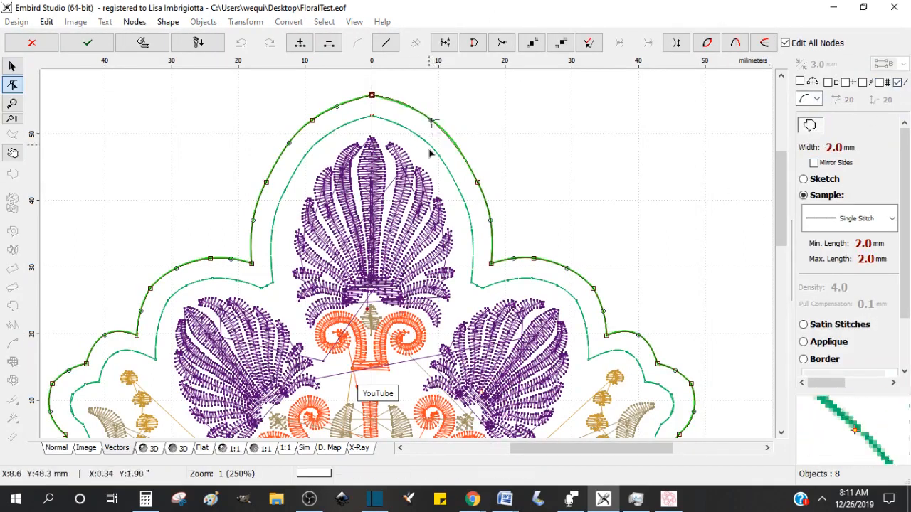
{"action": "left_click", "coordinate": [477, 183]}
{"action": "key", "text": "Delete"}
{"action": "left_click_drag", "start_coordinate": [478, 180], "coordinate": [464, 147]}
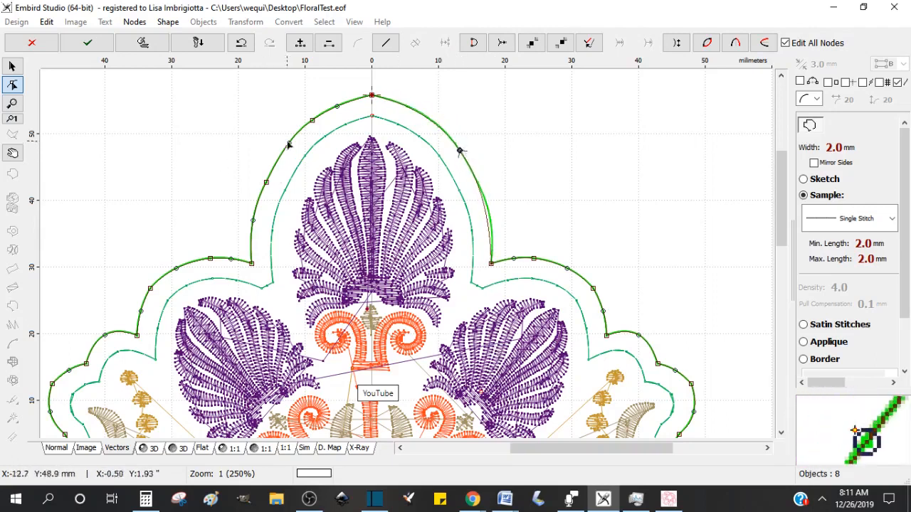
{"action": "left_click", "coordinate": [313, 122]}
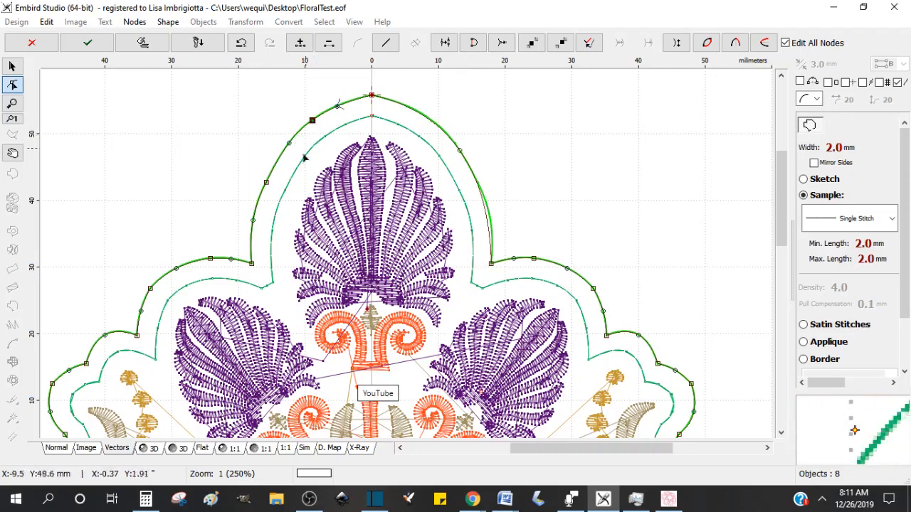
{"action": "left_click", "coordinate": [266, 185]}
{"action": "left_click_drag", "start_coordinate": [268, 184], "coordinate": [282, 154]}
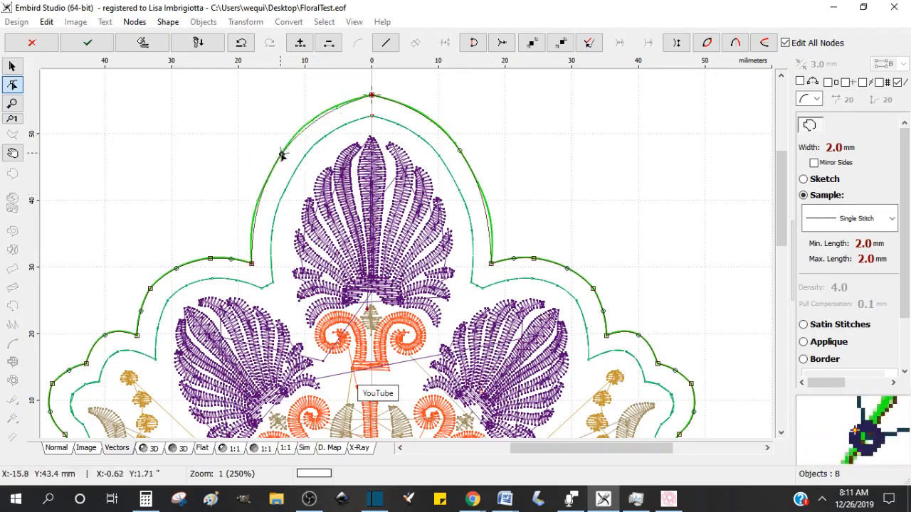
{"action": "left_click_drag", "start_coordinate": [398, 61], "coordinate": [418, 153]}
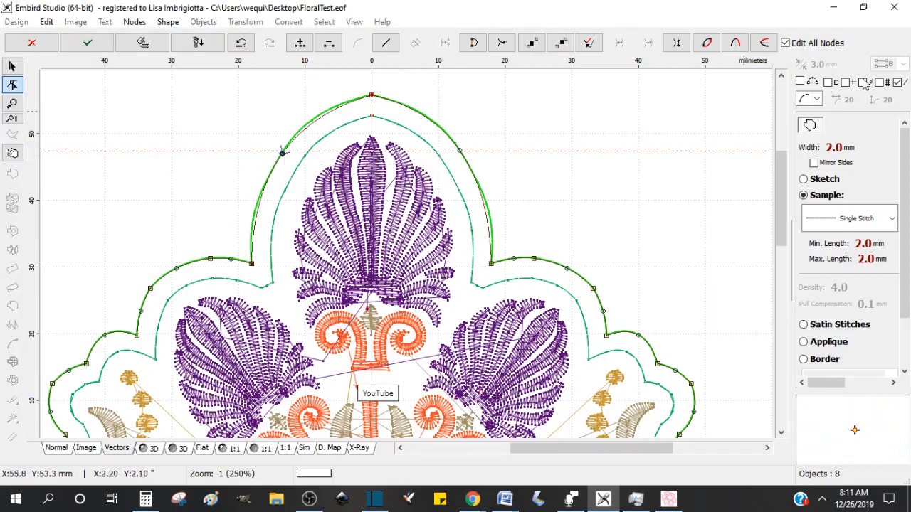
{"action": "left_click", "coordinate": [846, 84]}
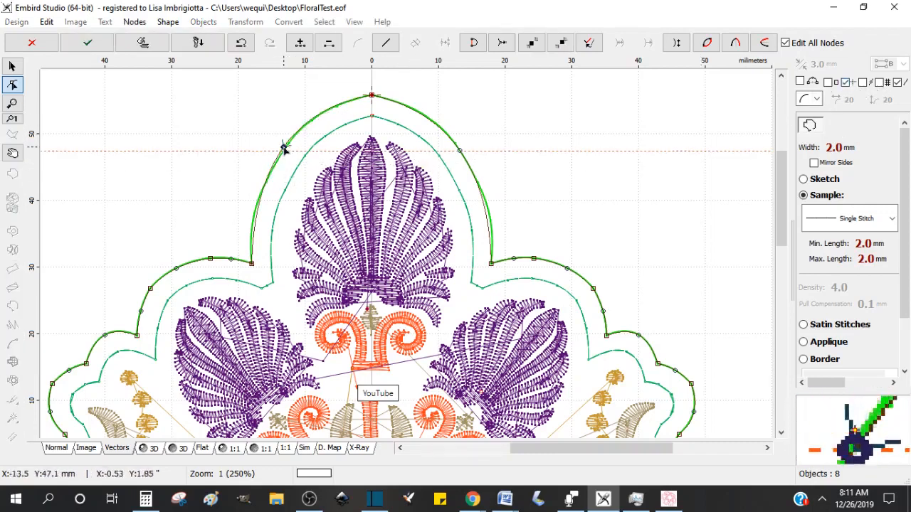
{"action": "left_click", "coordinate": [461, 152]}
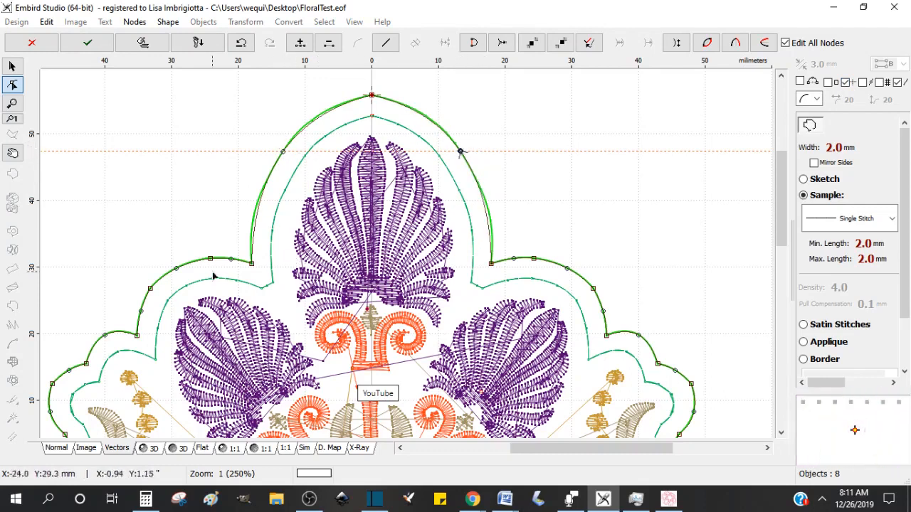
{"action": "key", "text": "Return"}
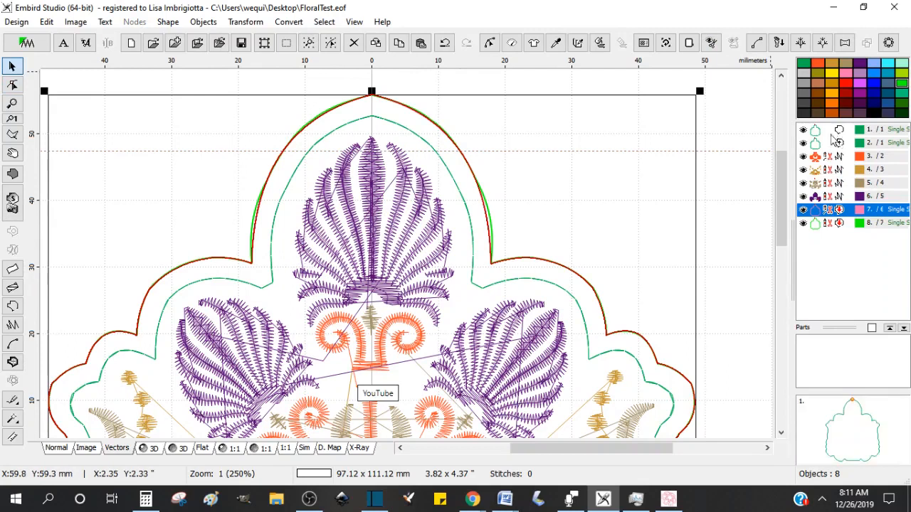
Step: Delete the green reference copy of the outline
{"action": "left_click", "coordinate": [808, 222]}
{"action": "key", "text": "Delete"}
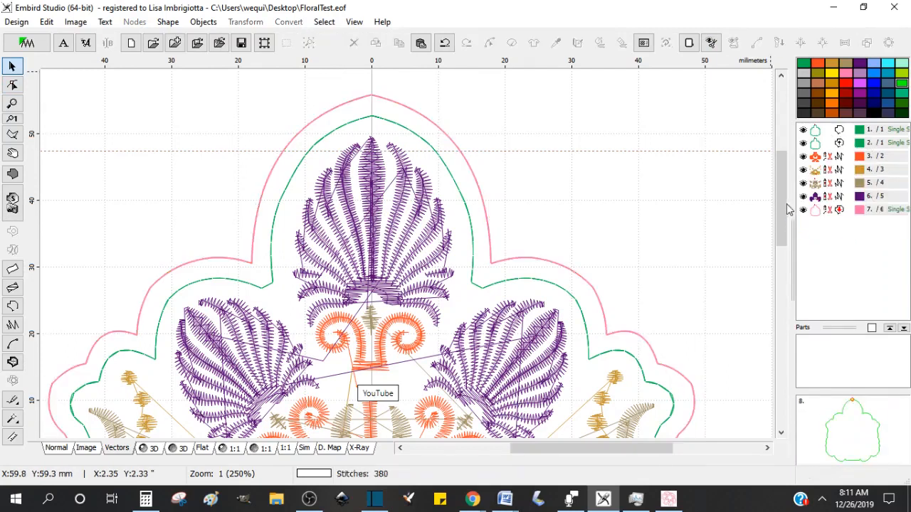
{"action": "left_click_drag", "start_coordinate": [783, 205], "coordinate": [774, 230]}
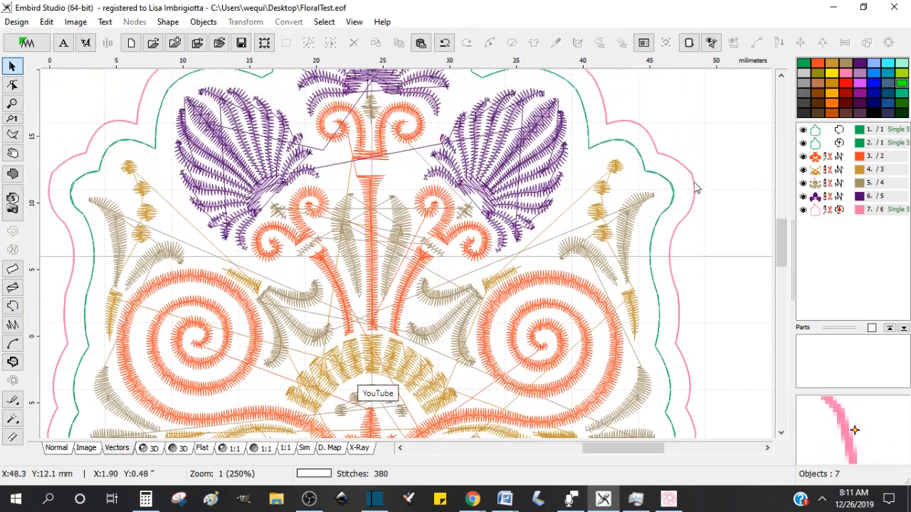
{"action": "scroll", "coordinate": [696, 184], "scroll_direction": "up", "scroll_amount": 1}
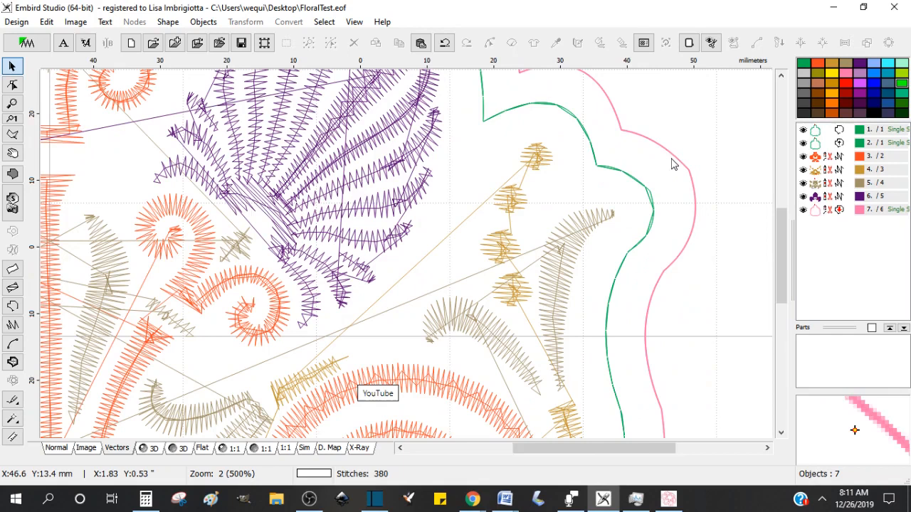
{"action": "scroll", "coordinate": [675, 168], "scroll_direction": "down", "scroll_amount": 3}
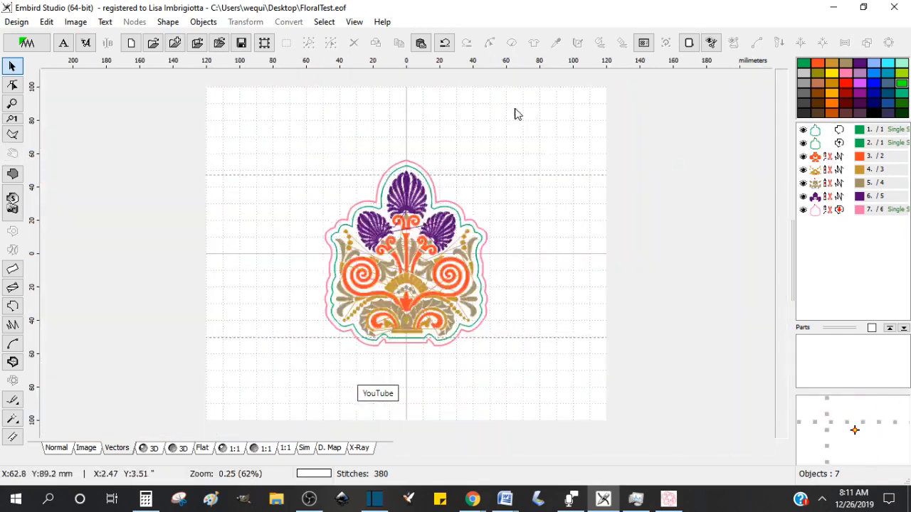
Step: Convert the expanded outline to satin stitches with a width of 3.0 mm and apply it
{"action": "left_click", "coordinate": [833, 210]}
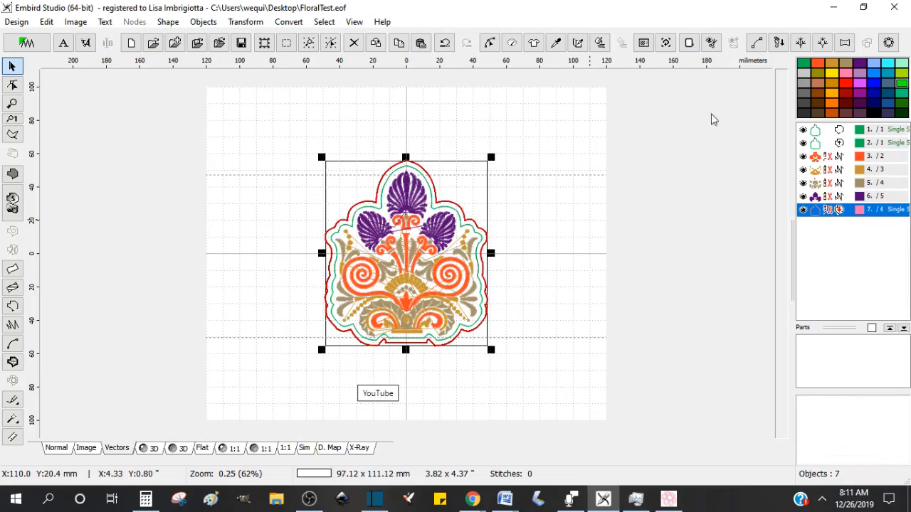
{"action": "left_click", "coordinate": [512, 43]}
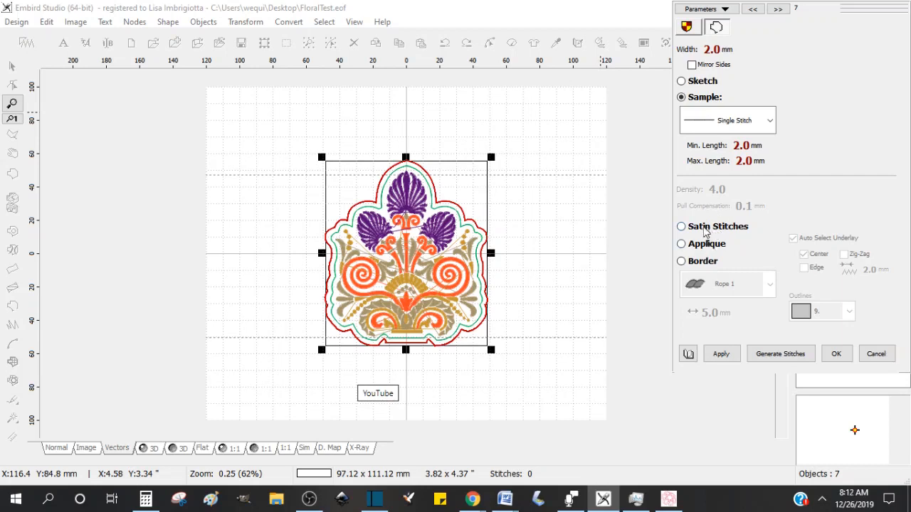
{"action": "left_click", "coordinate": [681, 226]}
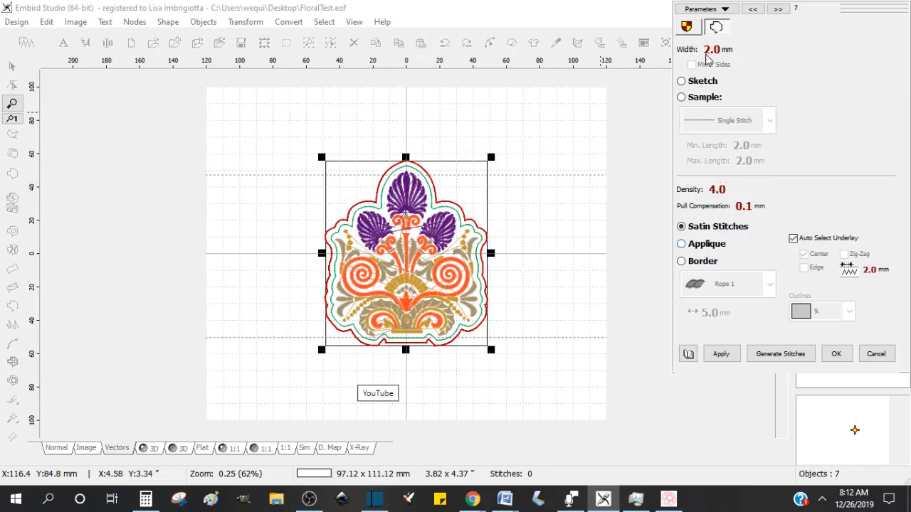
{"action": "left_click", "coordinate": [689, 51]}
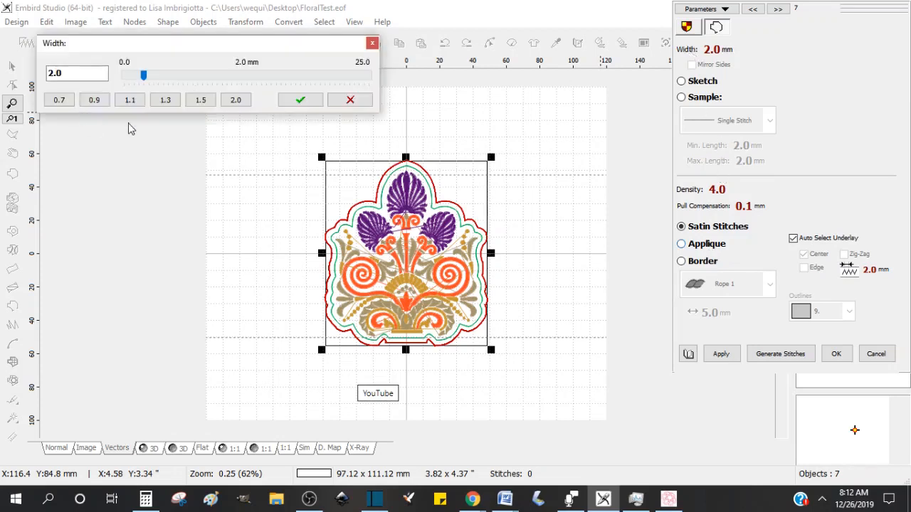
{"action": "double_click", "coordinate": [68, 69]}
{"action": "type", "text": "3"}
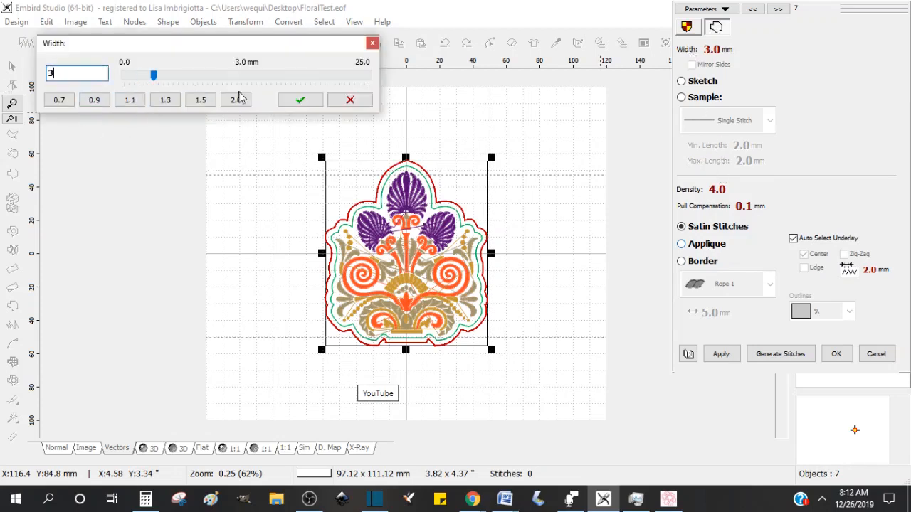
{"action": "left_click", "coordinate": [302, 101]}
{"action": "left_click", "coordinate": [724, 355]}
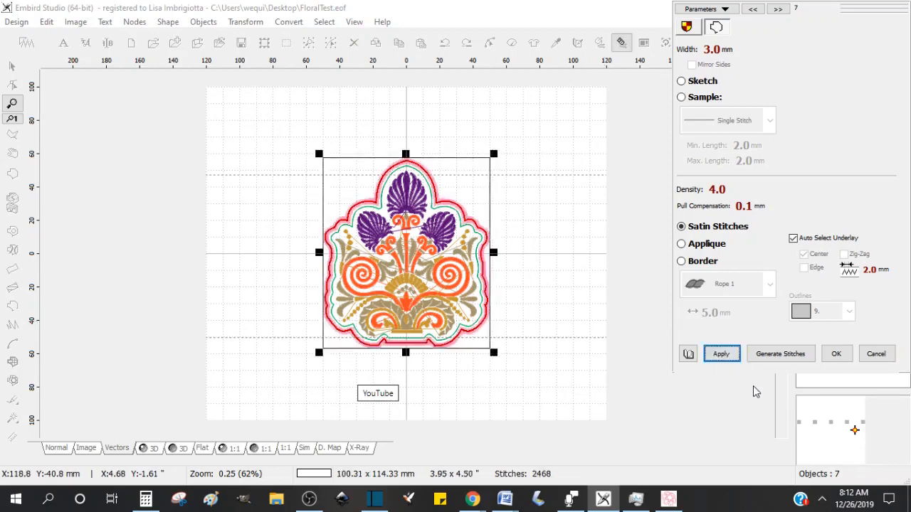
{"action": "left_click", "coordinate": [838, 355]}
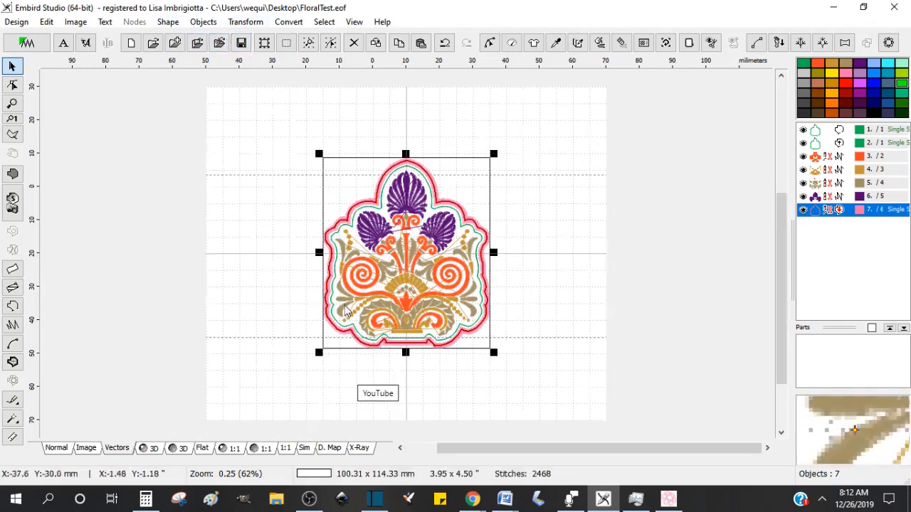
Step: Preview the stitched design in the 3D view
{"action": "scroll", "coordinate": [347, 311], "scroll_direction": "up", "scroll_amount": 1}
{"action": "left_click", "coordinate": [154, 449]}
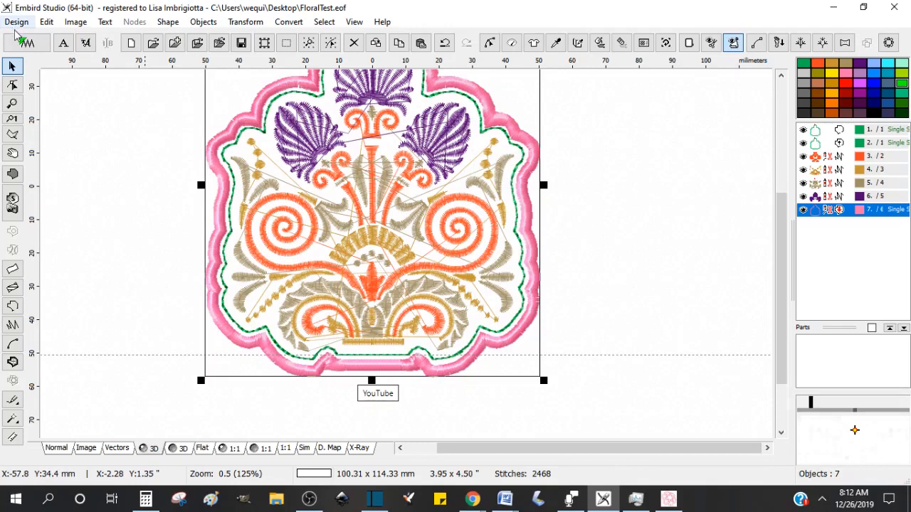
Step: Transfer the design to Embird Editor, dismissing the file conversion dialog
{"action": "left_click", "coordinate": [25, 44]}
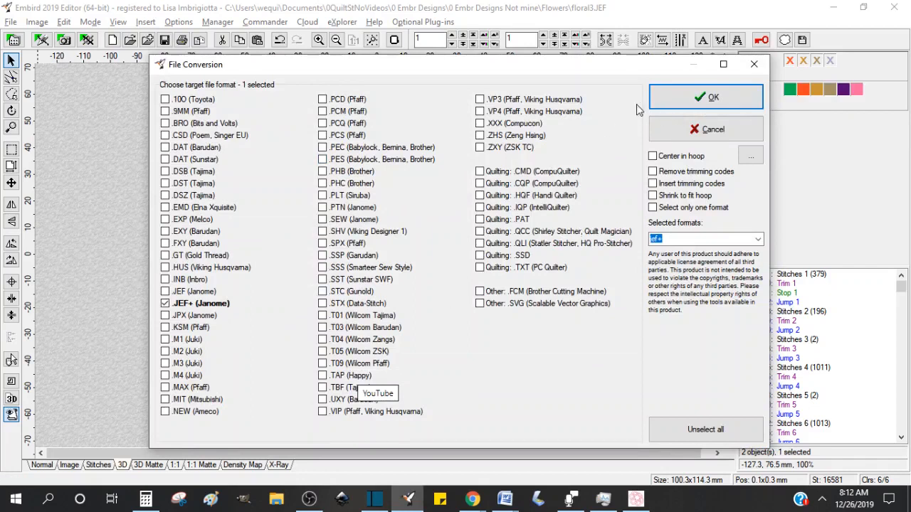
{"action": "left_click", "coordinate": [708, 126]}
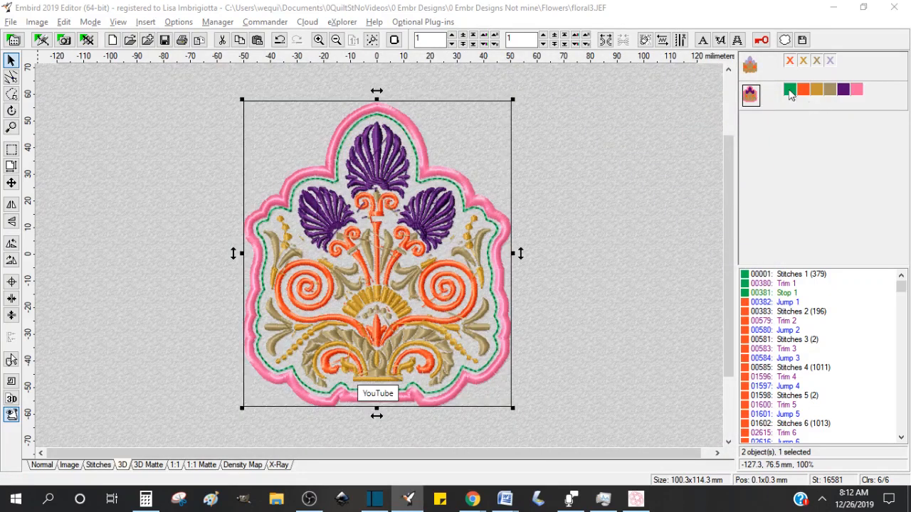
Step: Select the original floral design in Embird Editor to compare it with the outlined version
{"action": "left_click", "coordinate": [833, 8]}
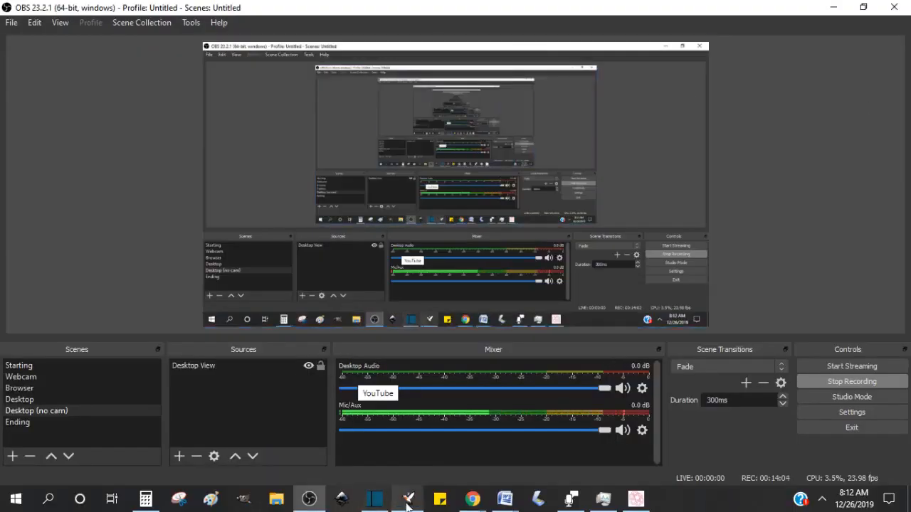
{"action": "left_click", "coordinate": [407, 502]}
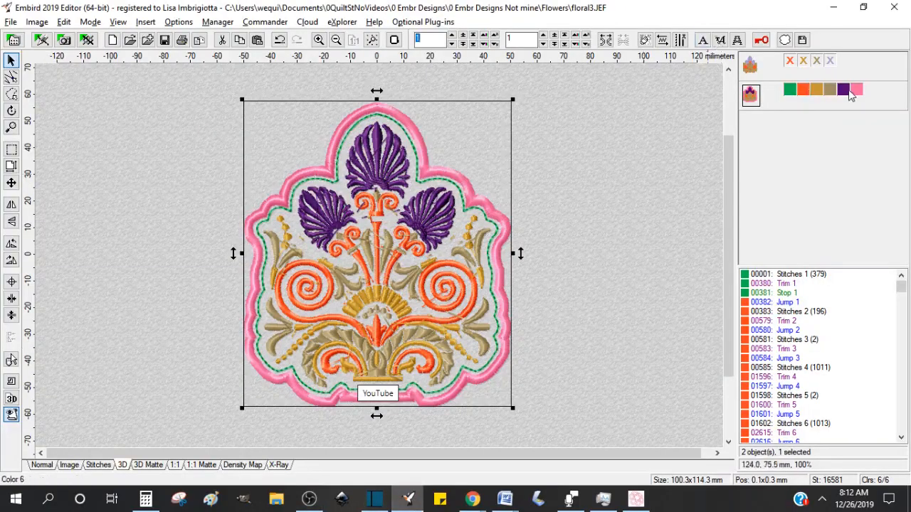
{"action": "left_click", "coordinate": [751, 66]}
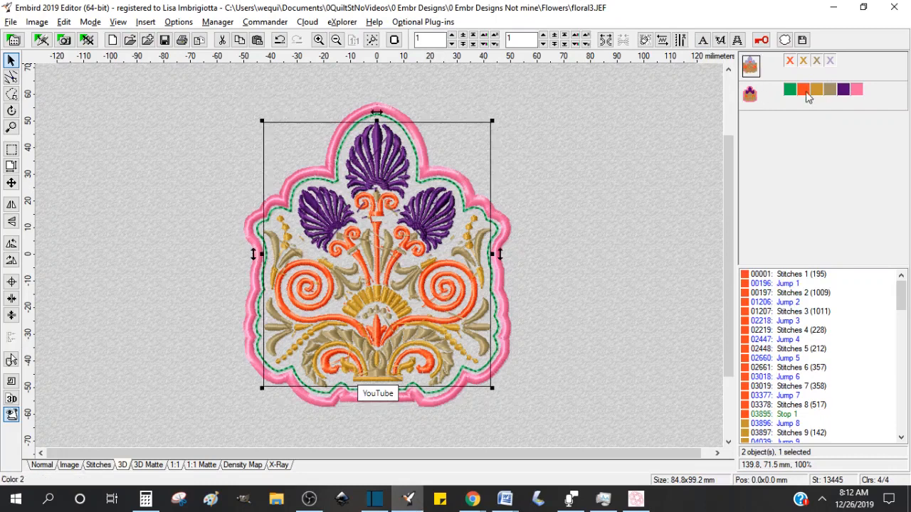
Step: Separate the green running-stitch outline and the pink satin border into their own objects
{"action": "right_click", "coordinate": [791, 90]}
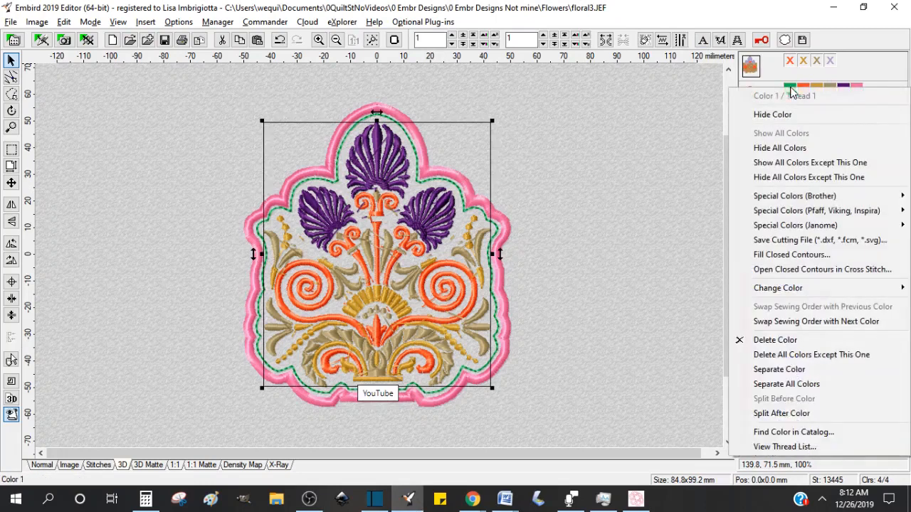
{"action": "left_click", "coordinate": [793, 369]}
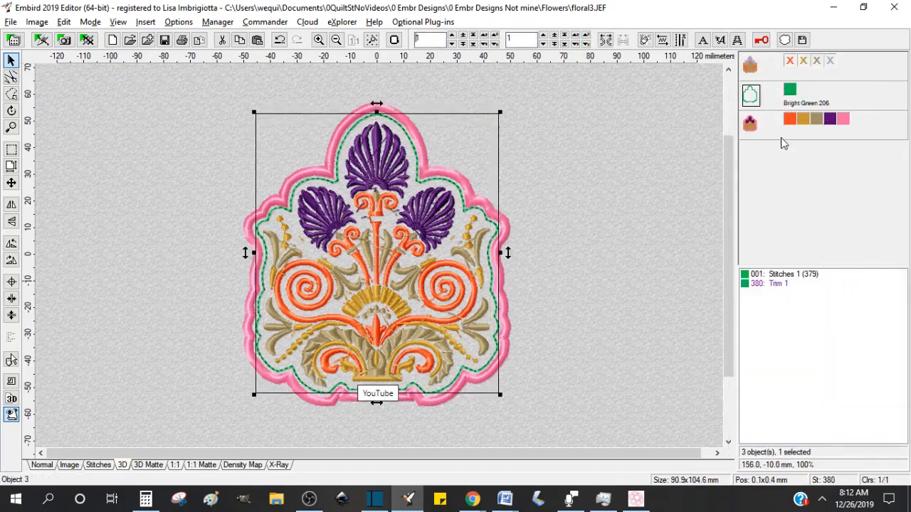
{"action": "right_click", "coordinate": [844, 120]}
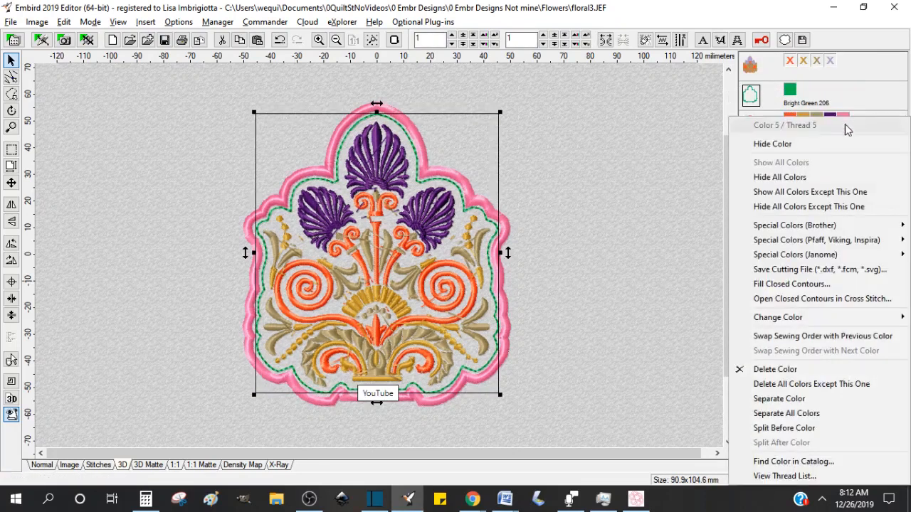
{"action": "left_click", "coordinate": [786, 403]}
Step: Delete the separated floral object and show all colors of the original floral design
{"action": "left_click", "coordinate": [749, 124]}
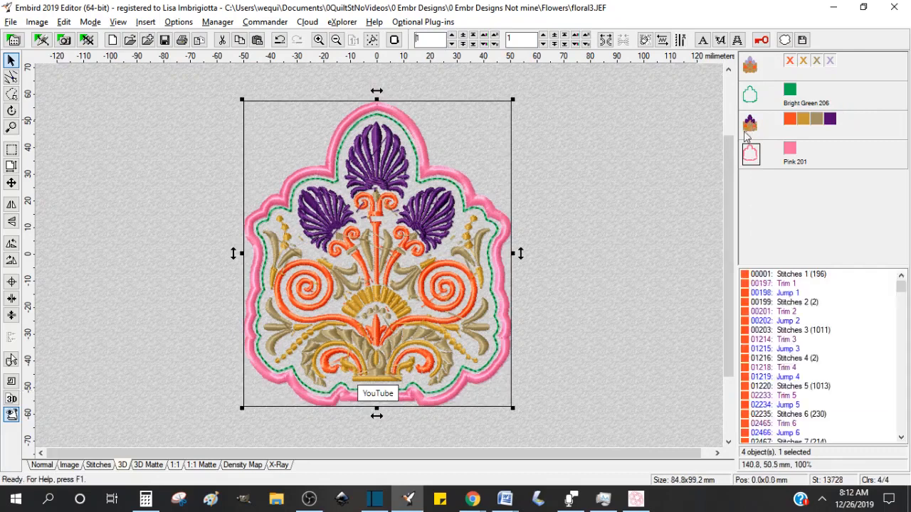
{"action": "key", "text": "Delete"}
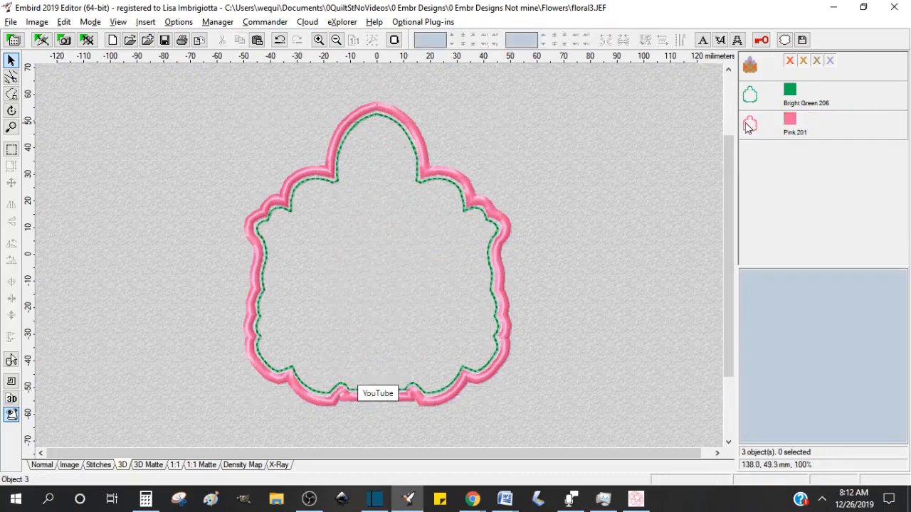
{"action": "right_click", "coordinate": [790, 63]}
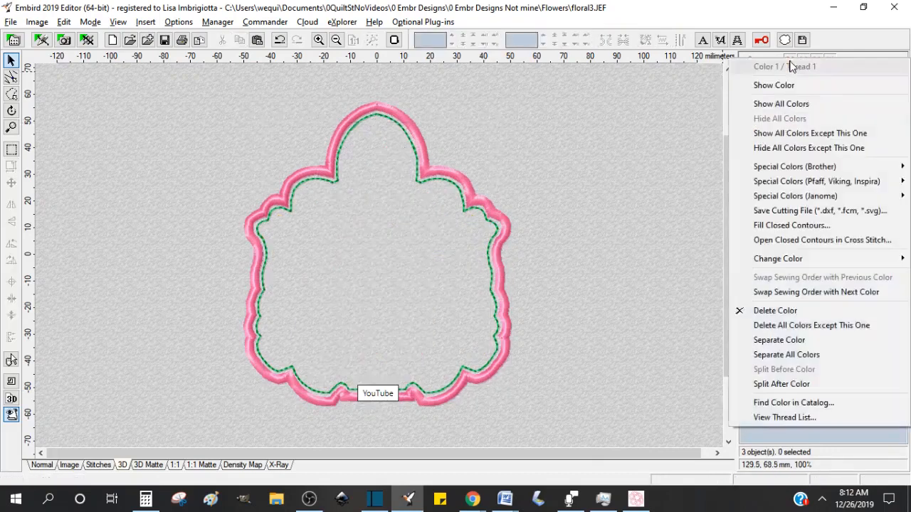
{"action": "left_click", "coordinate": [783, 107]}
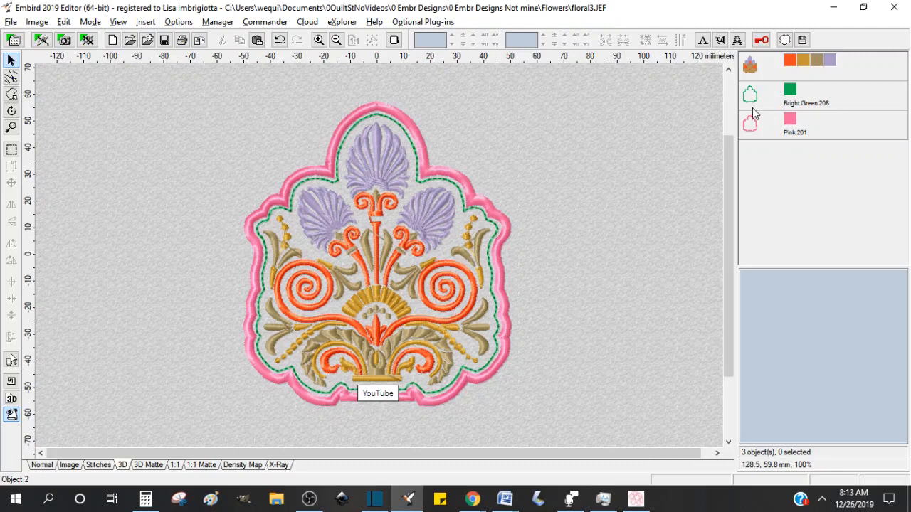
{"action": "mouse_move", "coordinate": [752, 128]}
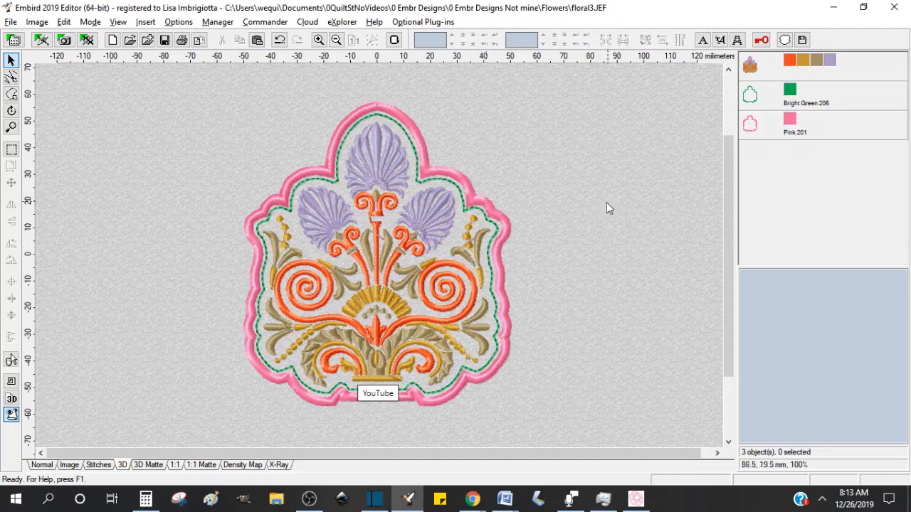
{"action": "left_click_drag", "start_coordinate": [729, 296], "coordinate": [726, 331]}
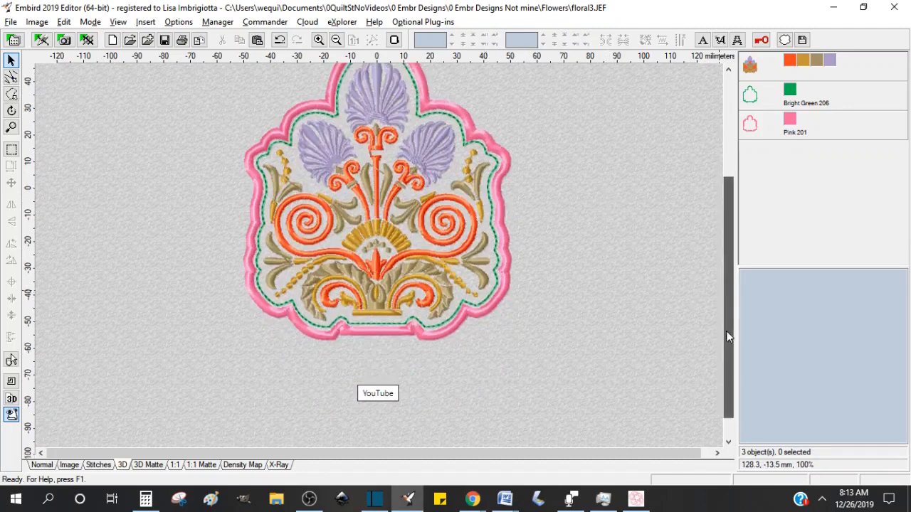
{"action": "scroll", "coordinate": [658, 316], "scroll_direction": "up", "scroll_amount": 3}
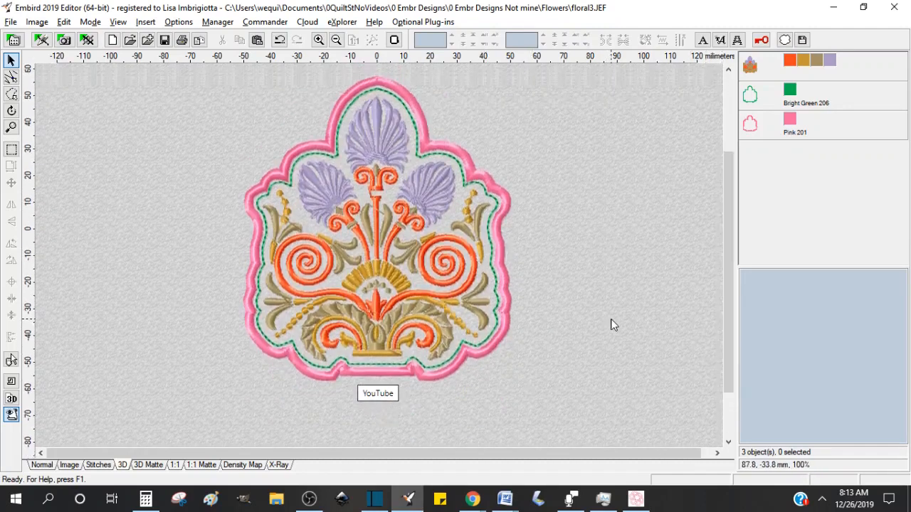